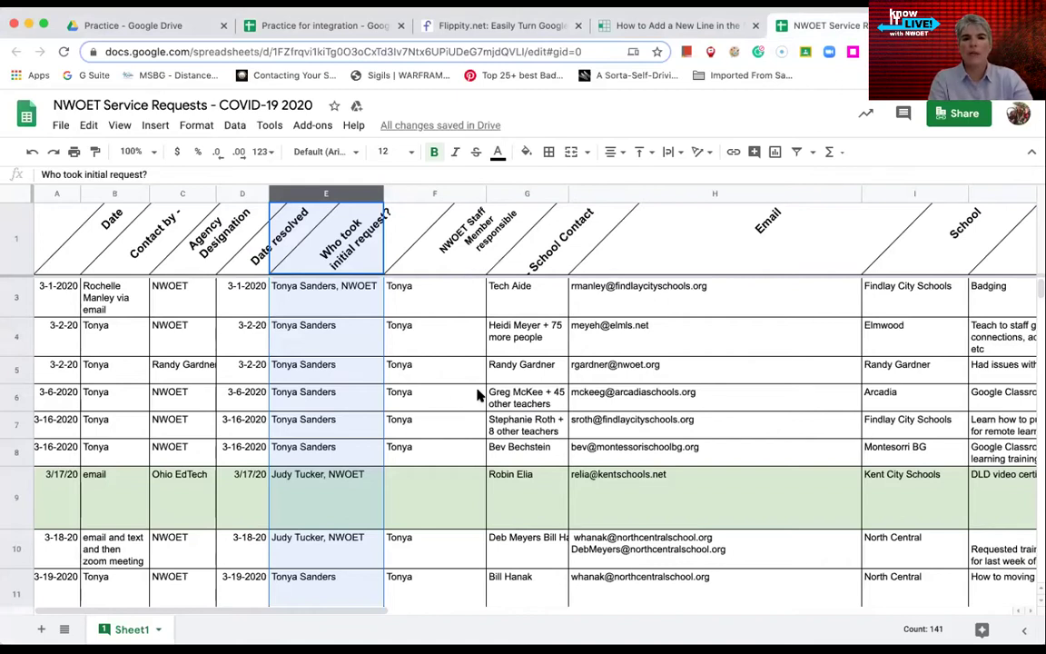
left_click(123, 126)
mouse_move(153, 163)
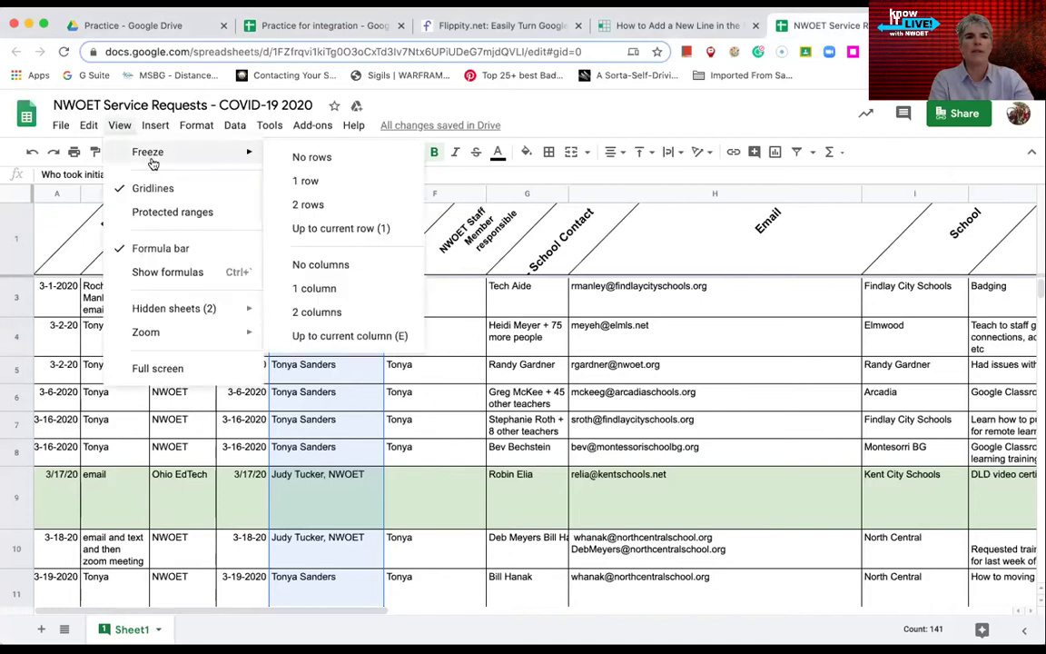
left_click(116, 126)
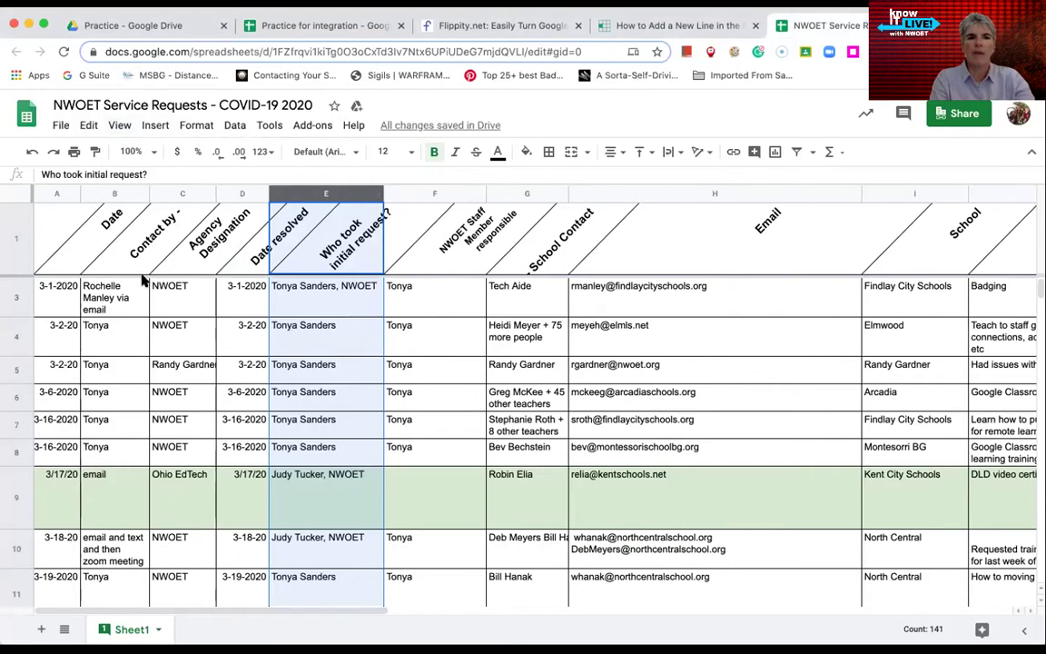
left_click(188, 192)
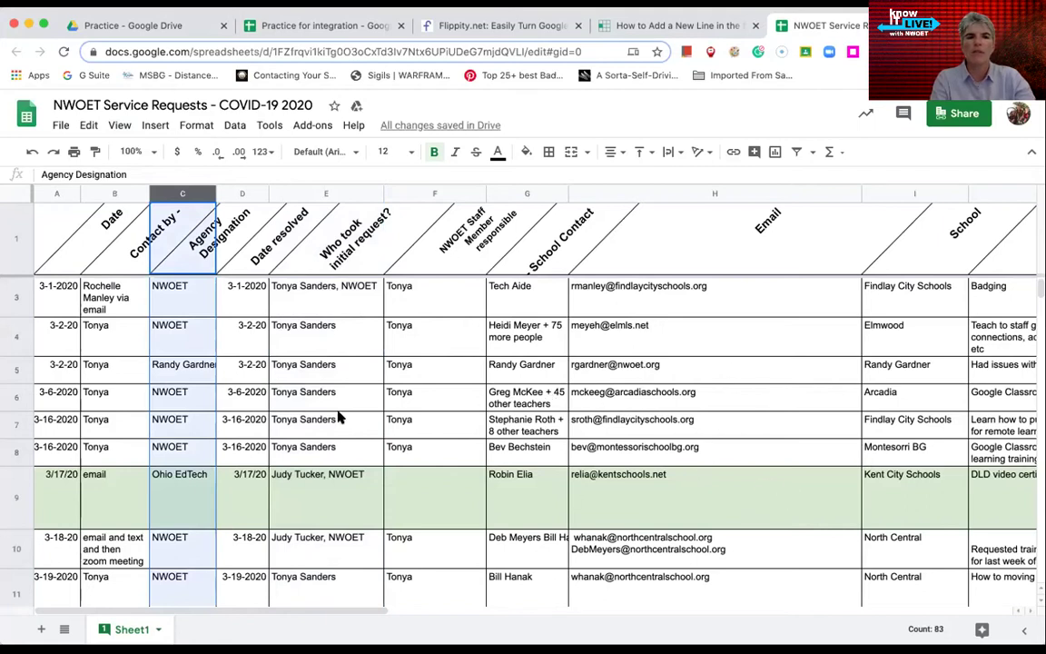
Freeze the service requests sheet up to column A, the Date column.
left_click(53, 193)
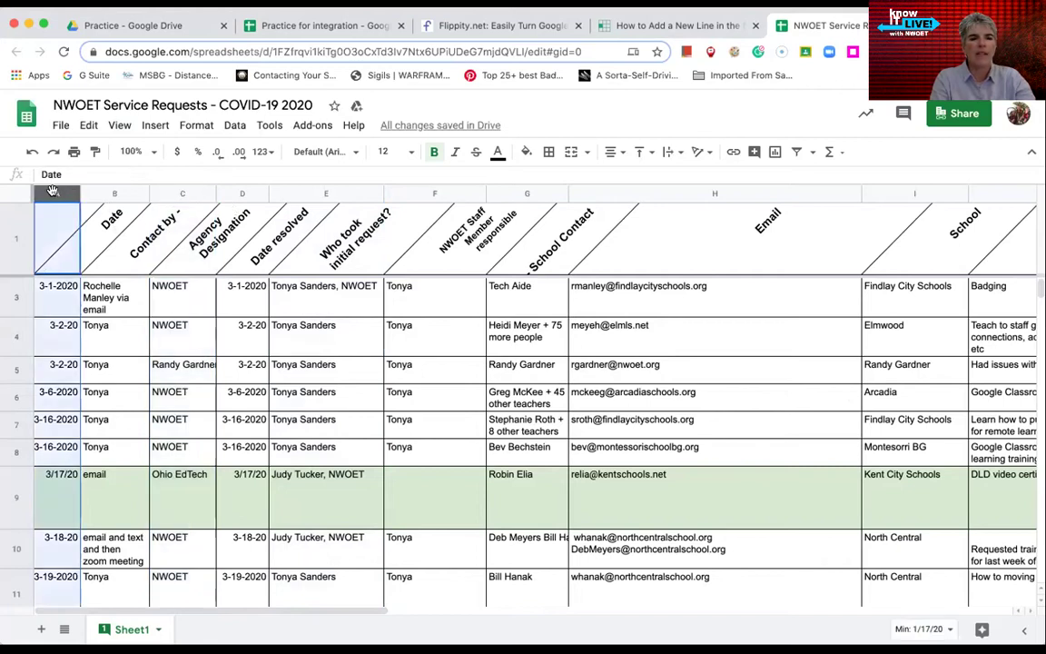
left_click(119, 124)
mouse_move(134, 153)
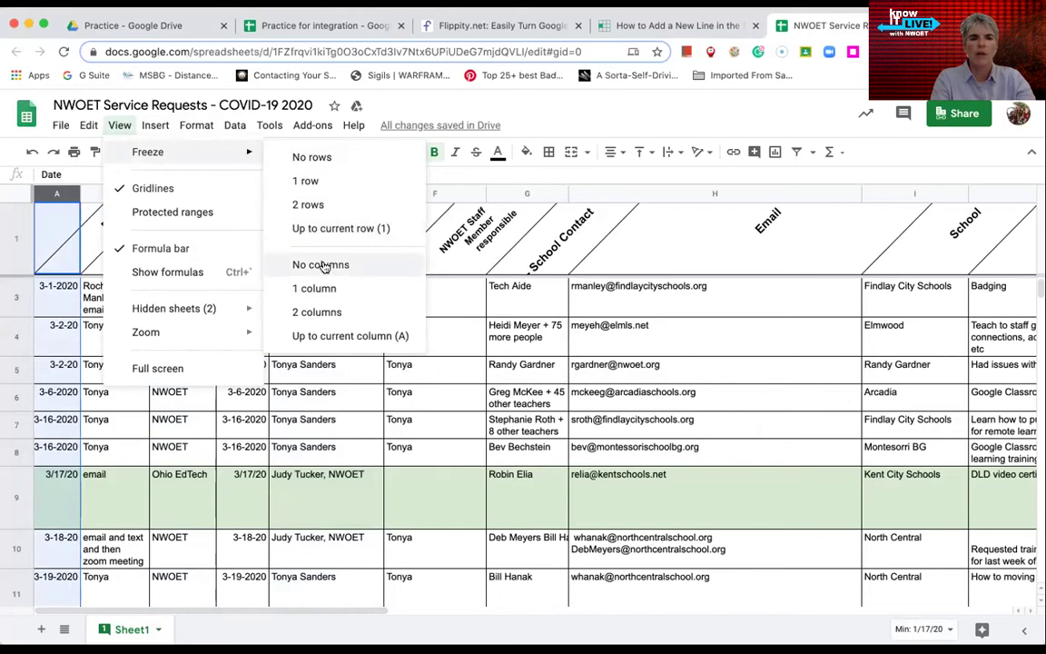
left_click(327, 339)
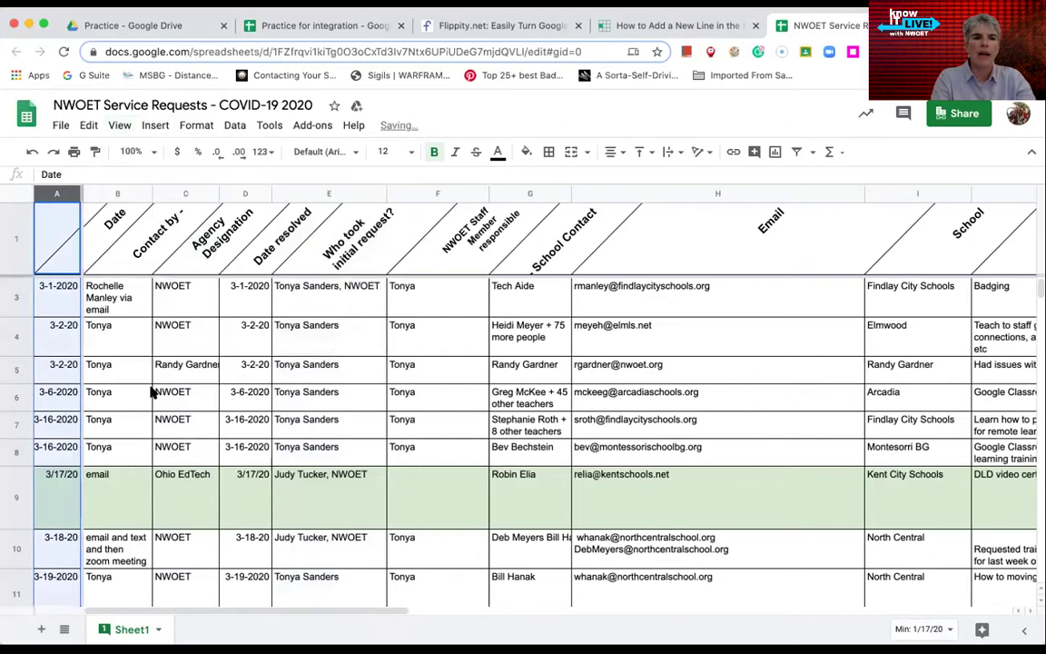
scroll(152, 391, "right", 5)
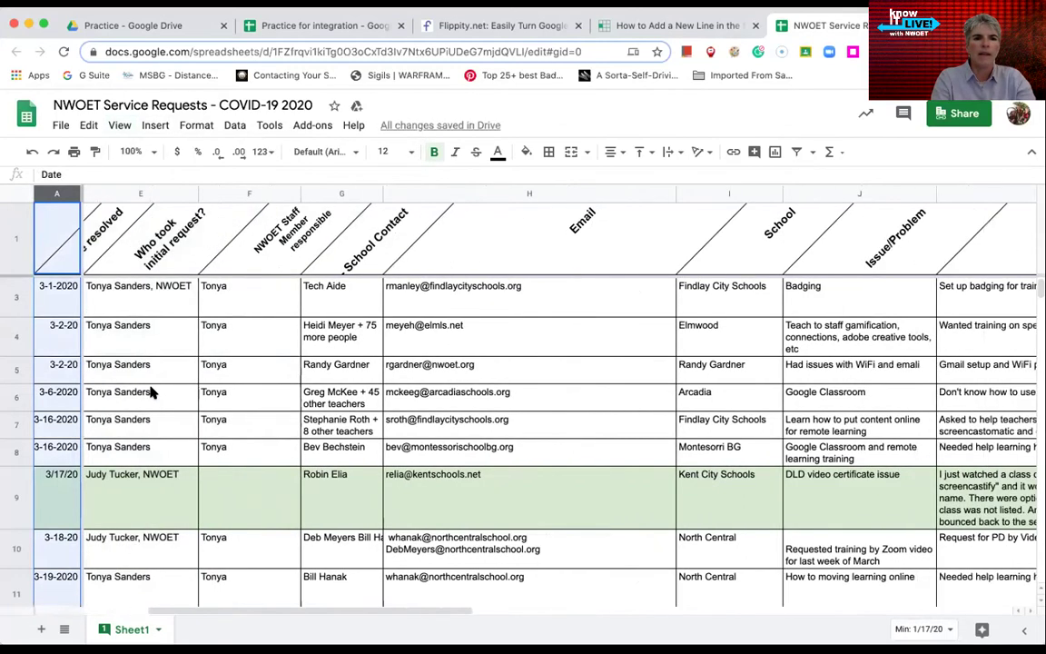
scroll(151, 392, "right", 8)
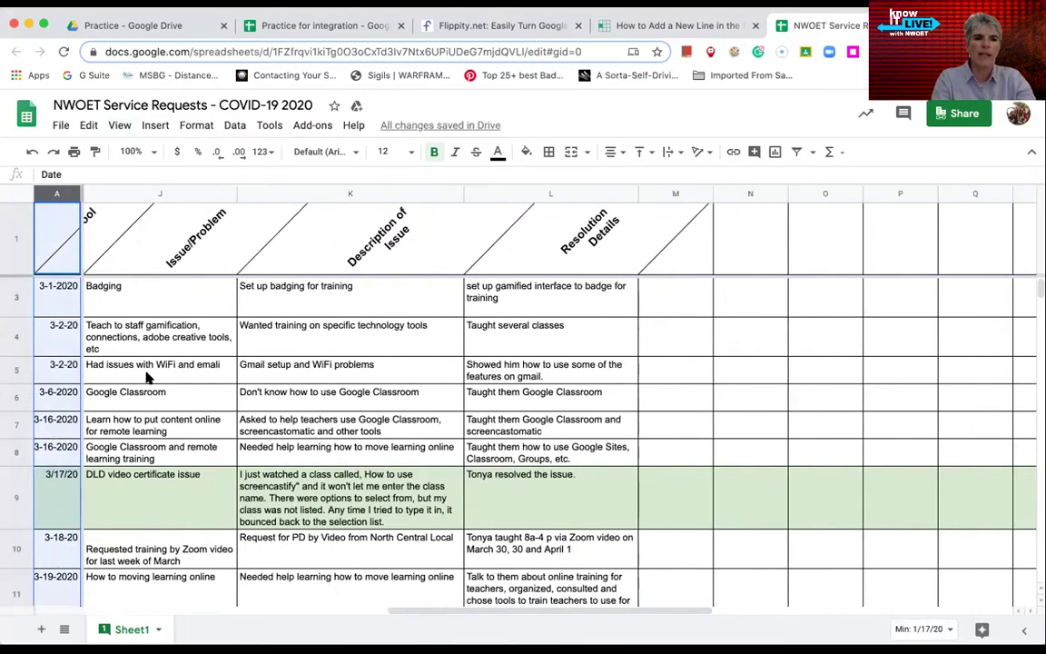
scroll(147, 377, "left", 3)
scroll(147, 376, "left", 5)
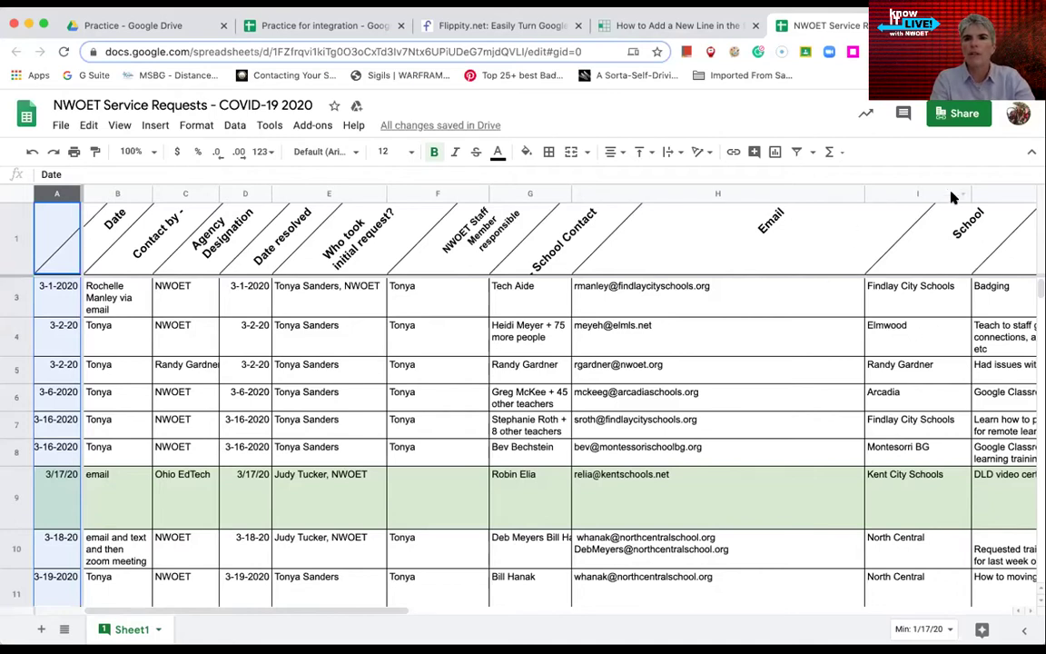
Freeze the service requests sheet up to column I, the School column.
left_click(742, 191)
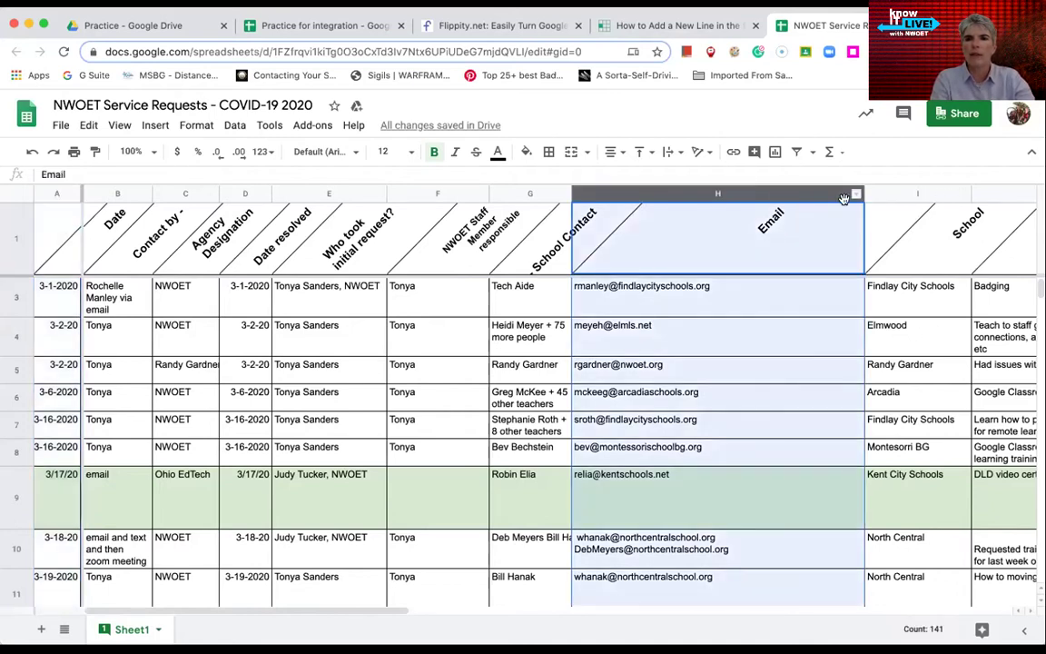
left_click(894, 191)
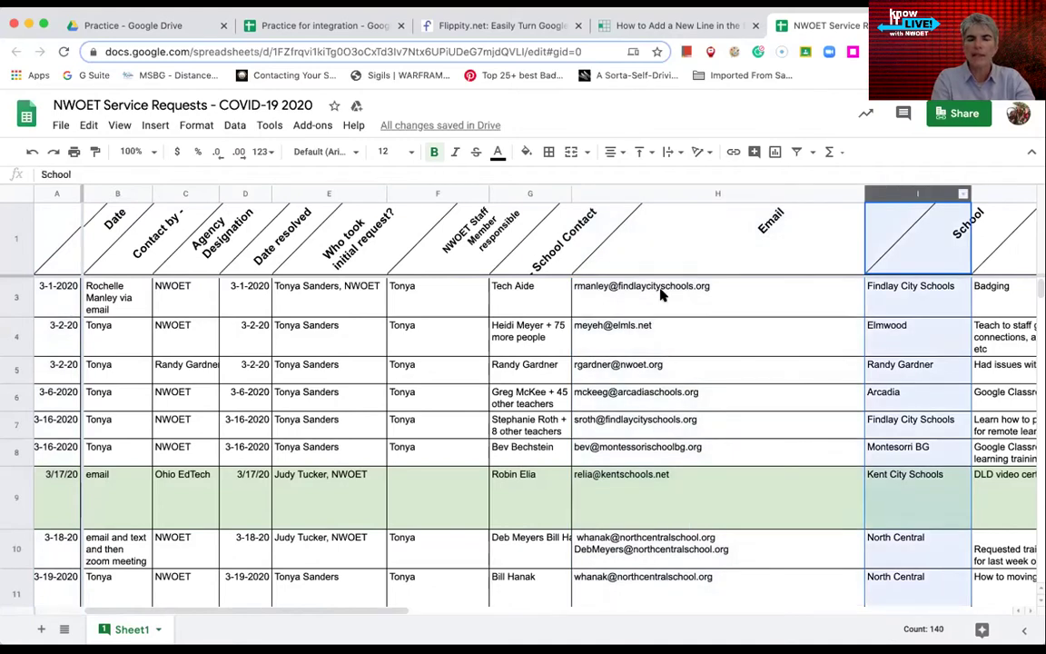
left_click(119, 126)
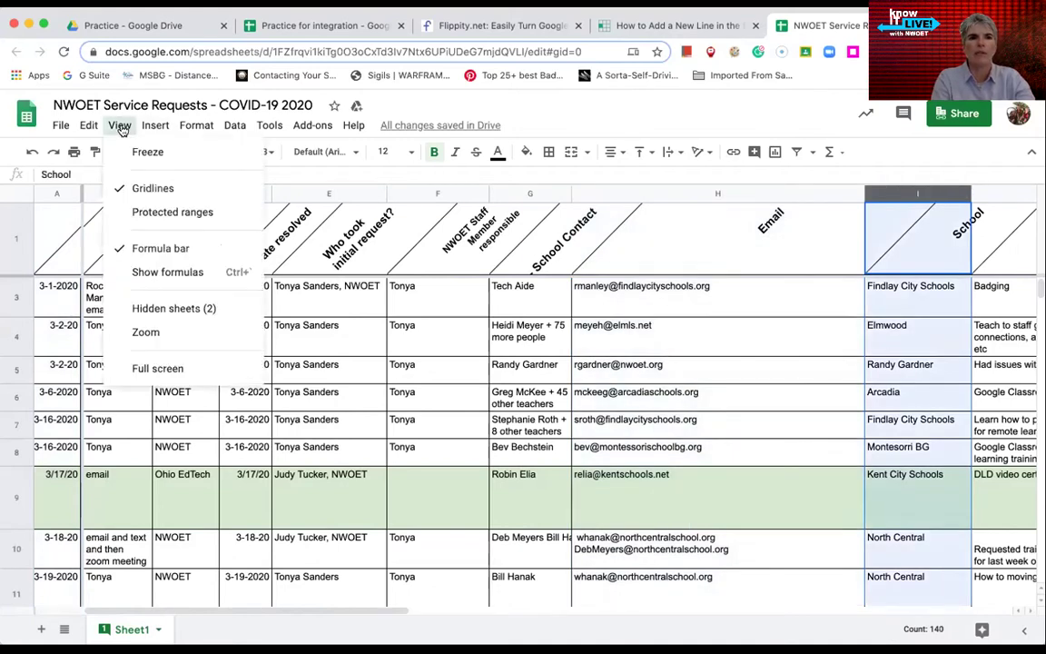
mouse_move(198, 149)
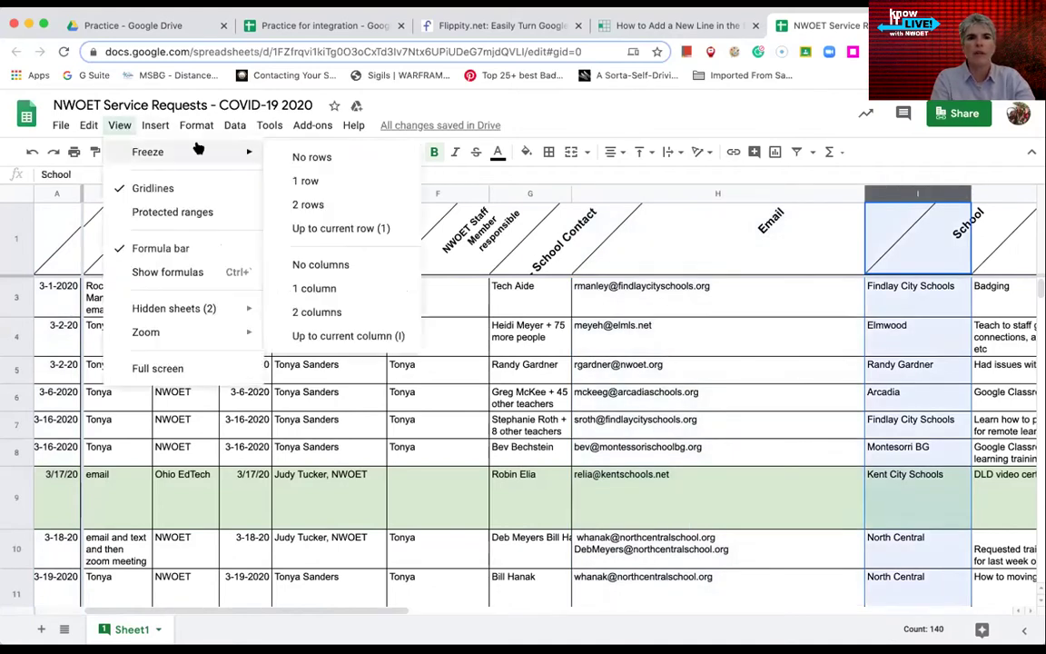
left_click(334, 336)
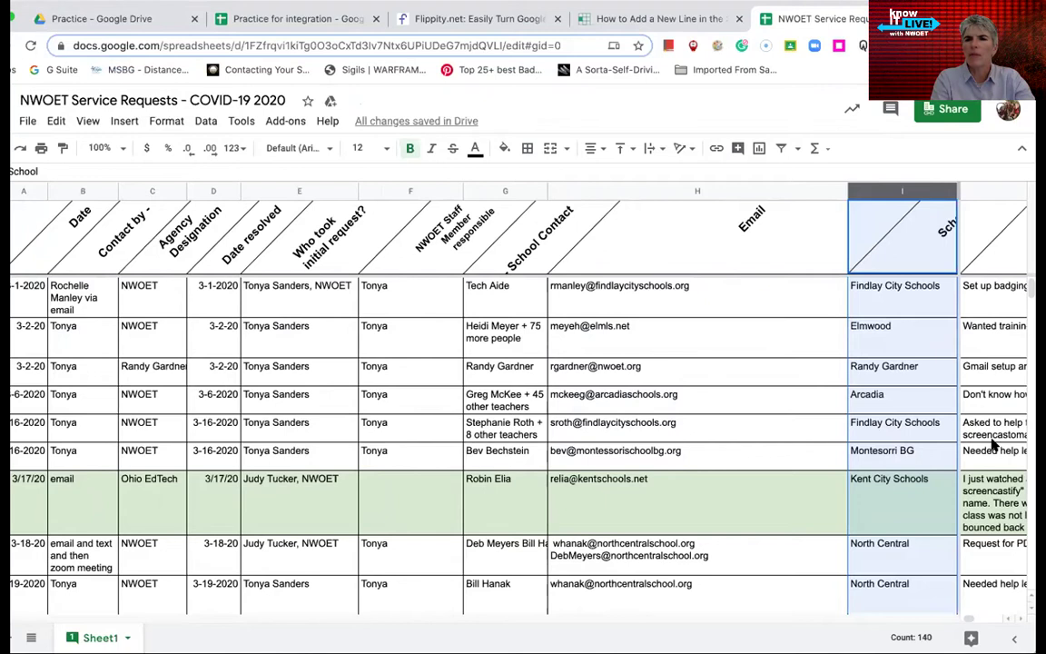
scroll(994, 444, "right", 3)
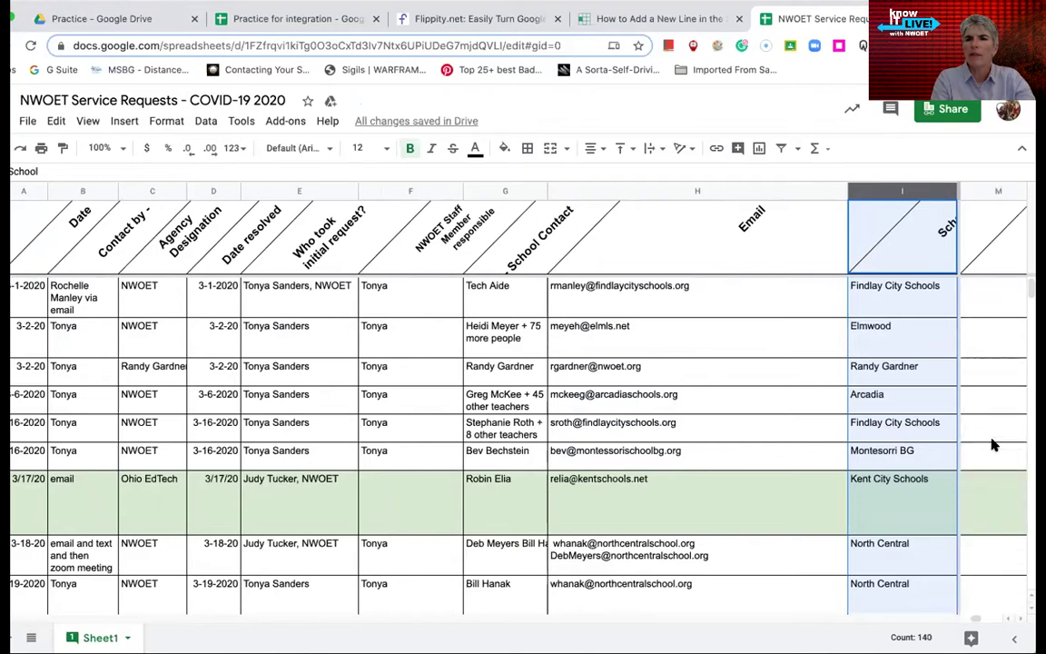
scroll(994, 444, "left", 3)
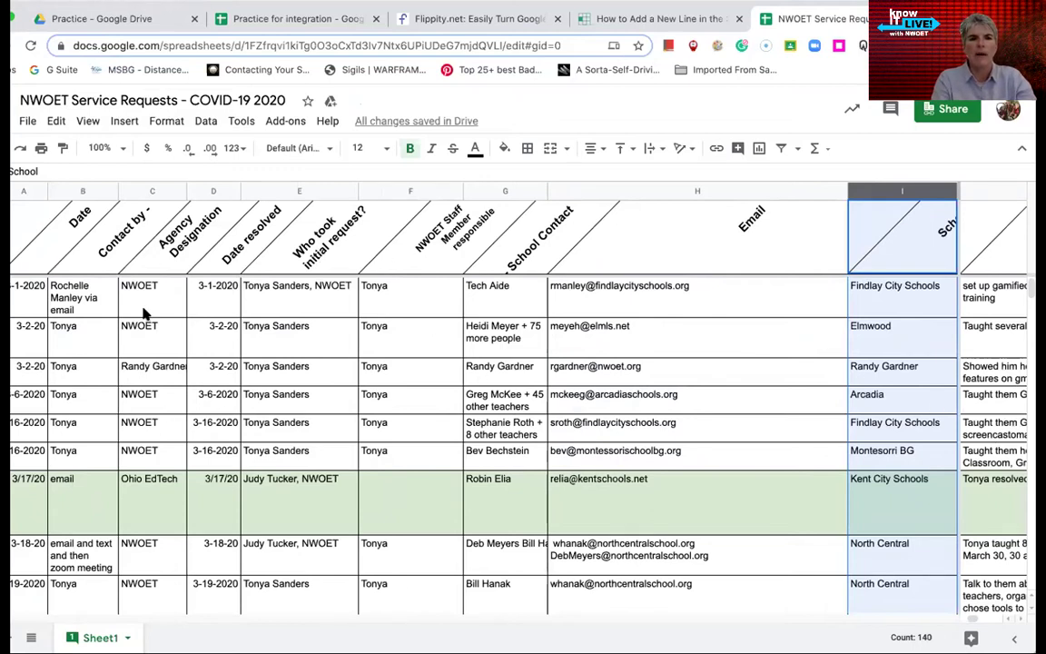
Freeze the sheet up to column E, "Who took initial request?", instead.
left_click(282, 191)
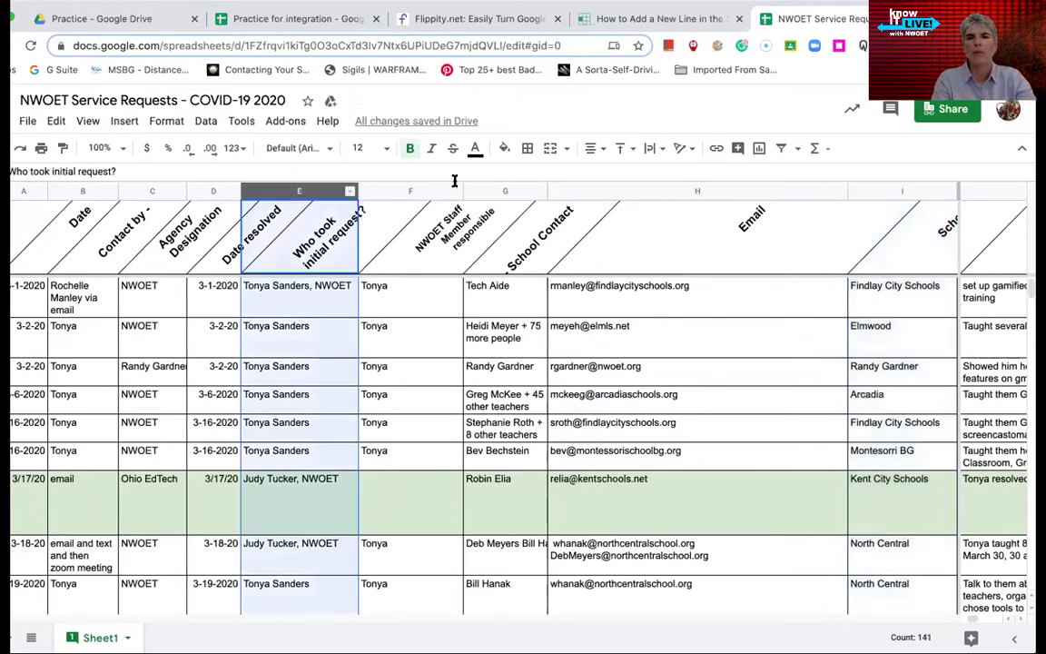
left_click(102, 125)
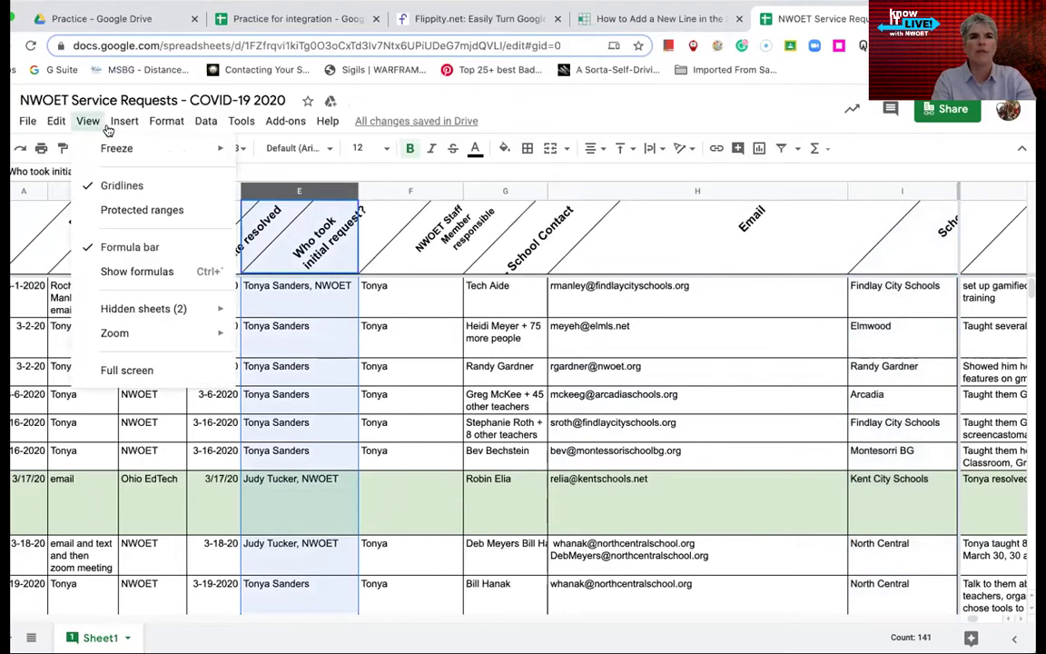
mouse_move(209, 152)
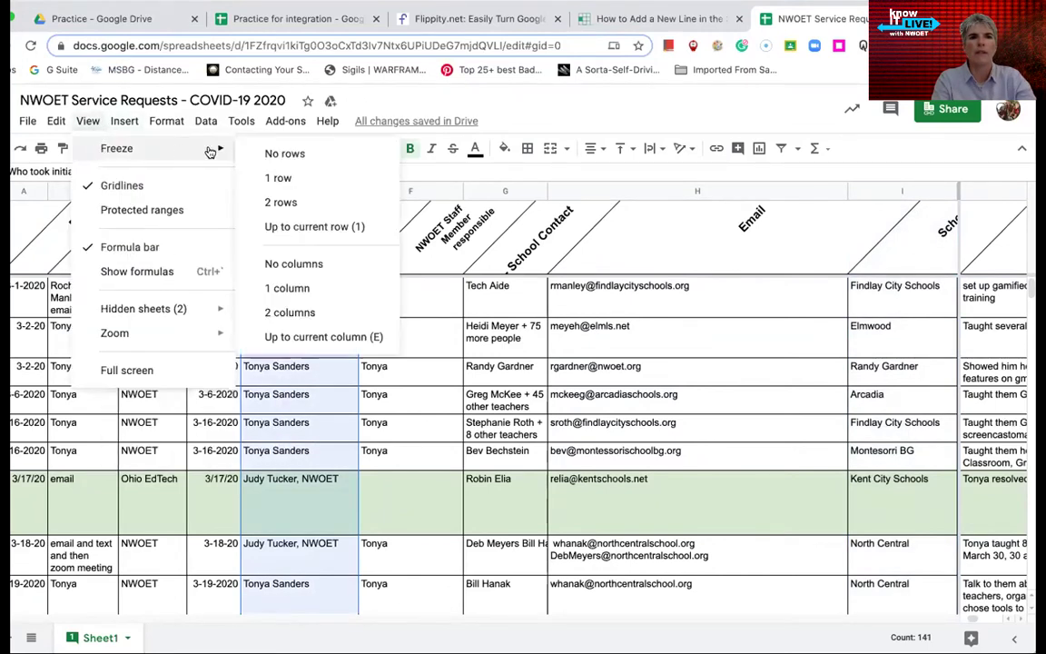
left_click(293, 342)
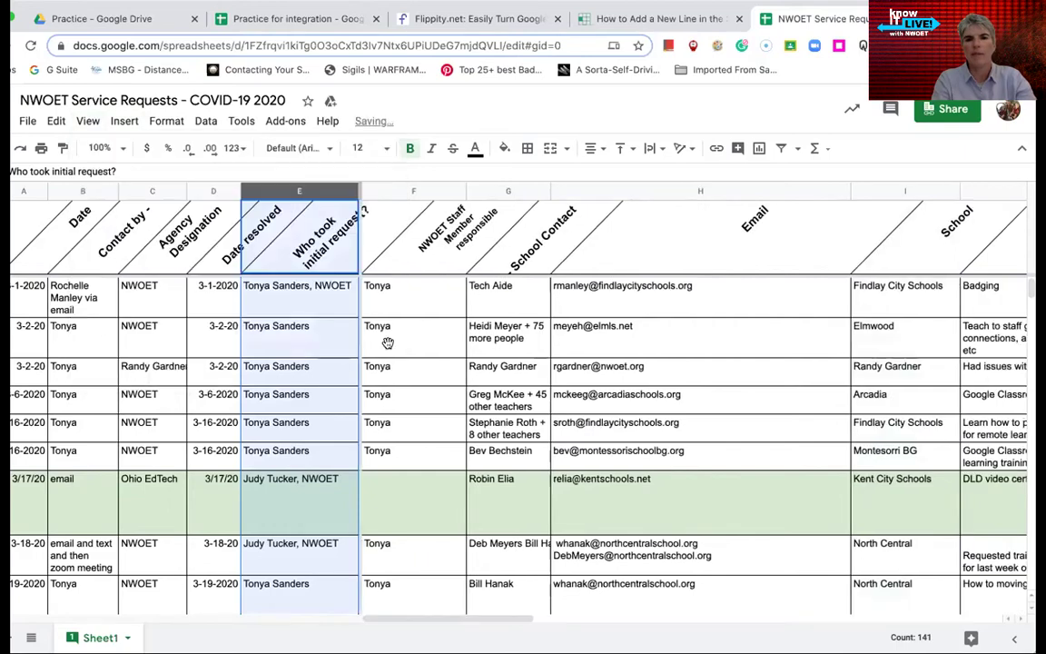
scroll(499, 410, "up", 1)
scroll(499, 410, "right", 10)
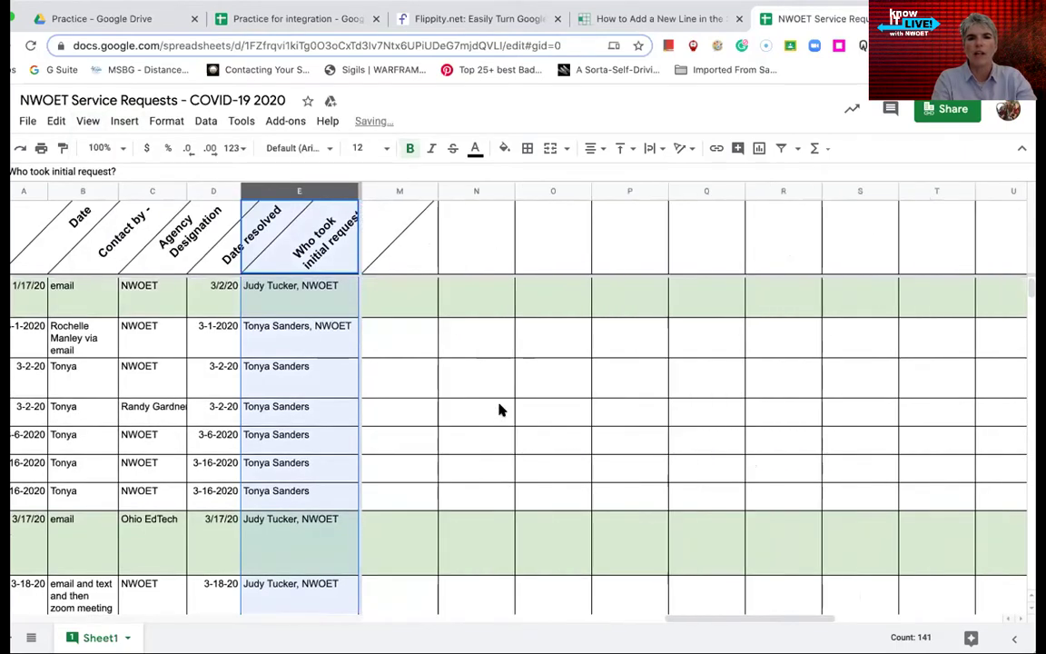
scroll(499, 410, "left", 15)
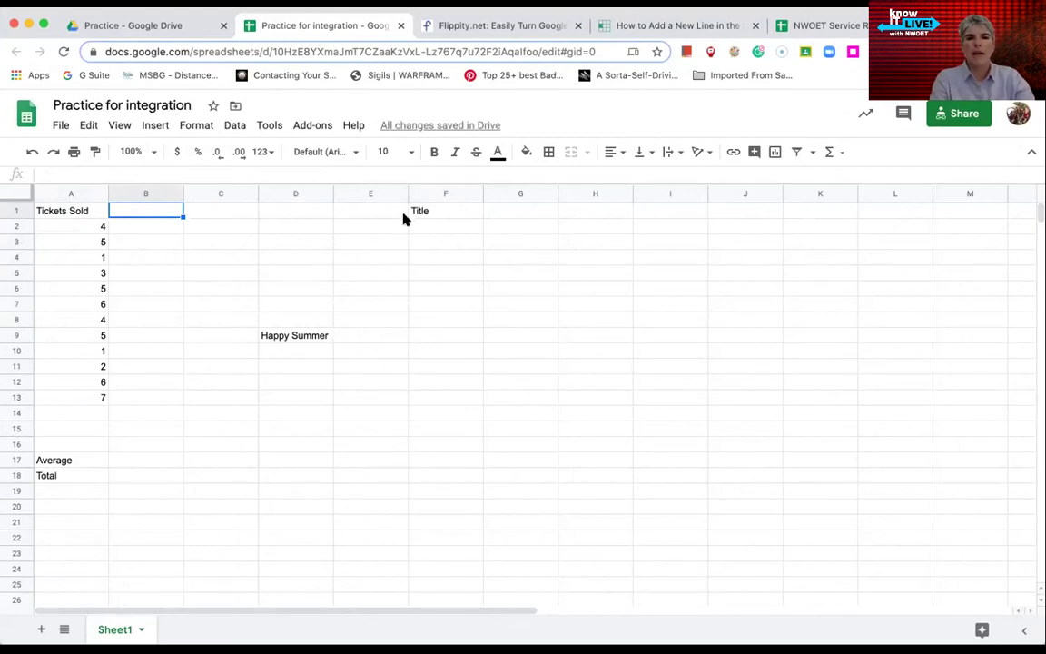
In the Practice for integration spreadsheet, merge all the cells of F1:I3 into one cell for the title.
left_click(421, 212)
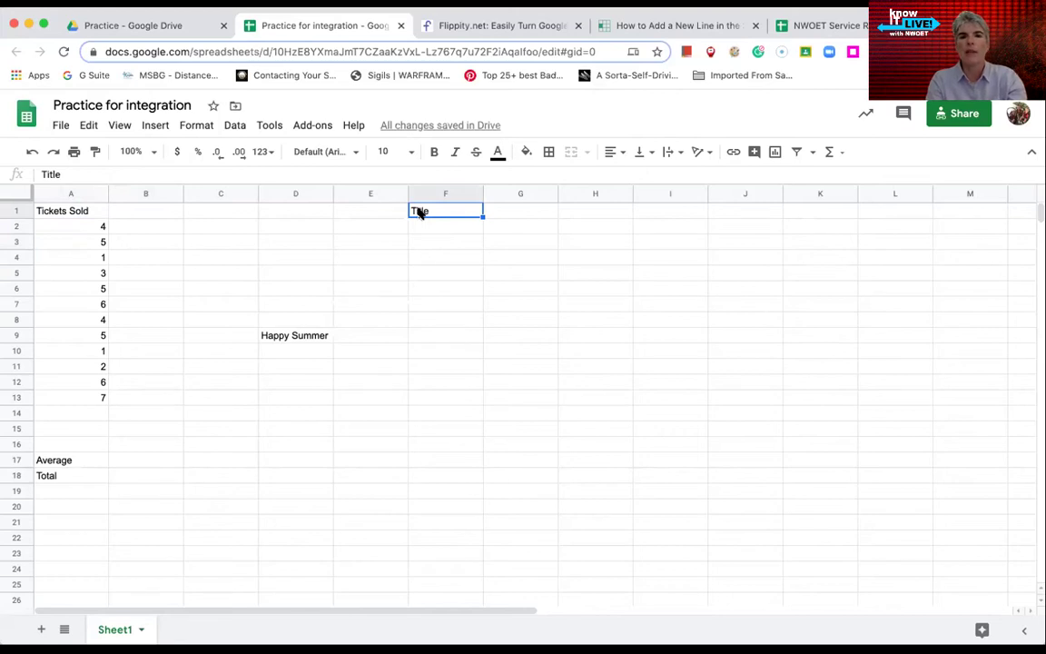
mouse_move(419, 212)
left_mouse_down()
mouse_move(678, 212)
mouse_move(678, 242)
left_mouse_up()
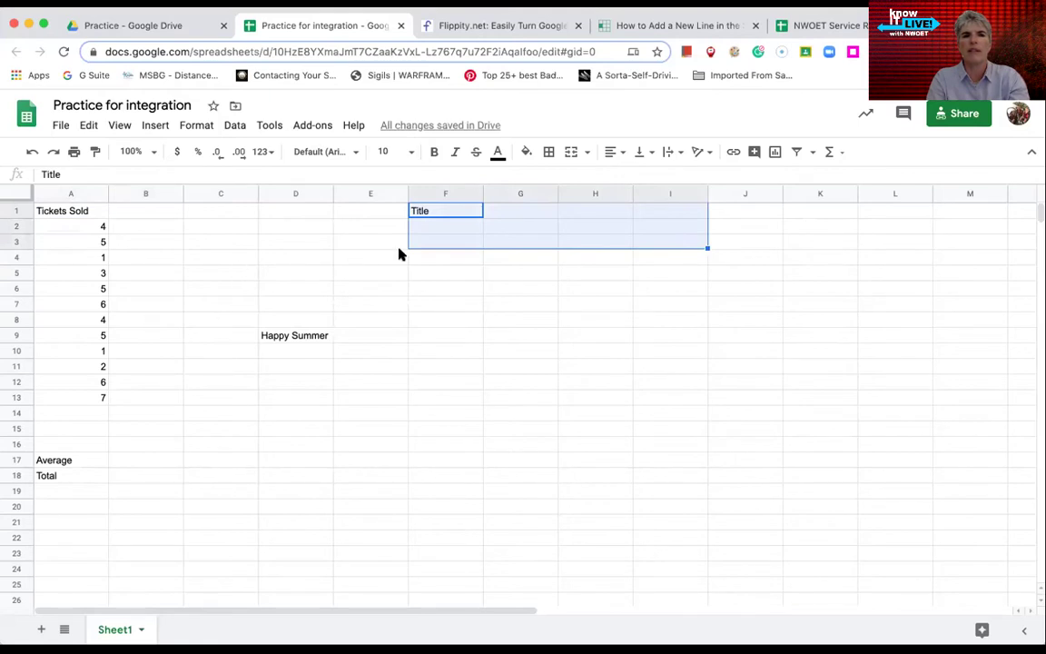
left_click(585, 154)
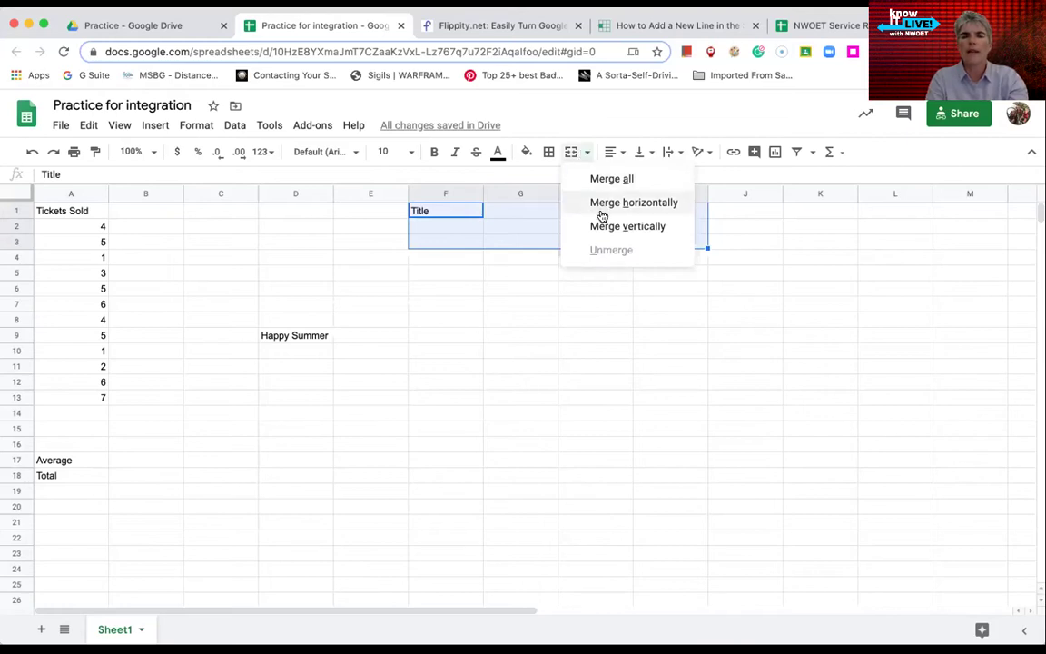
left_click(621, 176)
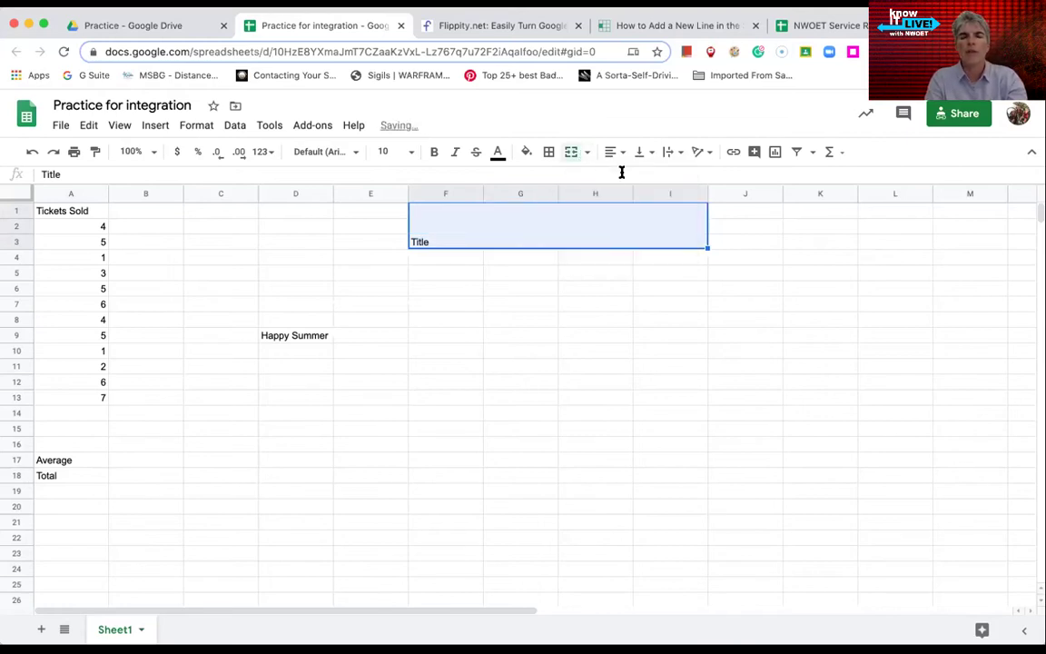
Format the merged title cell with font size 18, bold and italic, and center its text horizontally.
left_click(411, 153)
left_click(388, 369)
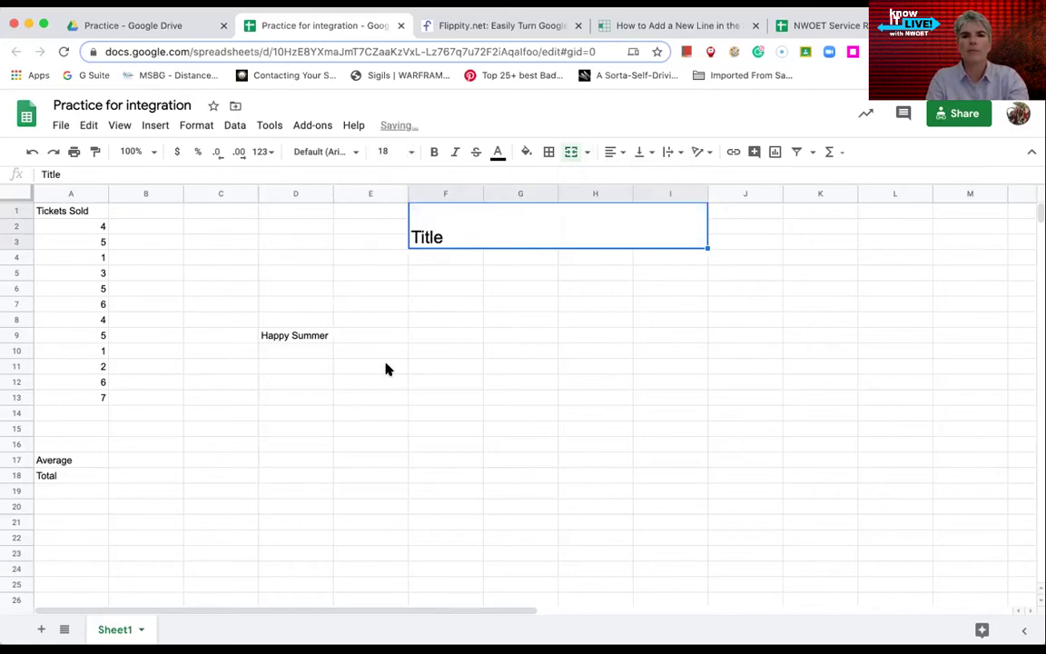
left_click(454, 151)
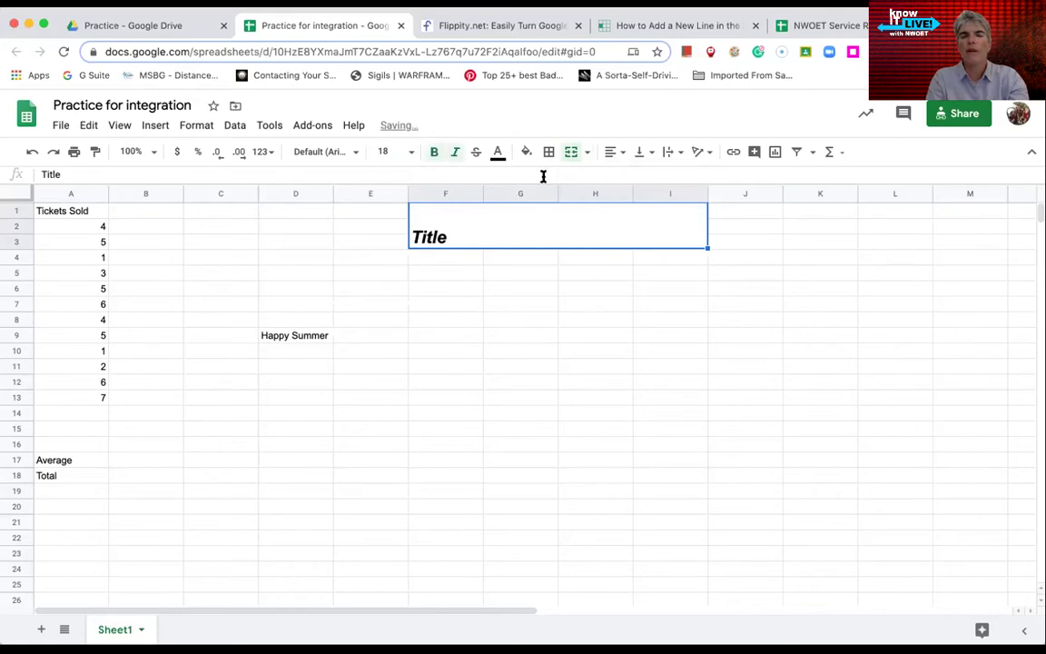
left_click(619, 154)
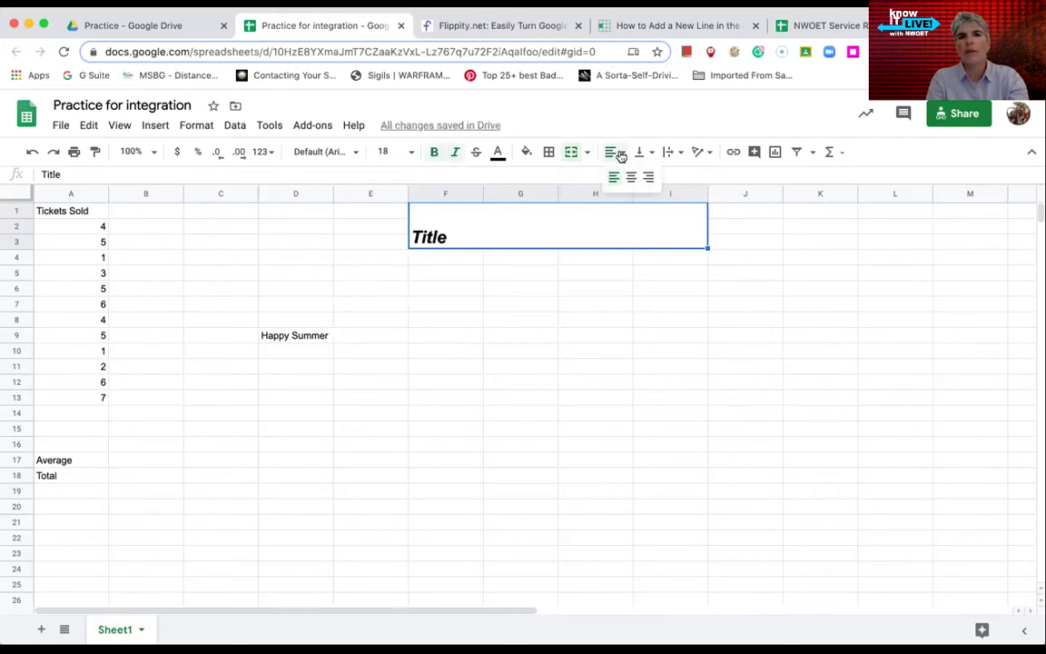
left_click(632, 177)
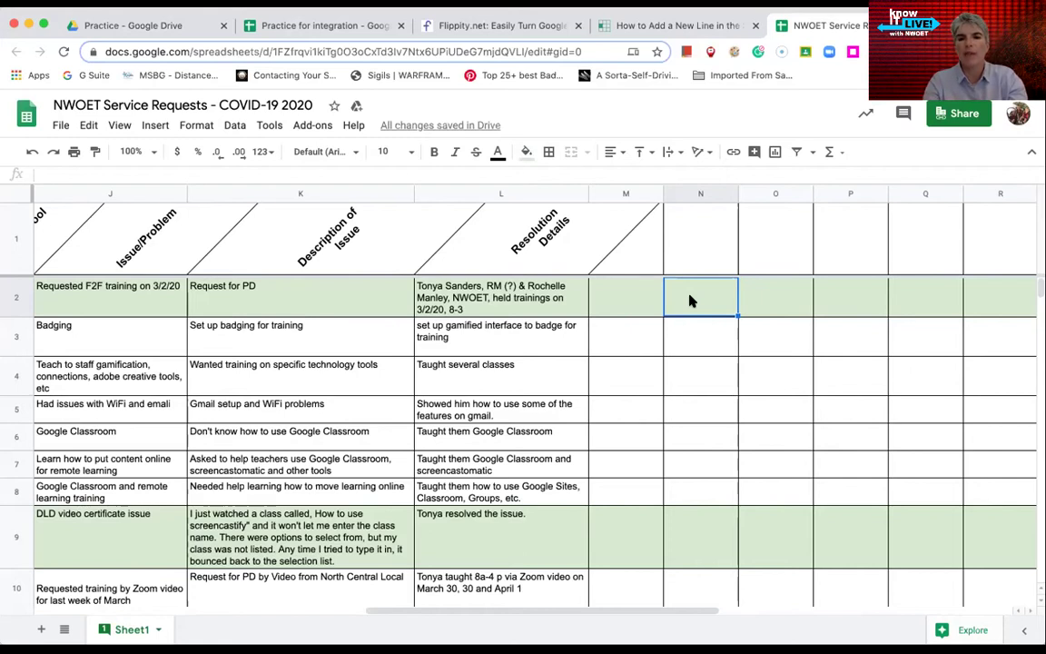
In the NWOET Service Requests sheet, enter "typing typing typing typing" in cell N2.
type("typing typing typin")
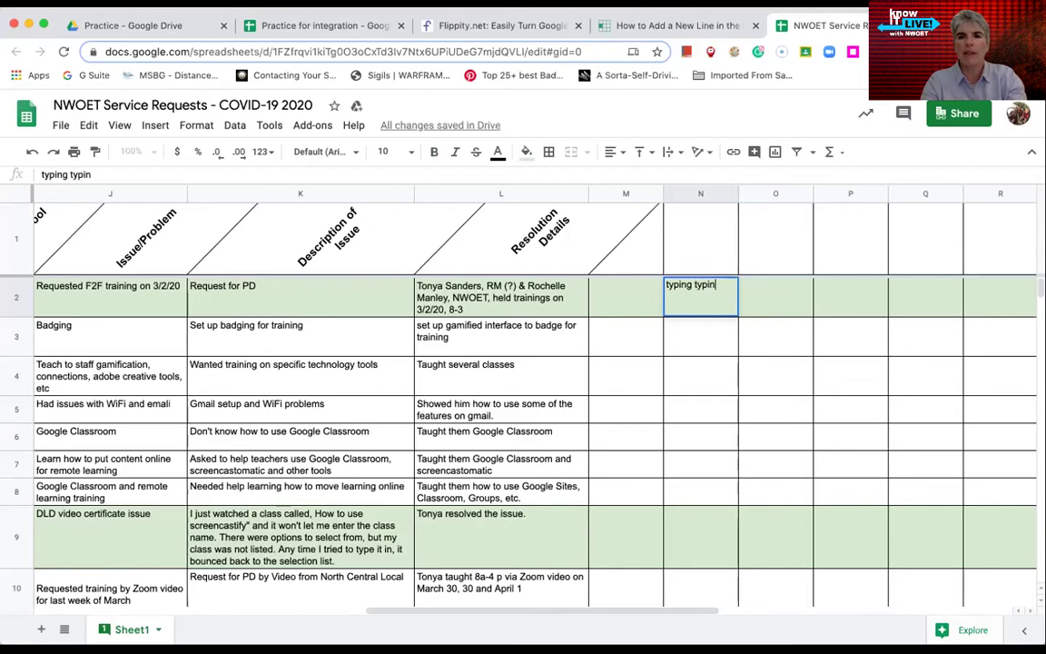
type("g typing")
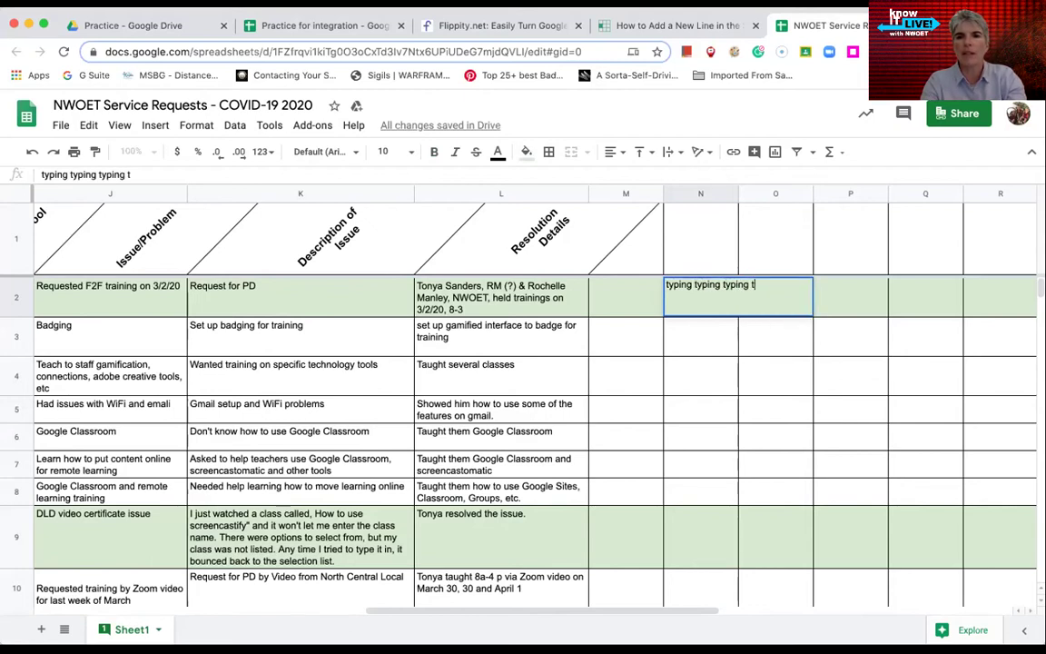
left_click(732, 348)
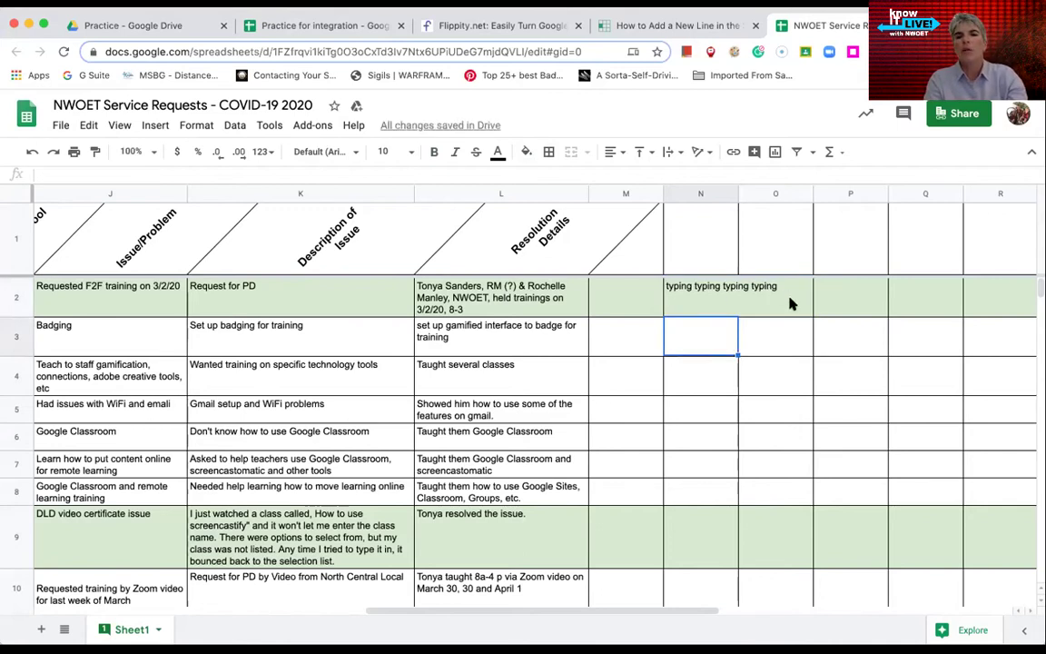
Wrap the overflowing text in cell N2 so it stays within the column width.
left_click(708, 296)
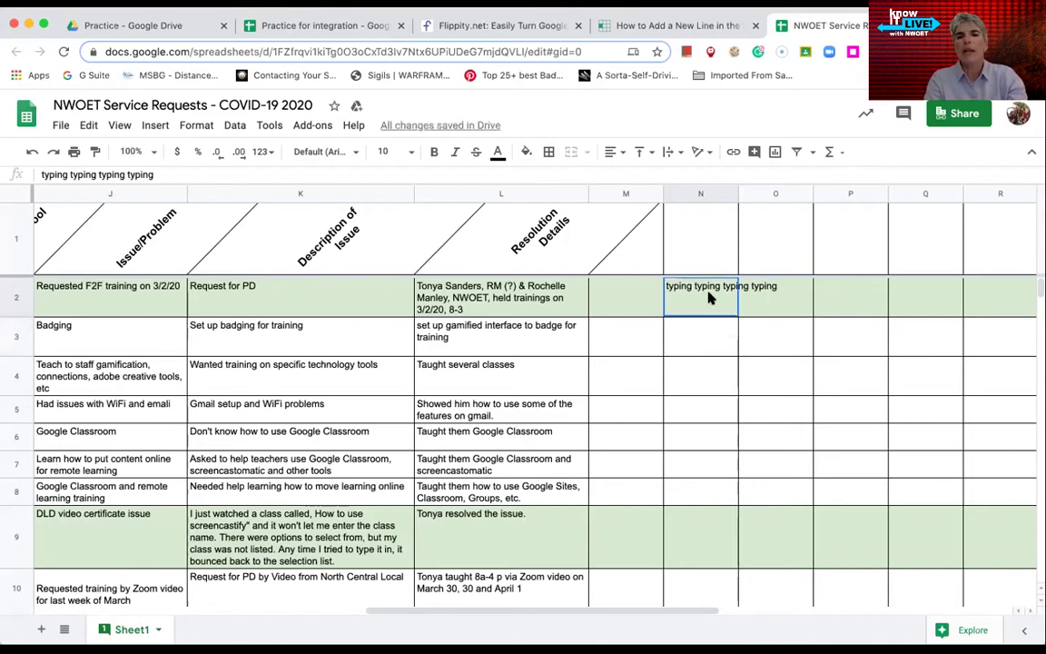
left_click(698, 195)
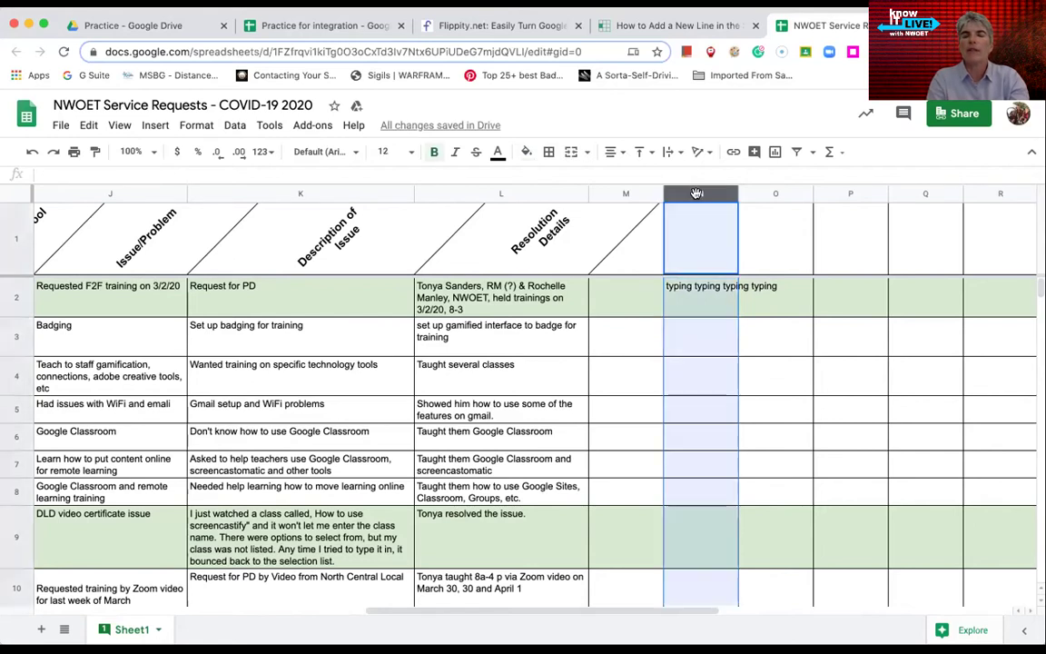
left_click(710, 290)
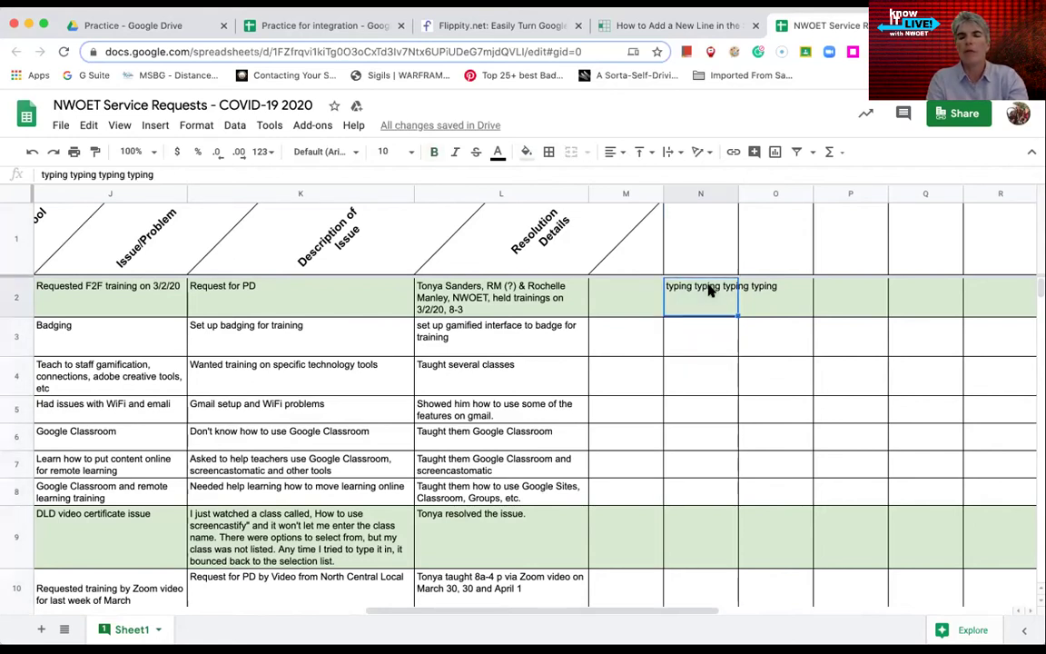
left_click(681, 153)
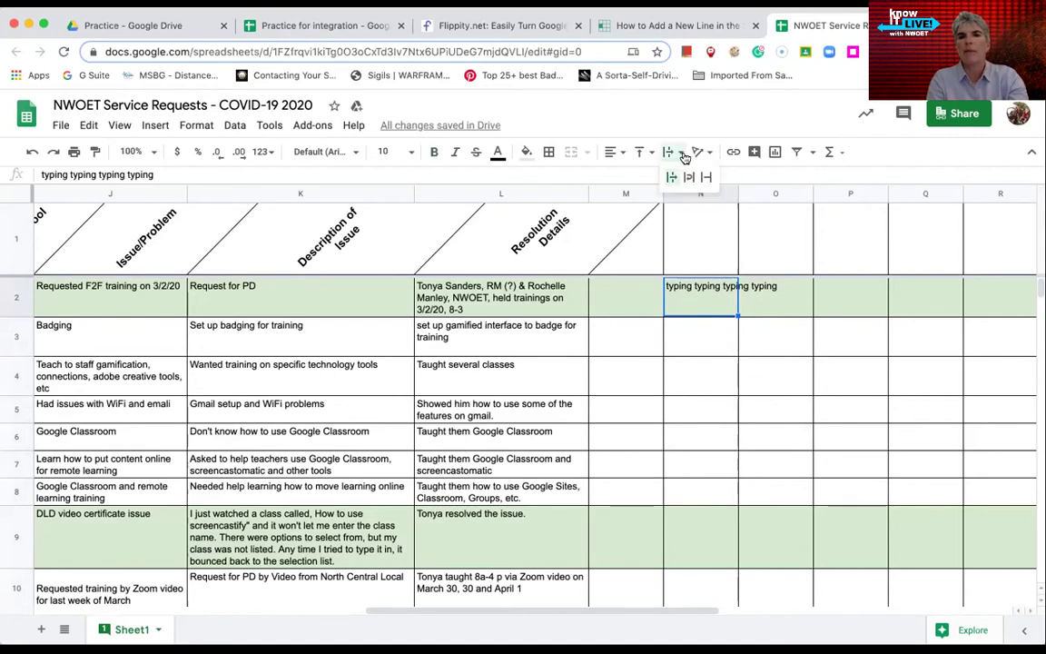
left_click(686, 177)
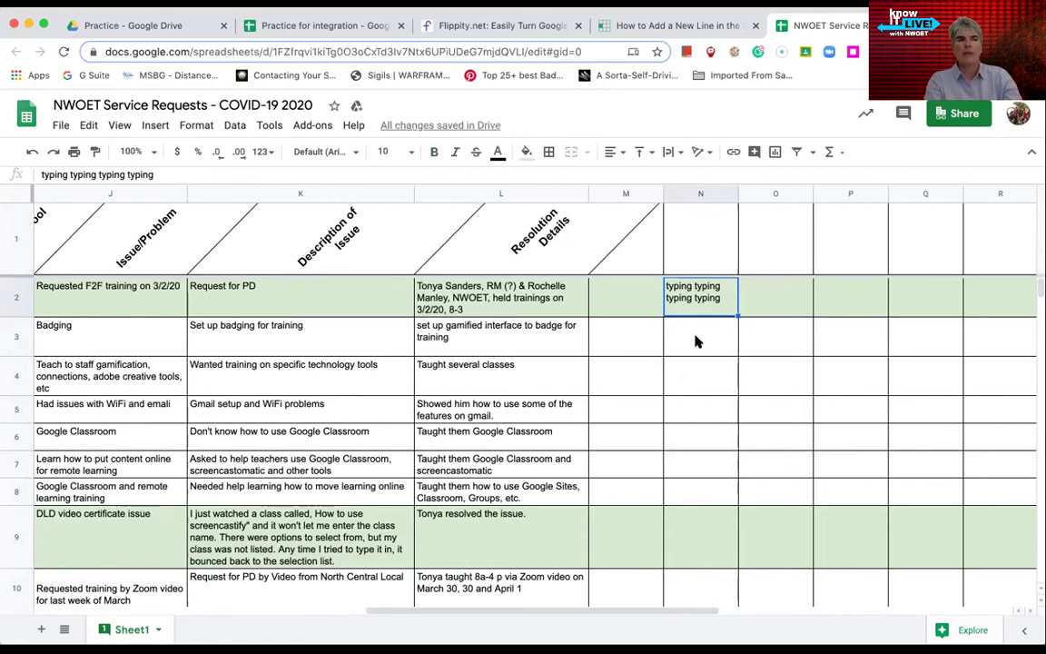
Try bottom vertical alignment on the text in cell N2, and finish with middle alignment.
left_click(648, 156)
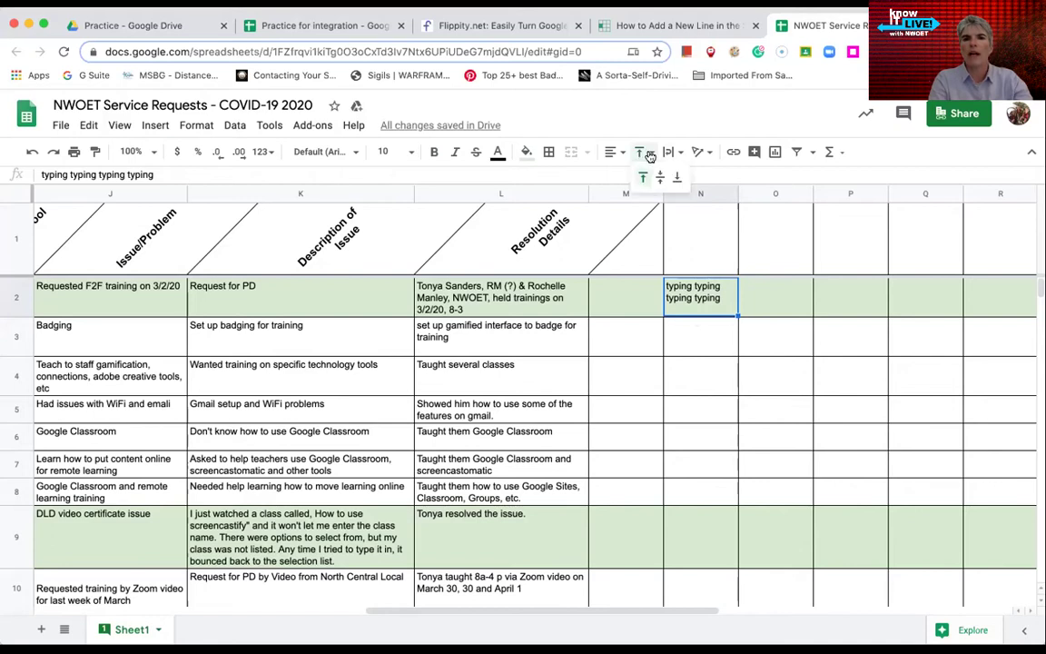
left_click(676, 177)
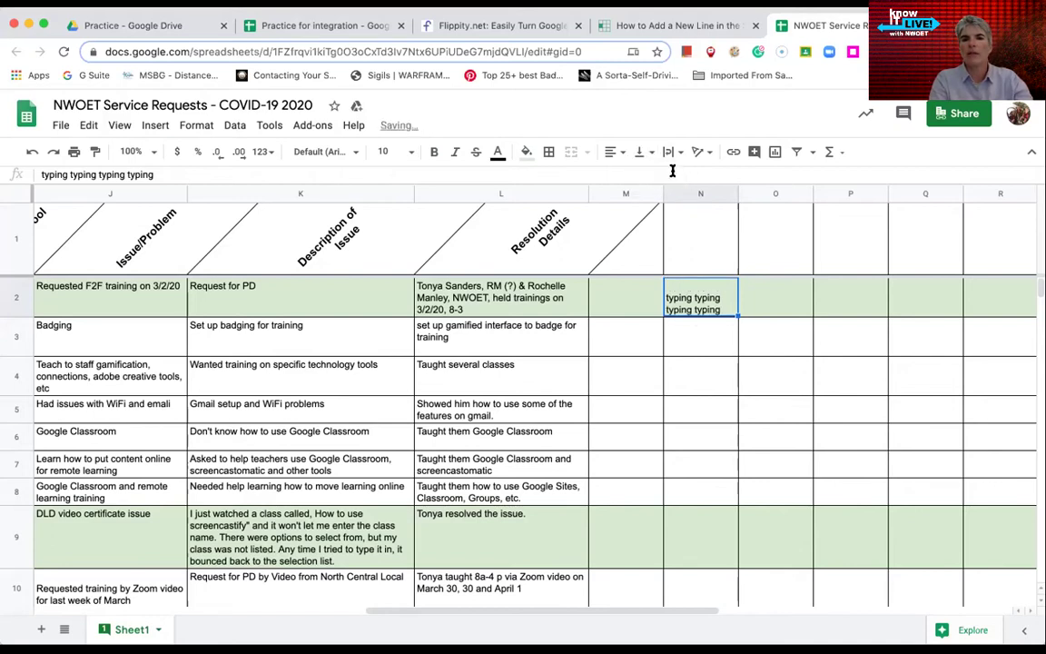
left_click(651, 156)
left_click(661, 179)
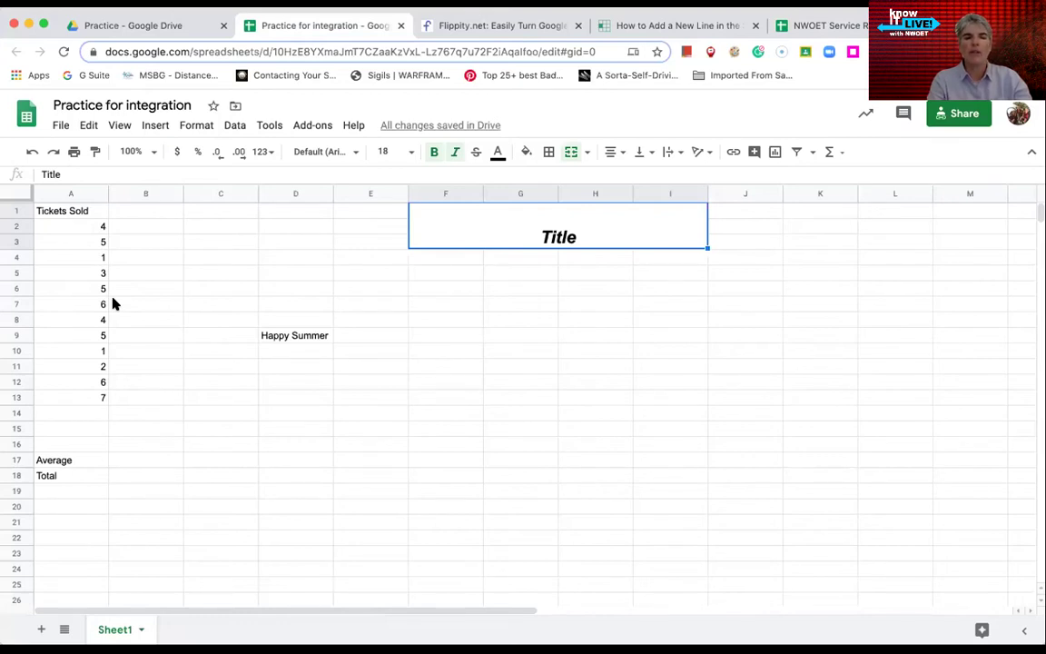
left_click(98, 227)
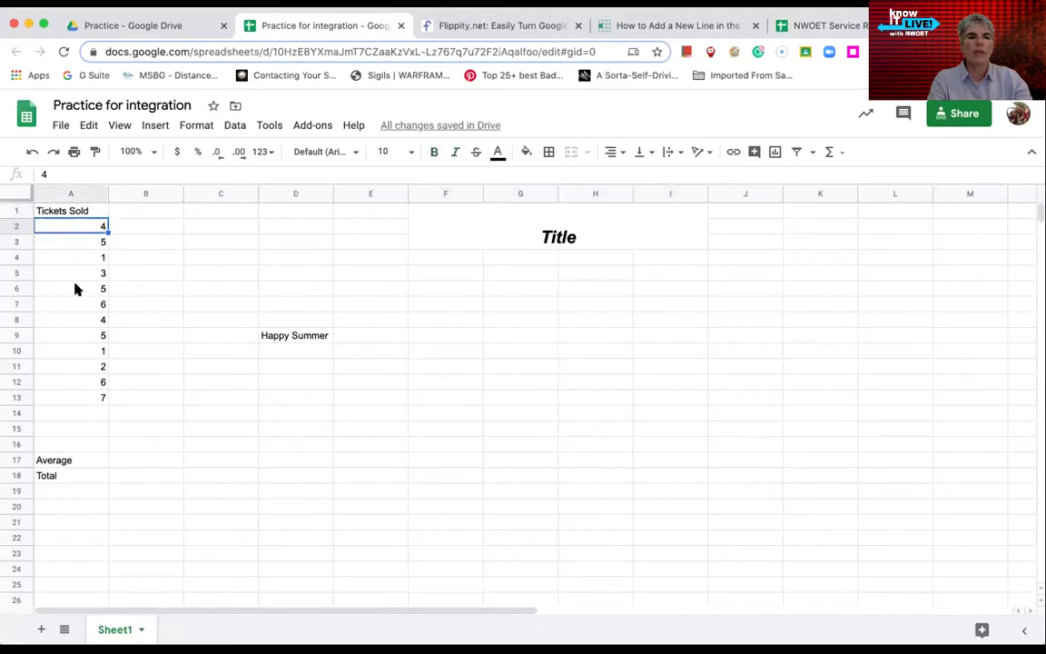
left_click(286, 338)
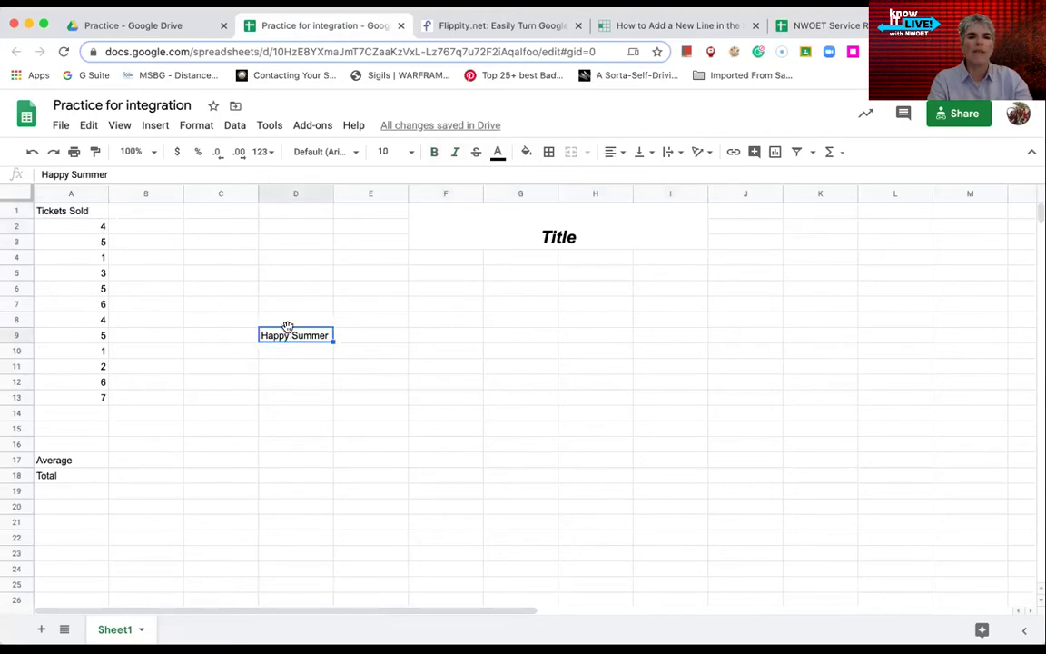
left_click(90, 303)
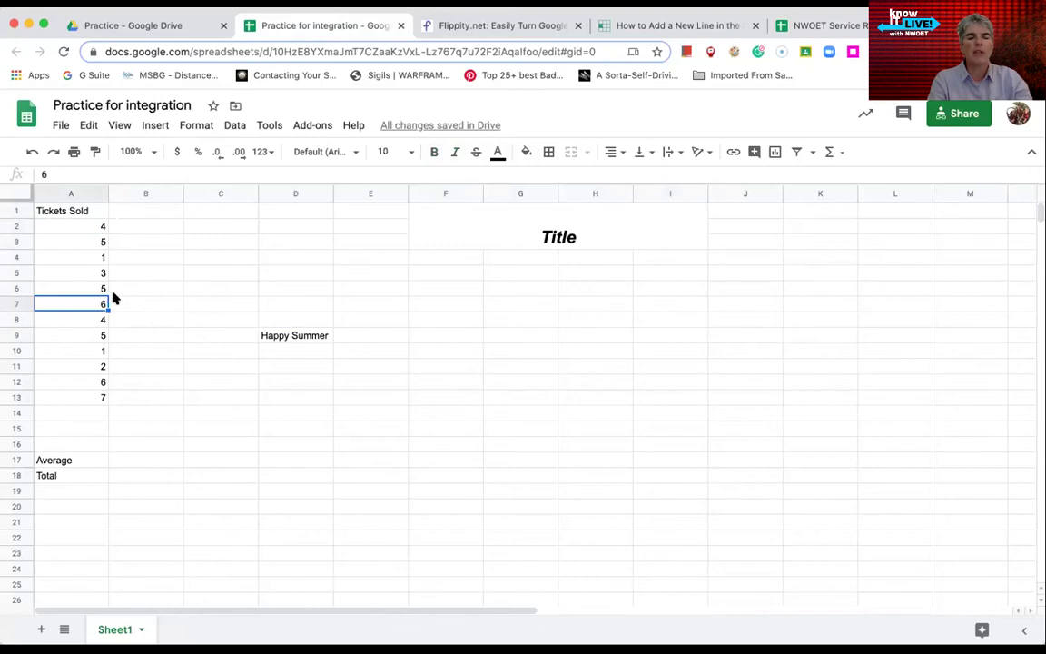
In the Practice for integration spreadsheet, move the "Happy Summer" cell from D9 to E11.
left_click(285, 336)
left_click_drag(285, 325, 355, 364)
left_click(102, 305)
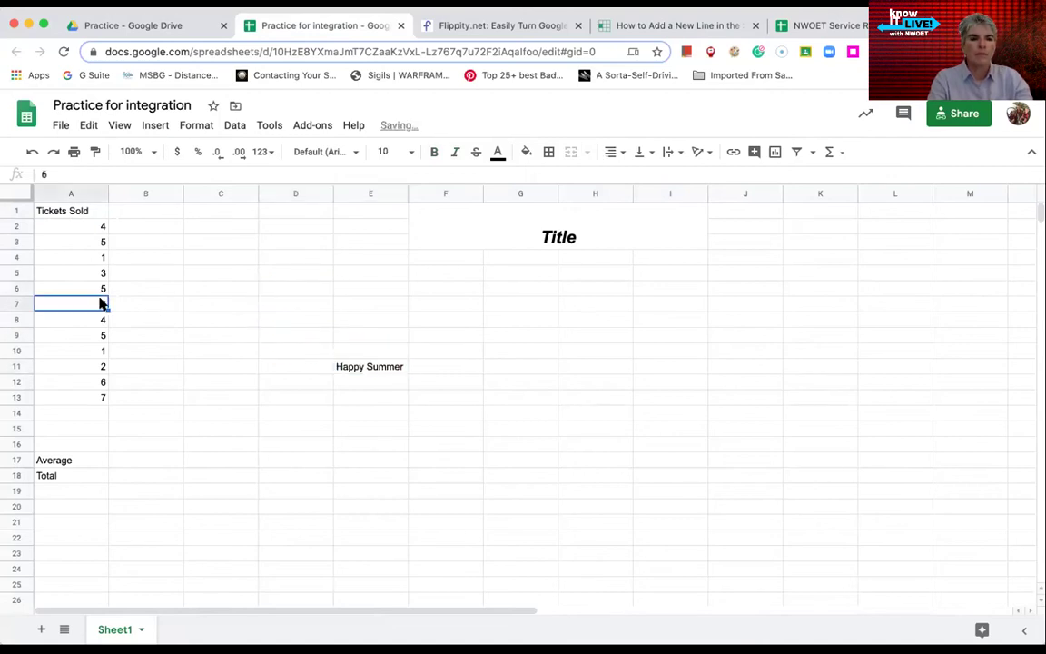
left_click(124, 383)
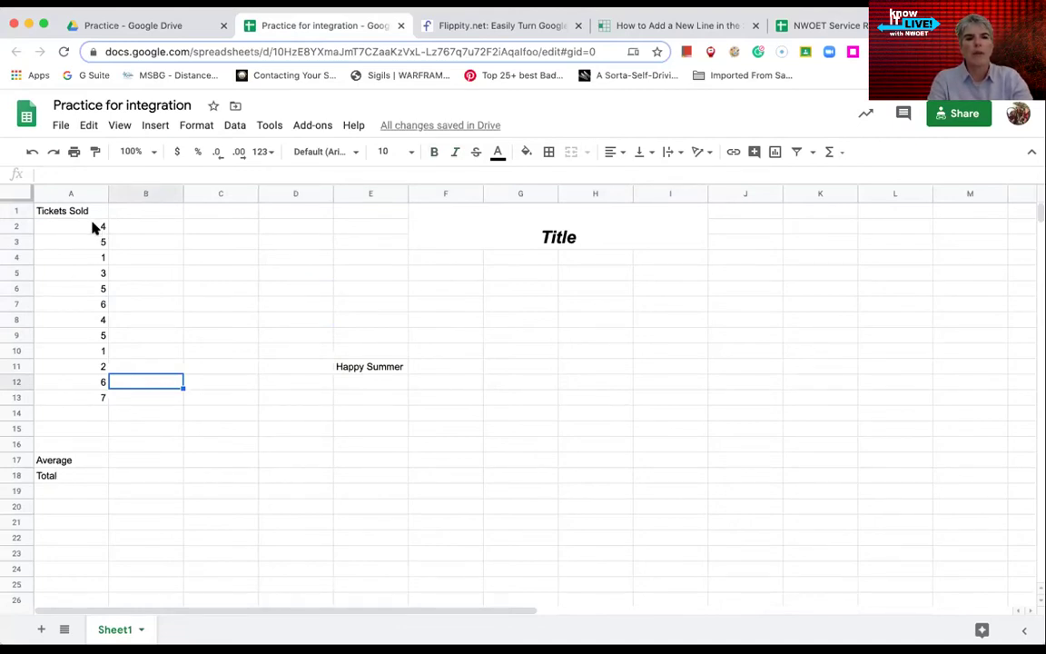
Calculate the average of the tickets sold in B17, beside the Average label, with the AVERAGE function over A2:A13.
left_click(82, 460)
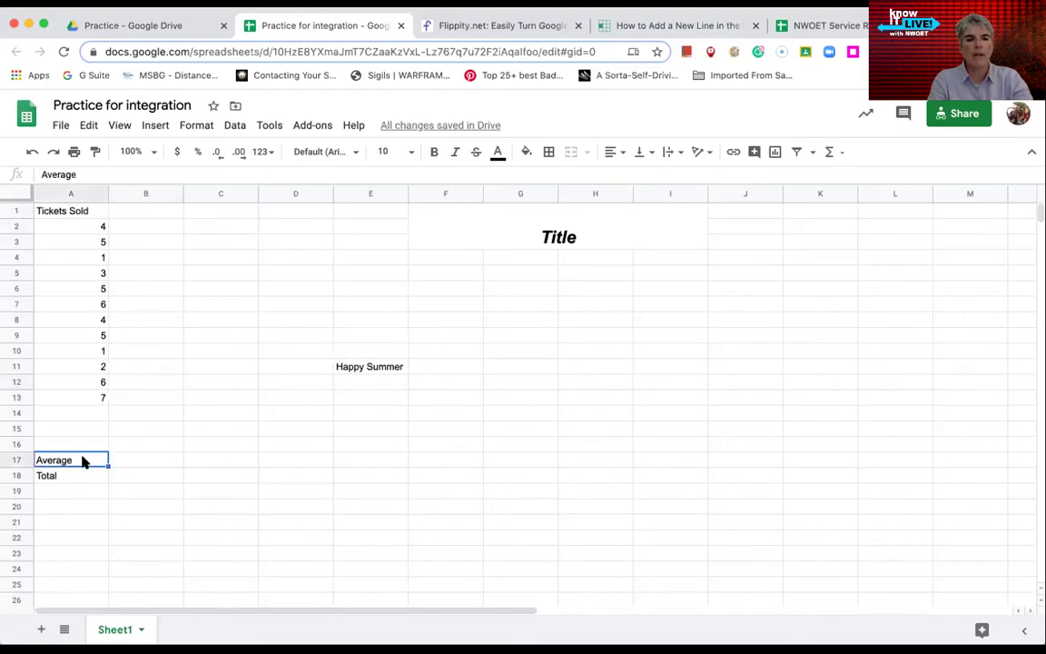
left_click(125, 463)
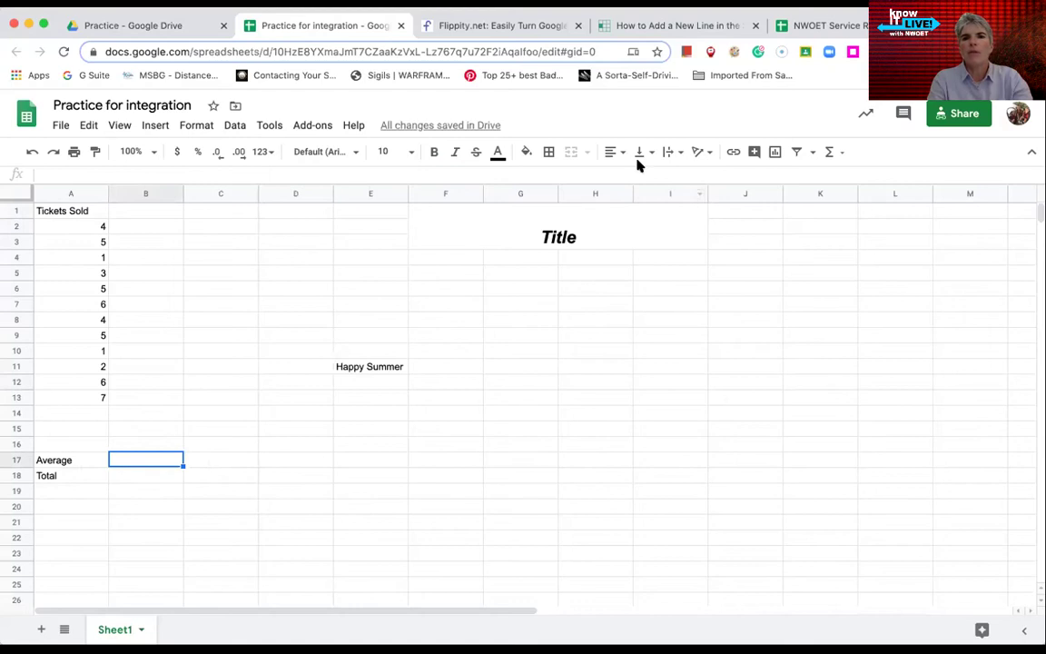
left_click(842, 157)
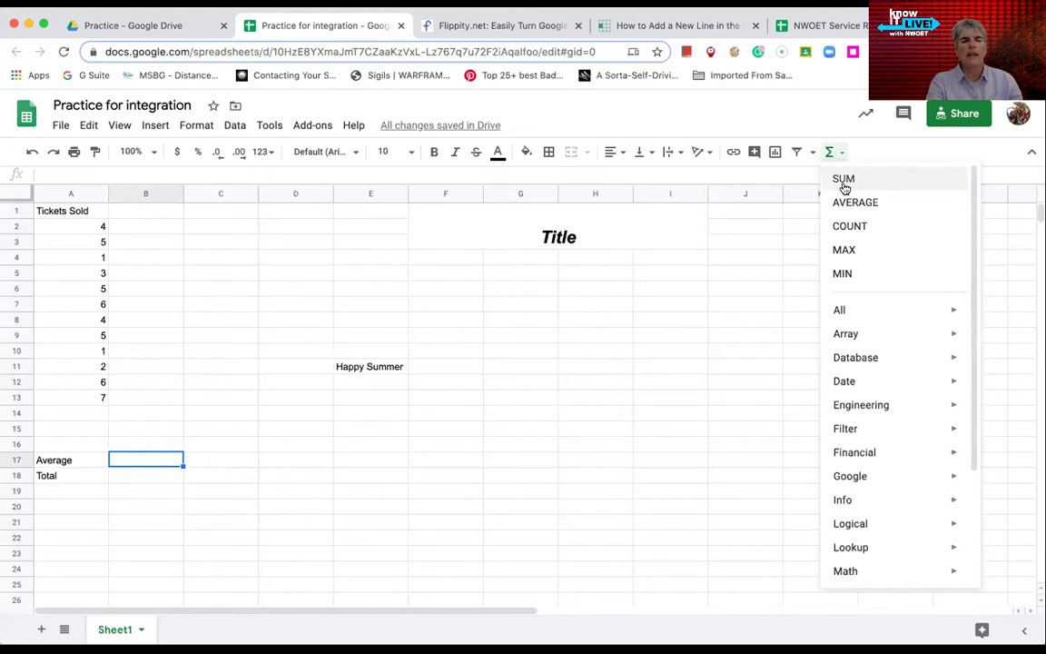
left_click(846, 202)
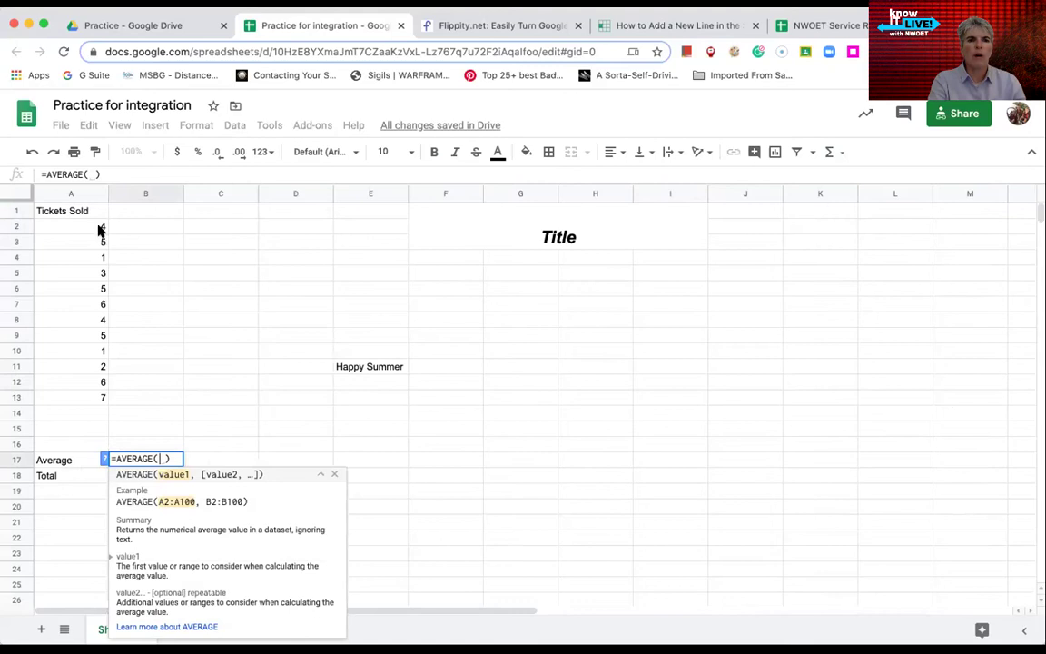
left_click_drag(96, 233, 93, 396)
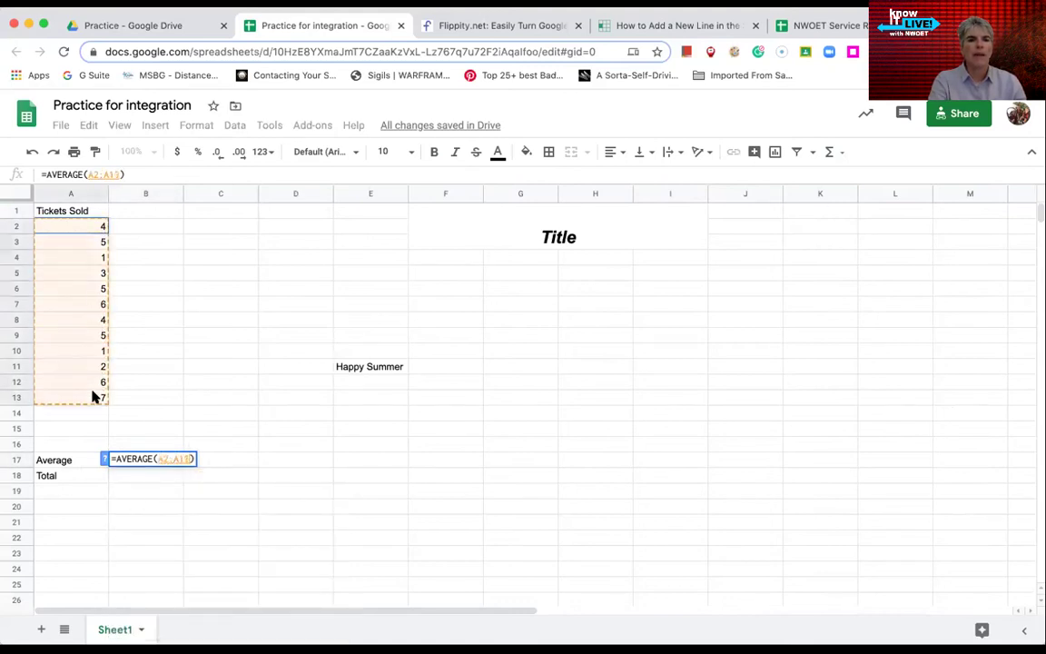
key("Return")
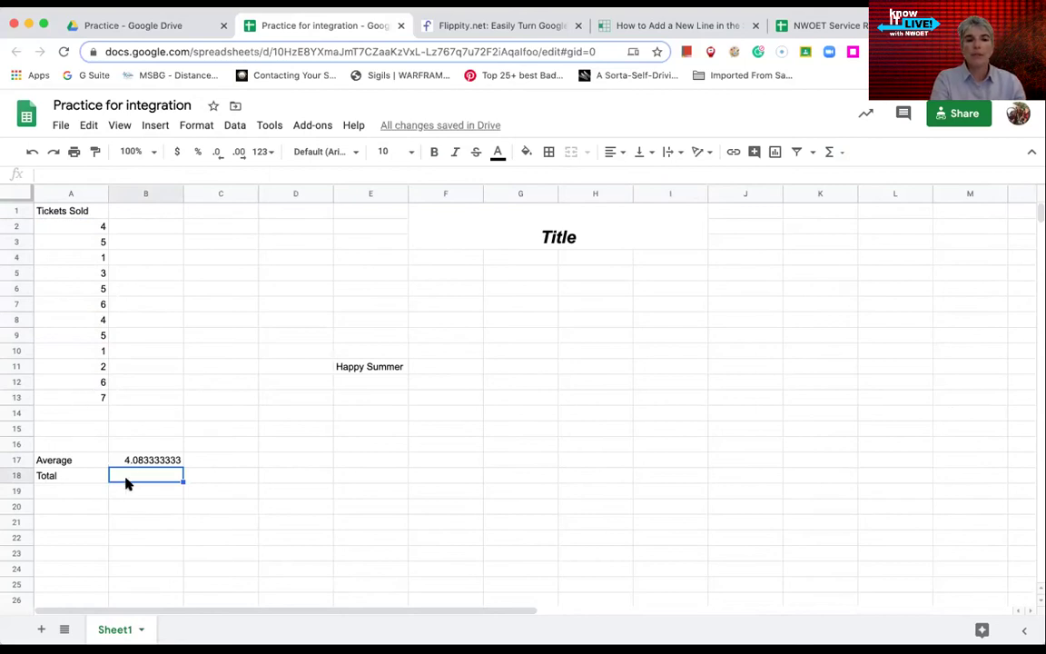
left_click(56, 476)
left_click(59, 461)
left_click(64, 474)
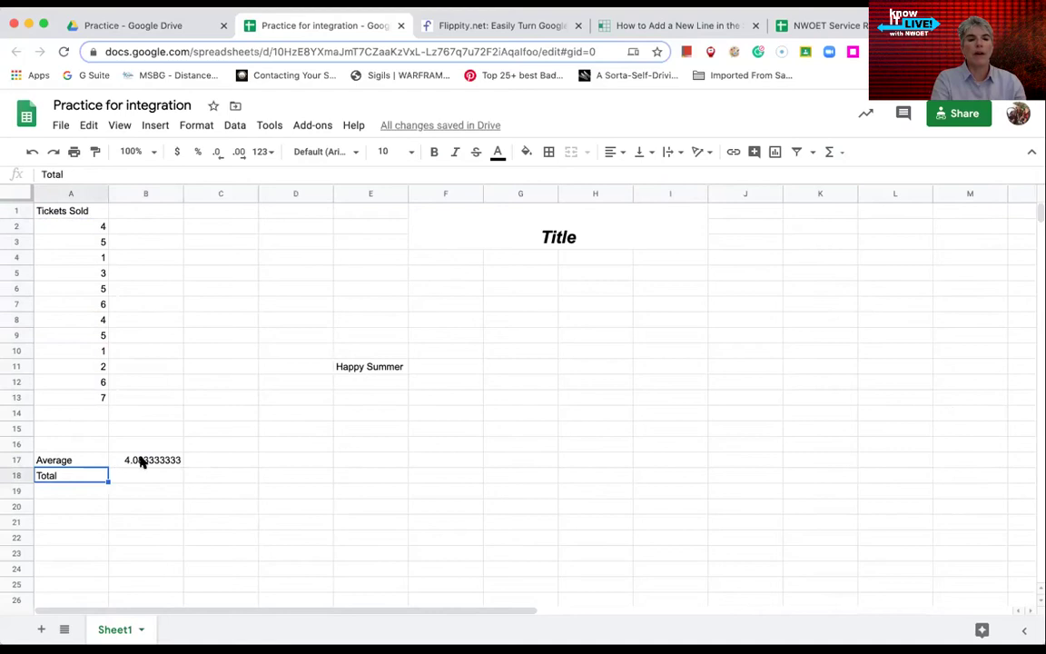
left_click(140, 460)
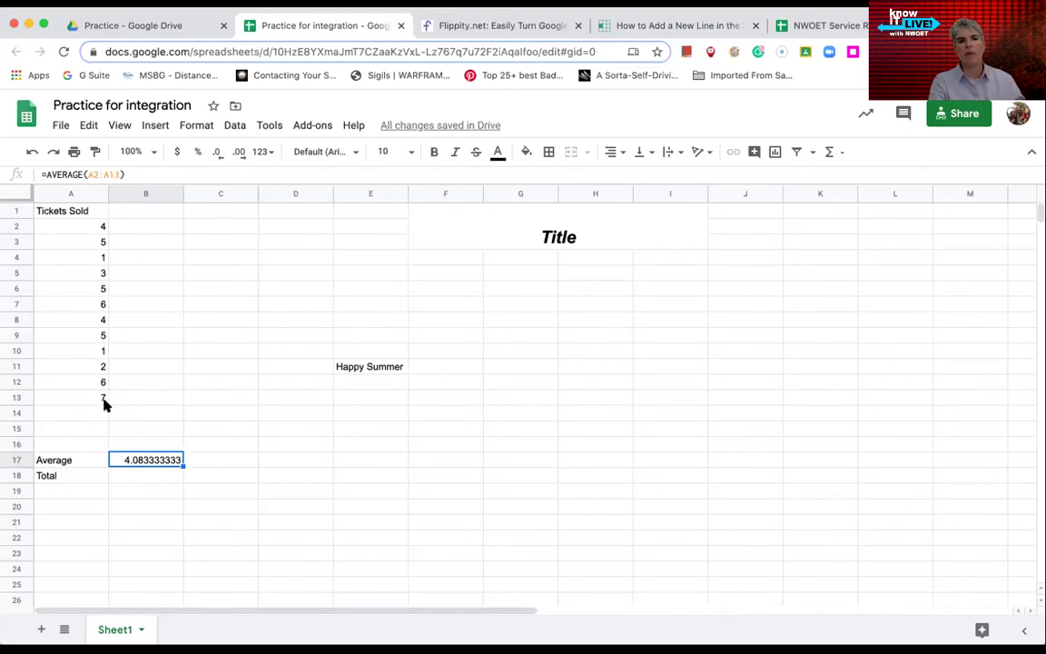
Add up the tickets sold in B18, beside the Total label, with the SUM function over A2:A13.
left_click(125, 476)
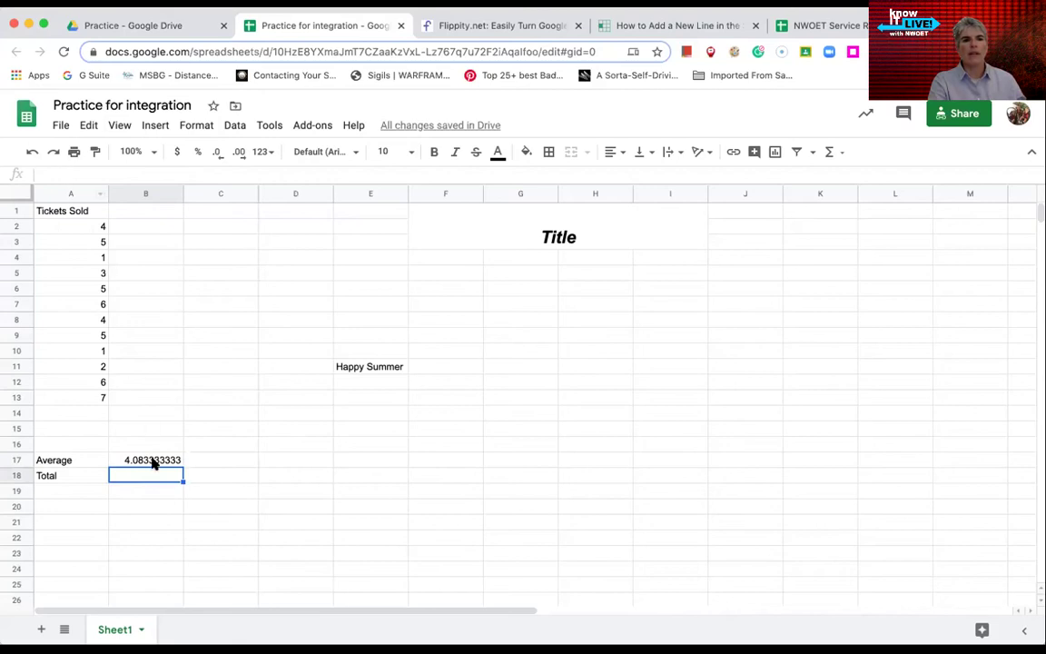
left_click(833, 152)
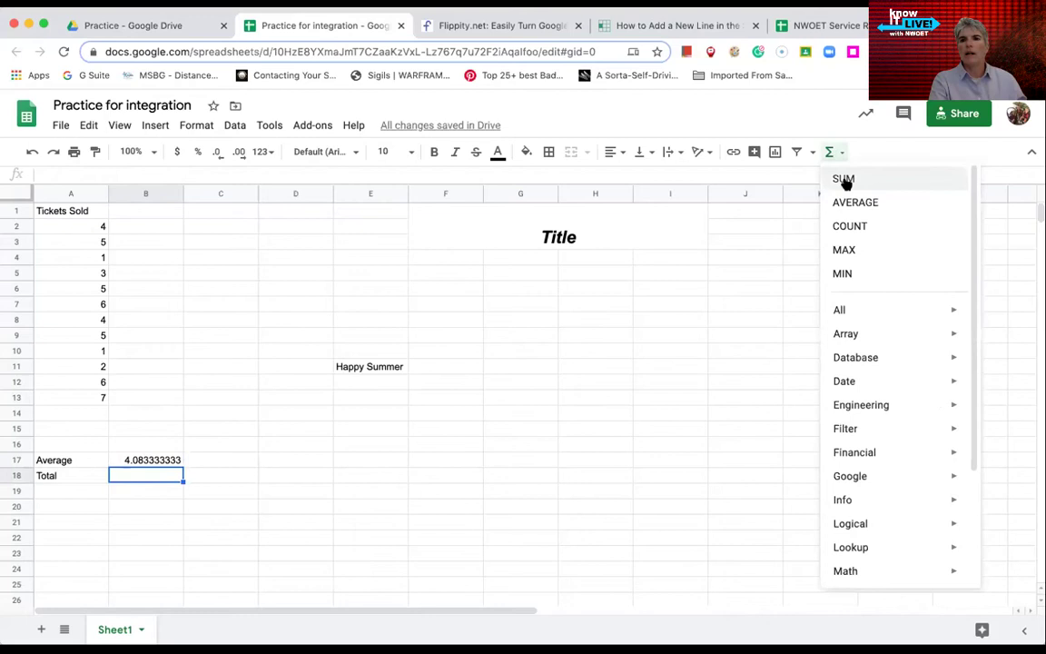
left_click(844, 180)
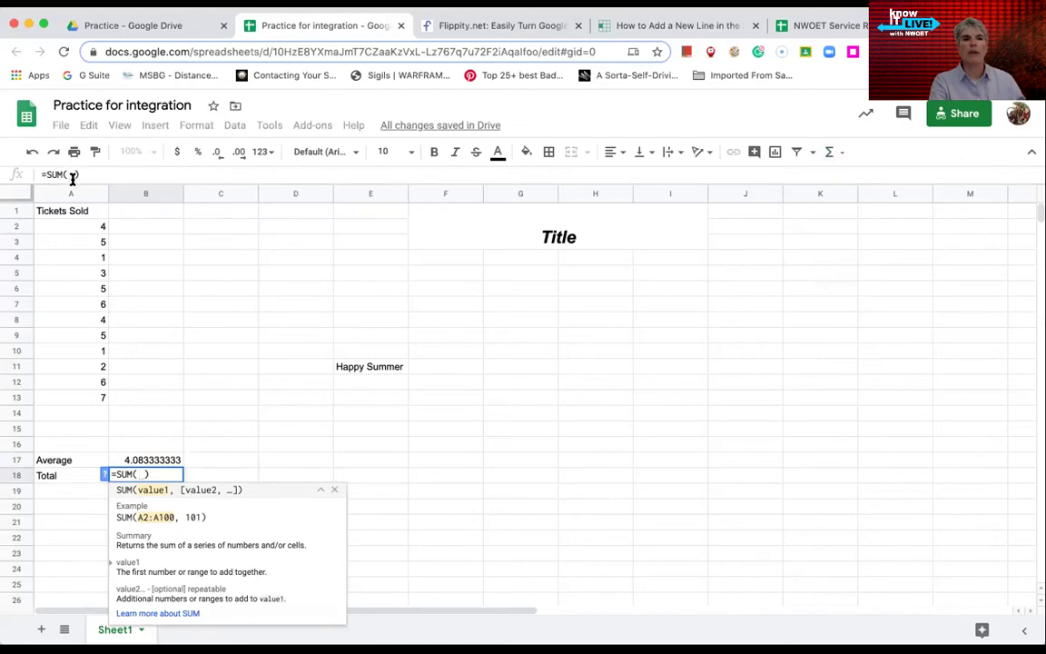
left_click_drag(91, 229, 89, 335)
left_click_drag(89, 377, 89, 399)
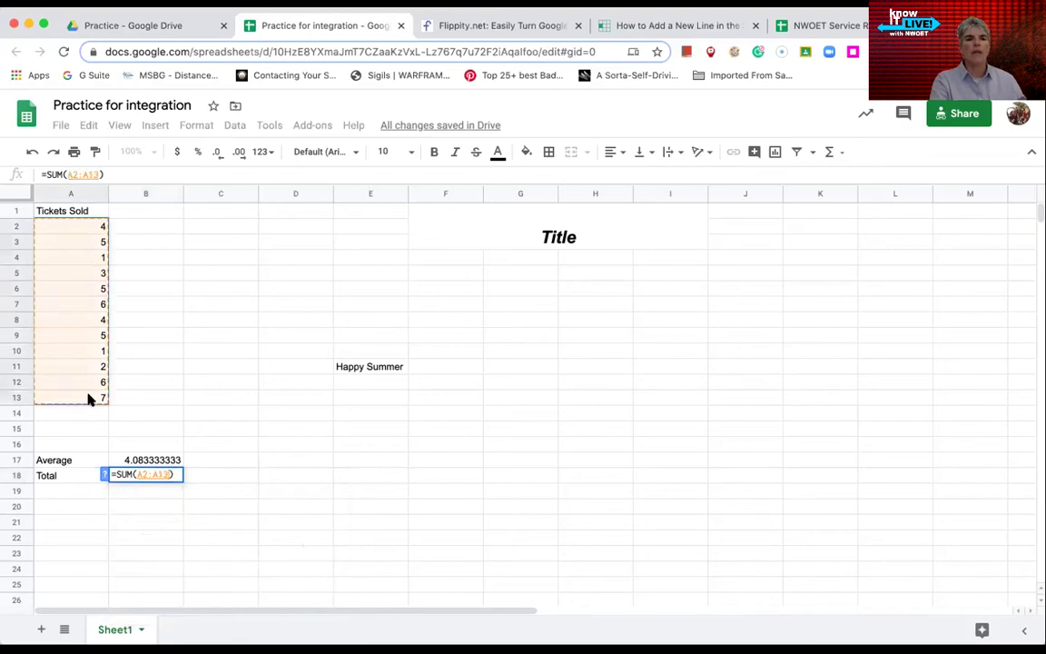
key("Return")
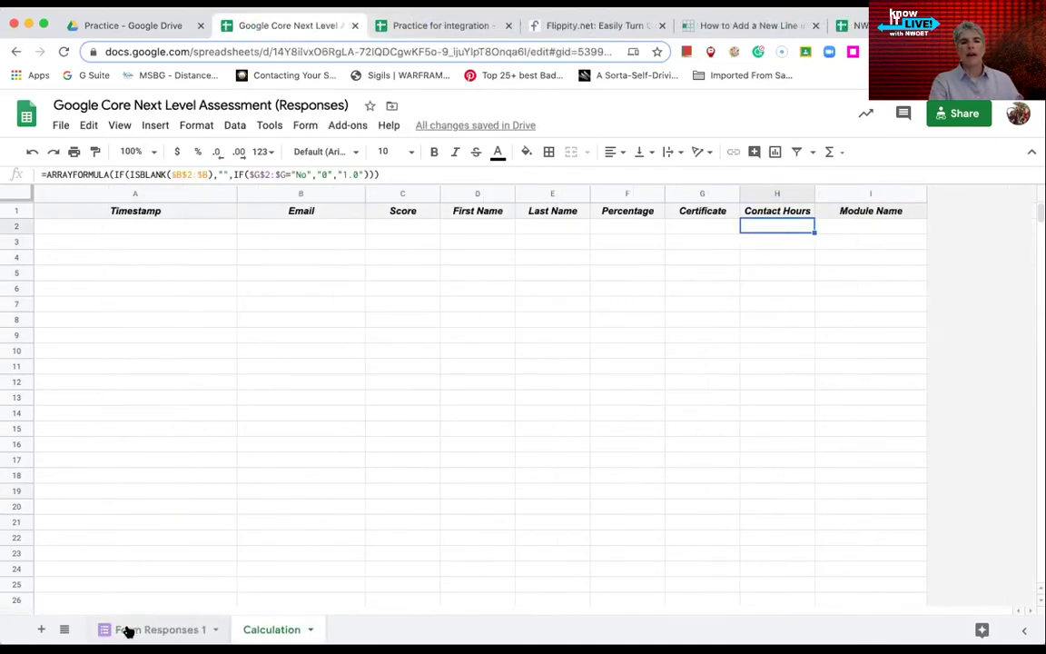
In the Google Core Next Level Assessment (Responses) spreadsheet, examine the Calculation sheet's A2 query formula against its source sheet, Form Responses 1.
left_click(136, 630)
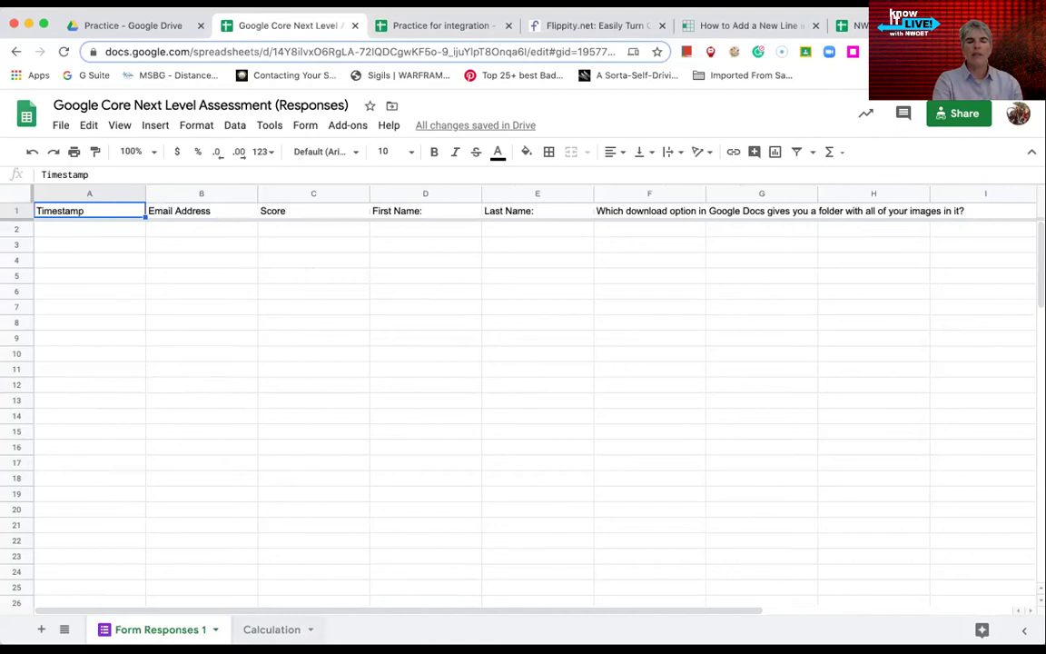
left_click(273, 630)
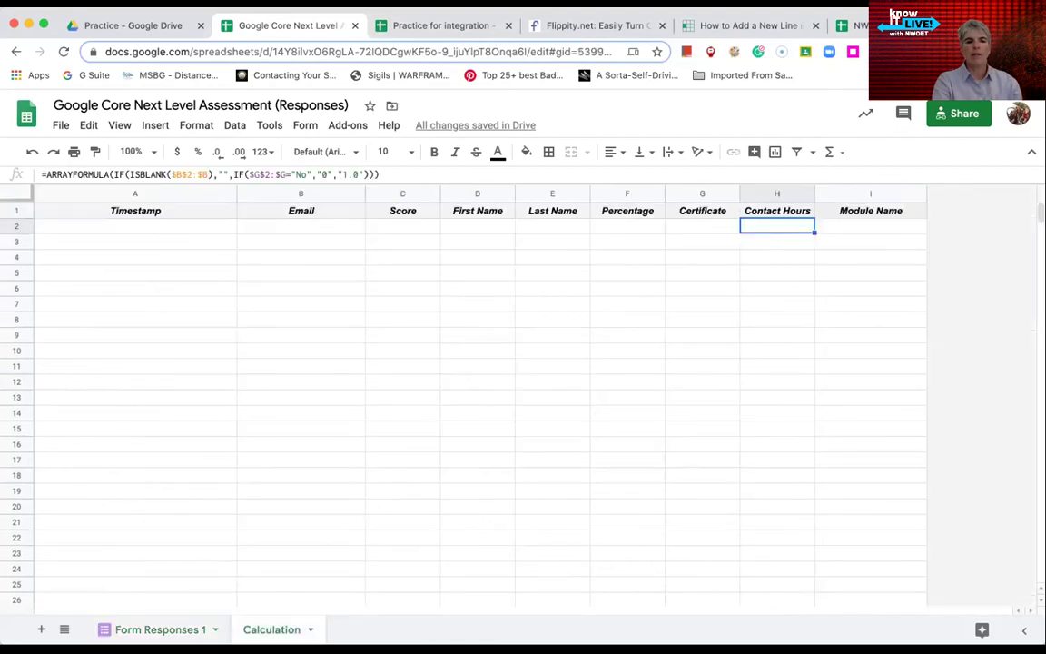
left_click(201, 227)
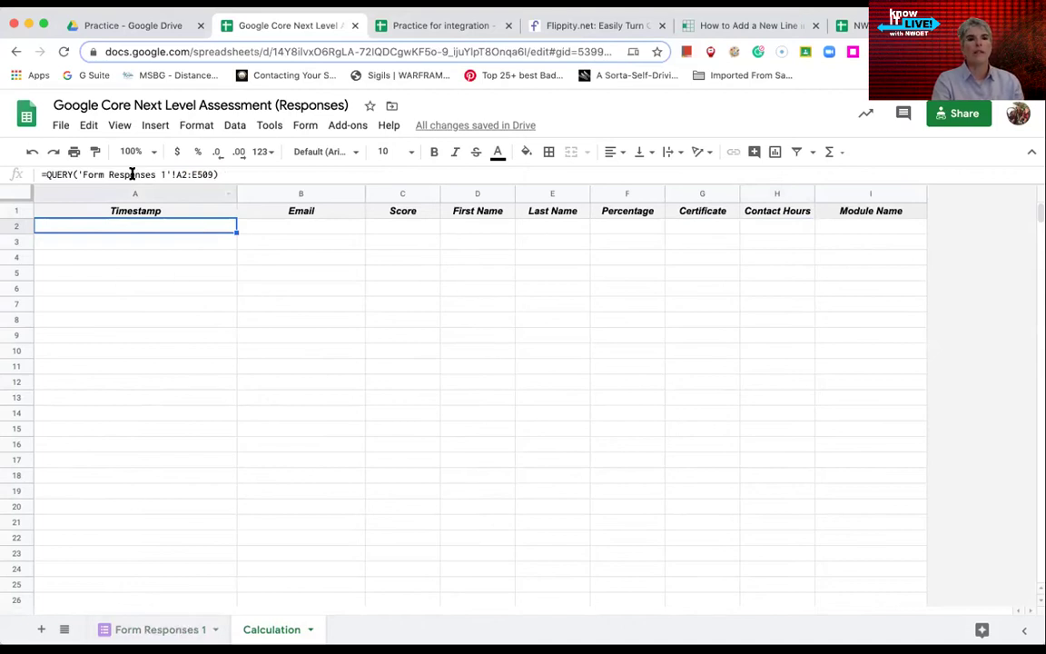
left_click(243, 174)
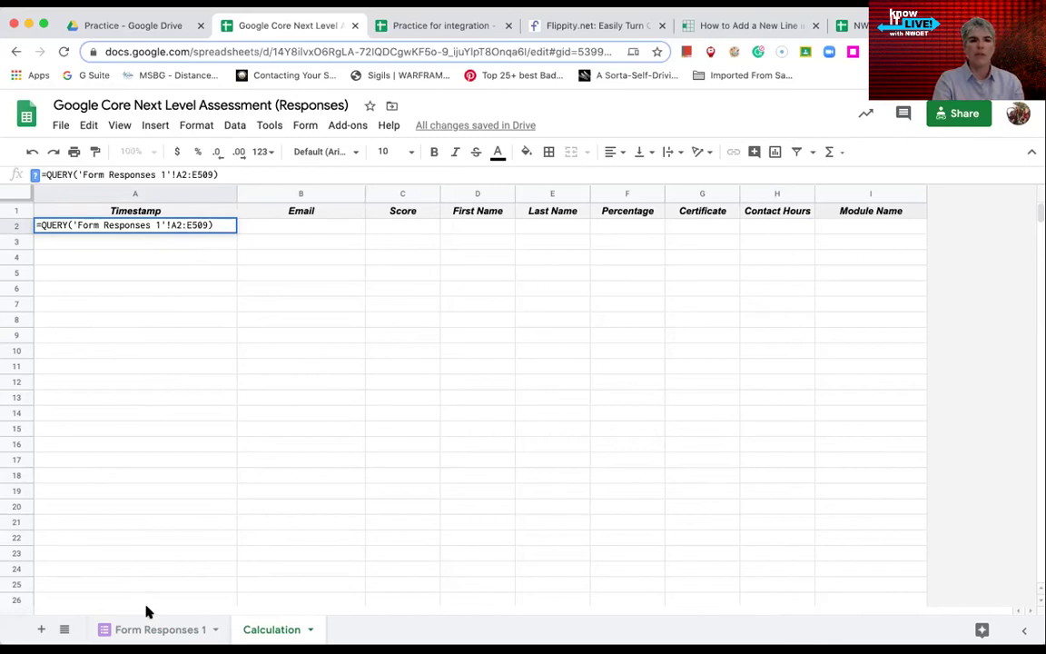
left_click(156, 630)
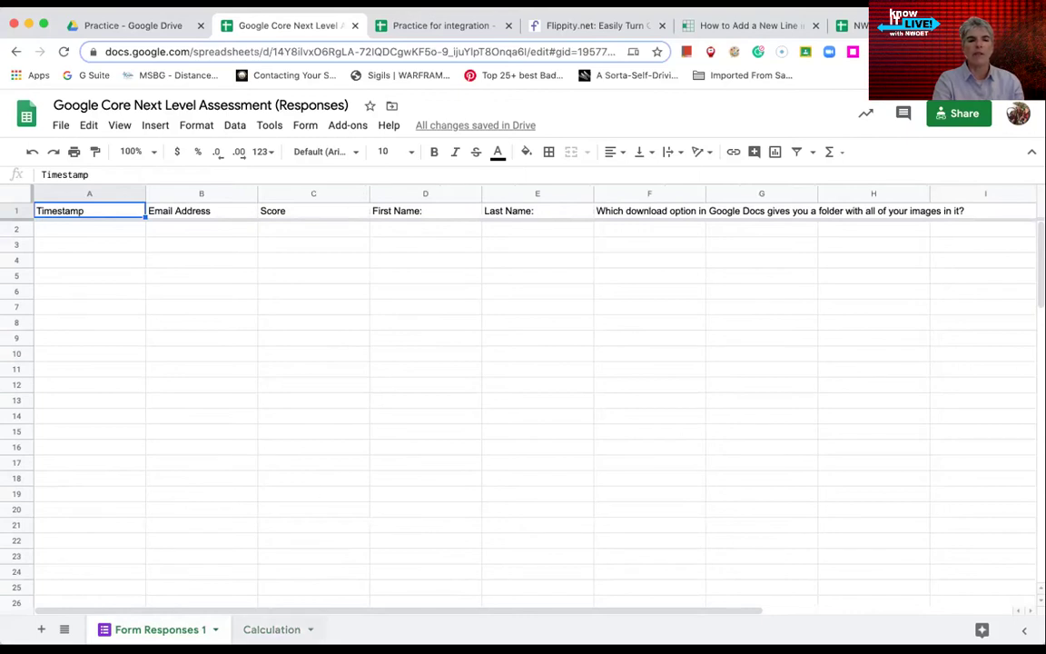
left_click(272, 629)
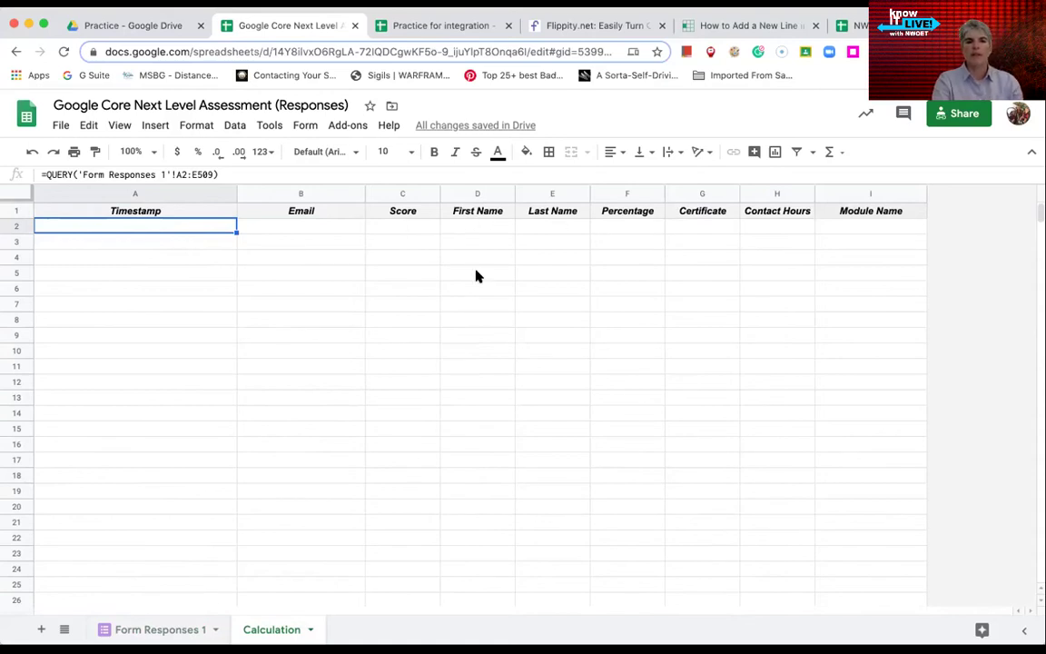
Examine the array formula under Percentage in F2 and the Score cell C2 on the Calculation sheet.
left_click(620, 226)
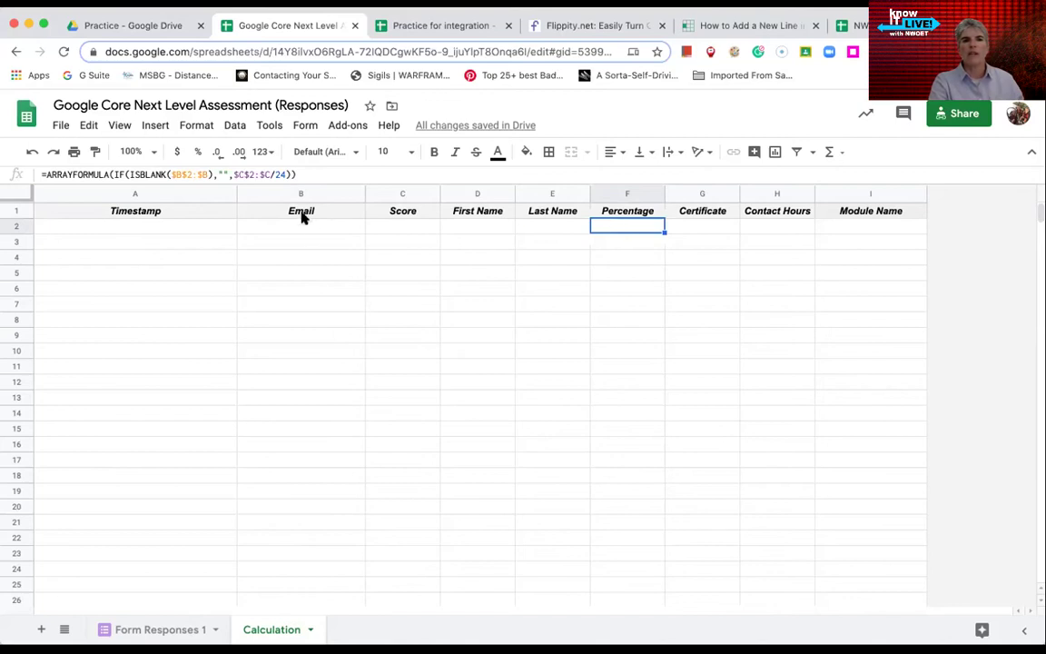
left_click(423, 227)
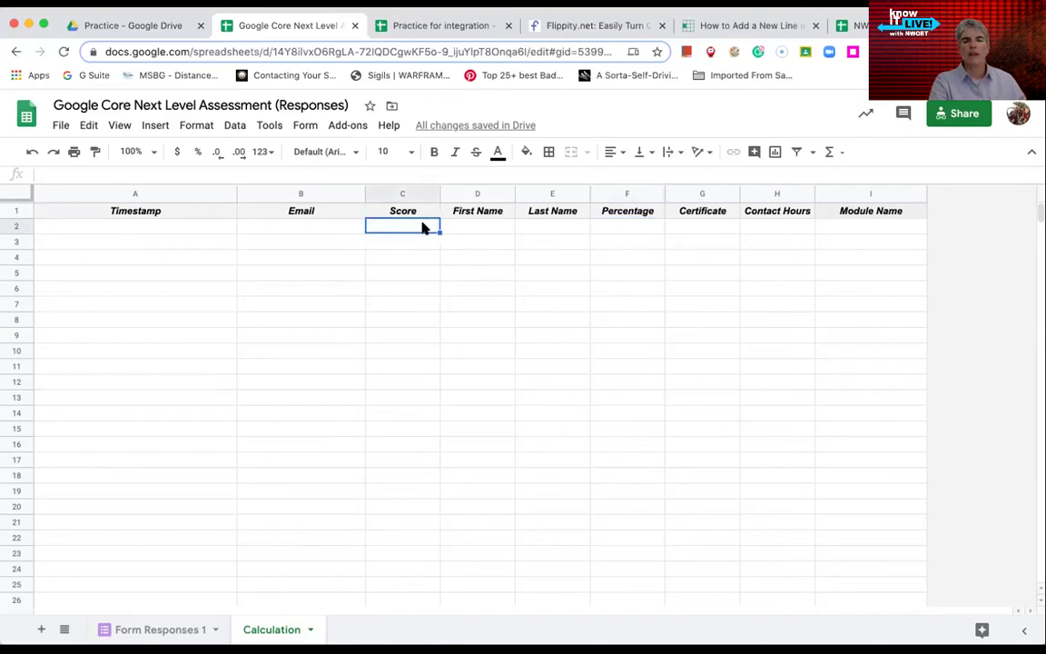
left_click(629, 226)
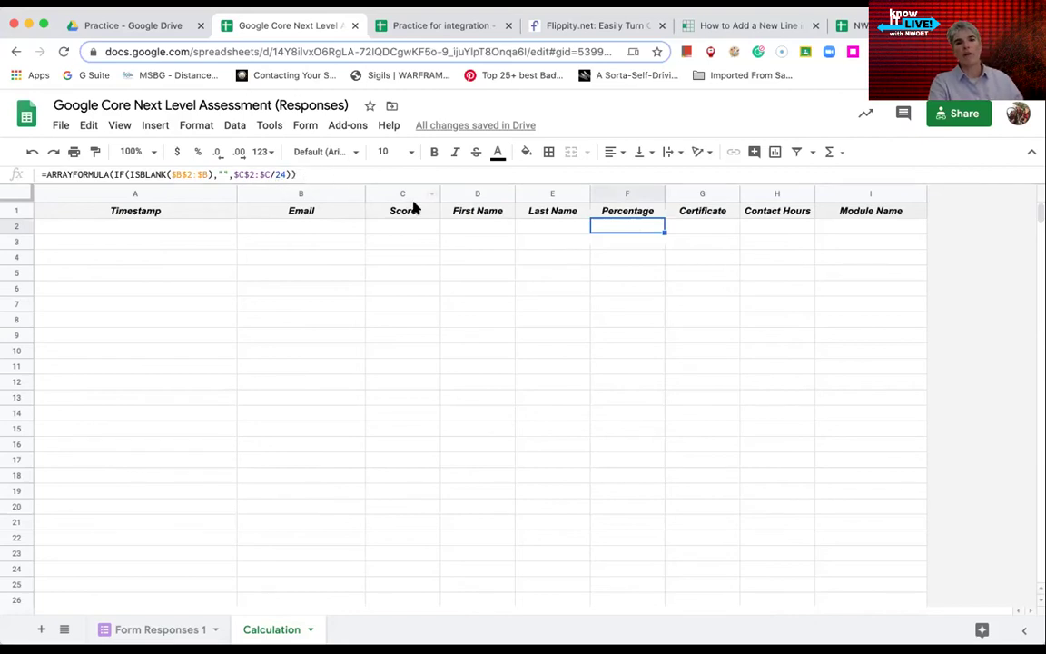
Examine the array formula under Certificate in G2 and the Autocrat add-on's launch options.
left_click(727, 227)
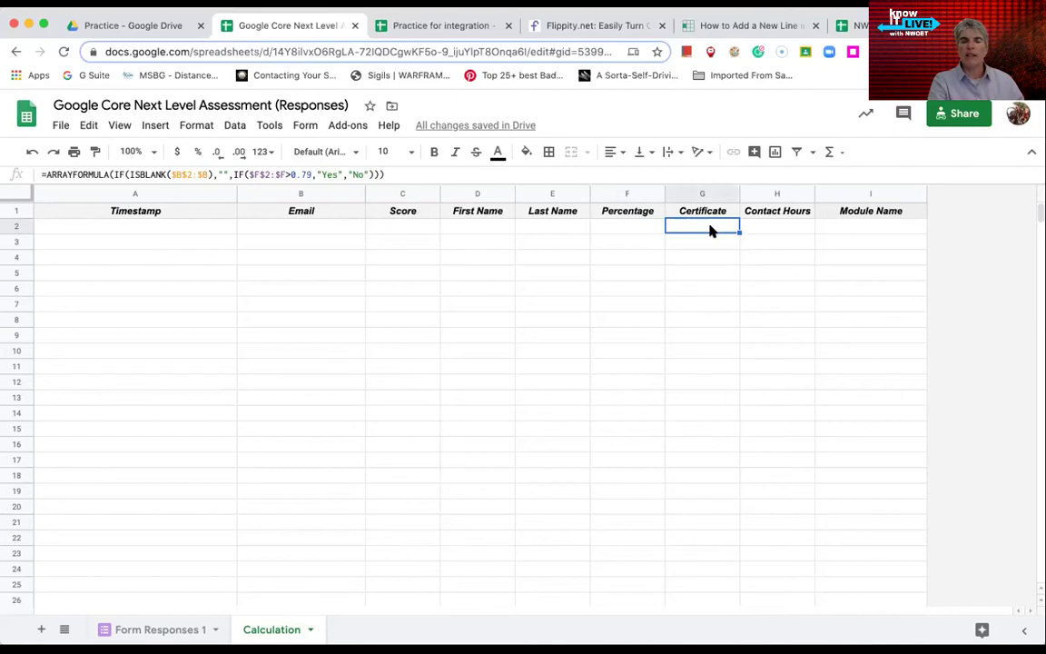
left_click(338, 127)
mouse_move(359, 195)
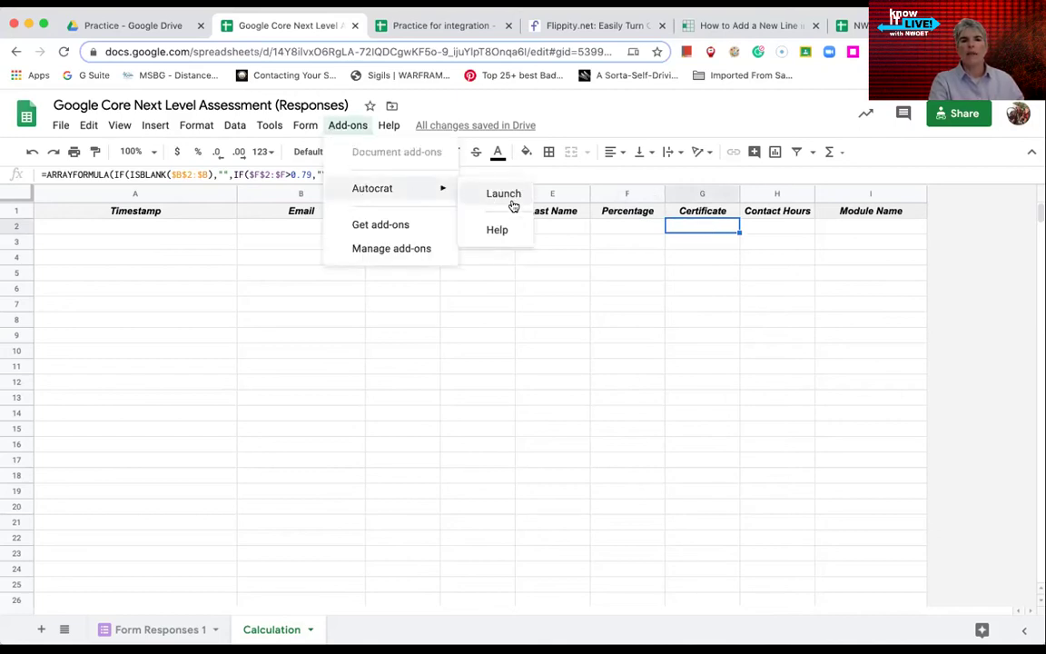
left_click(670, 289)
left_click(690, 229)
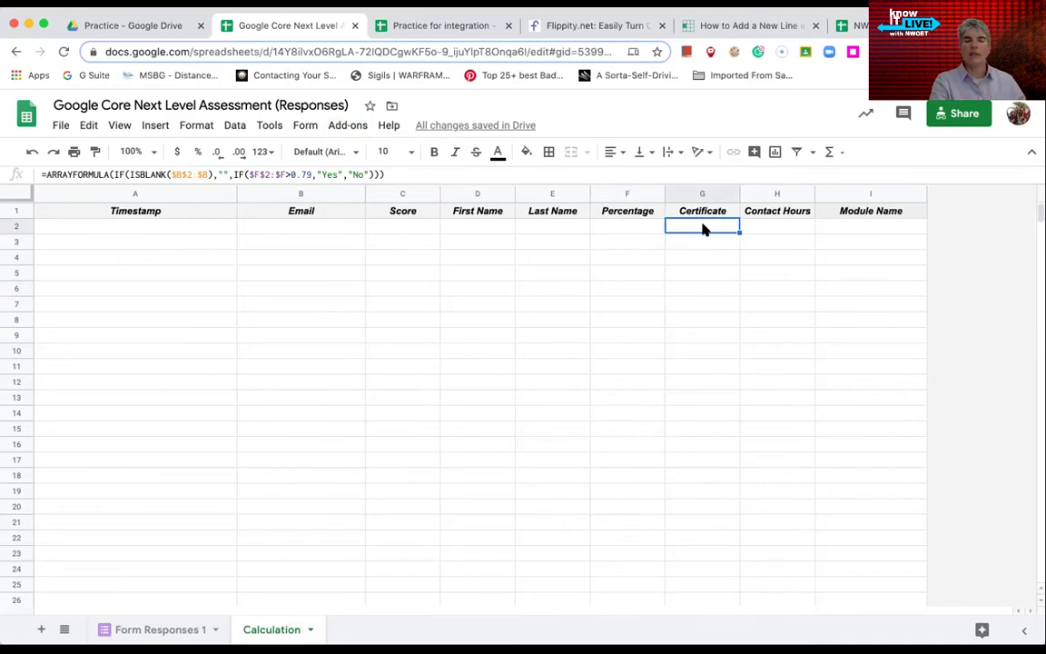
Compare the Contact Hours formula in H2 with the Certificate formula in G2, and check the Module Name cell I2.
left_click(786, 224)
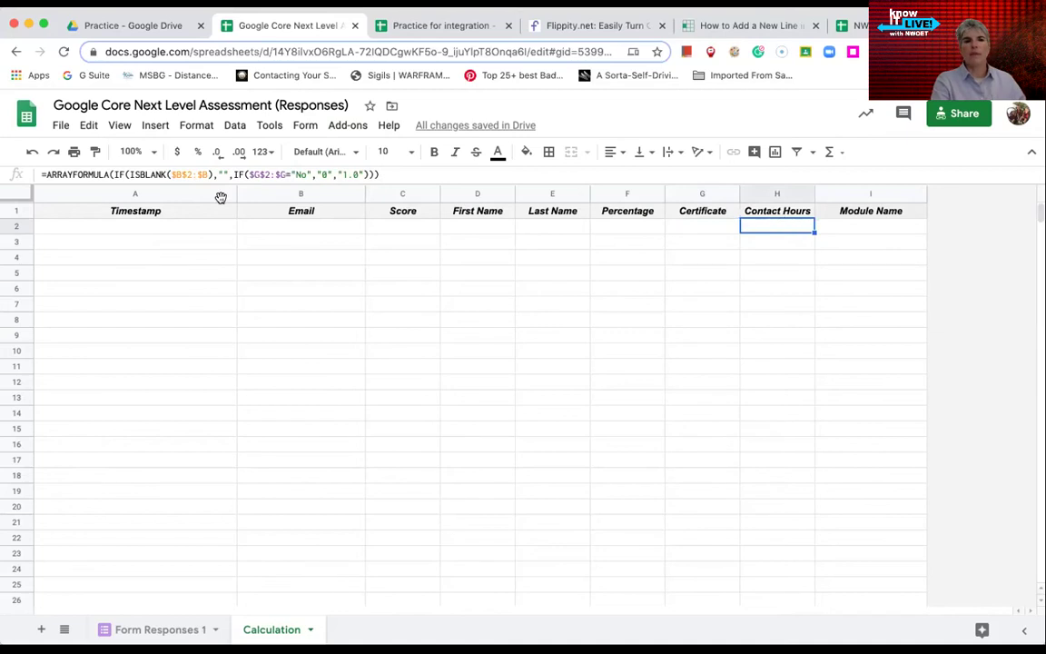
left_click(724, 226)
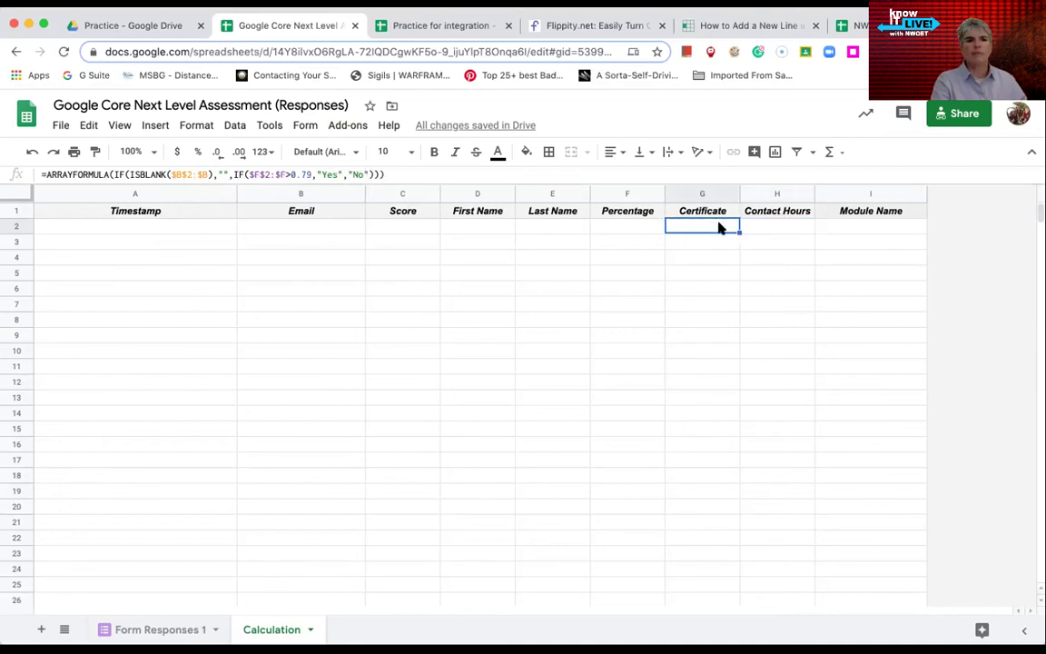
left_click(777, 224)
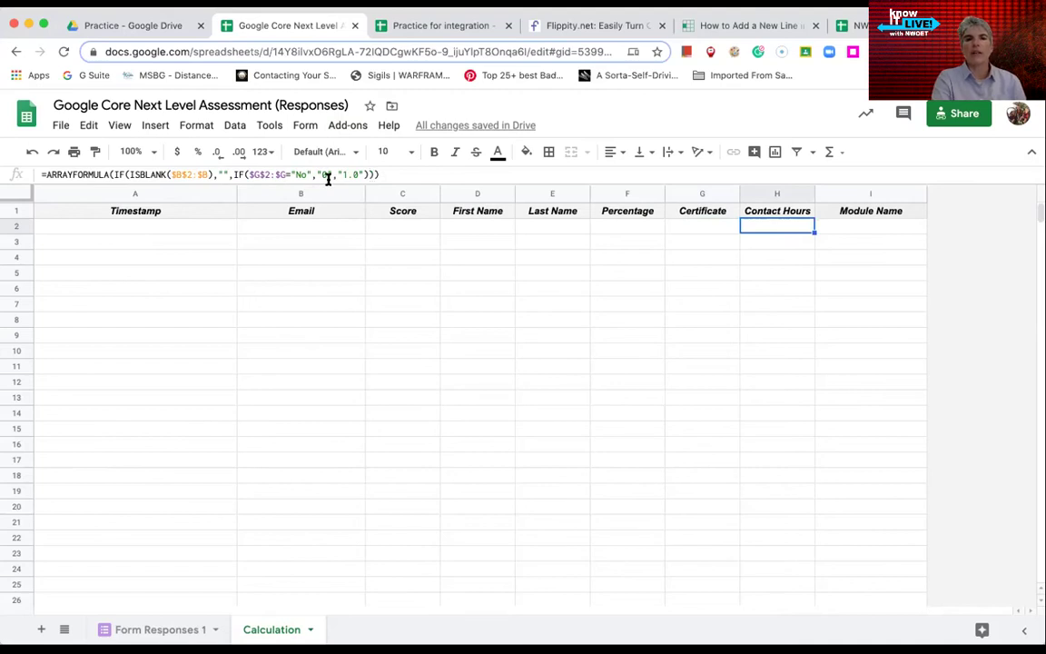
left_click(845, 226)
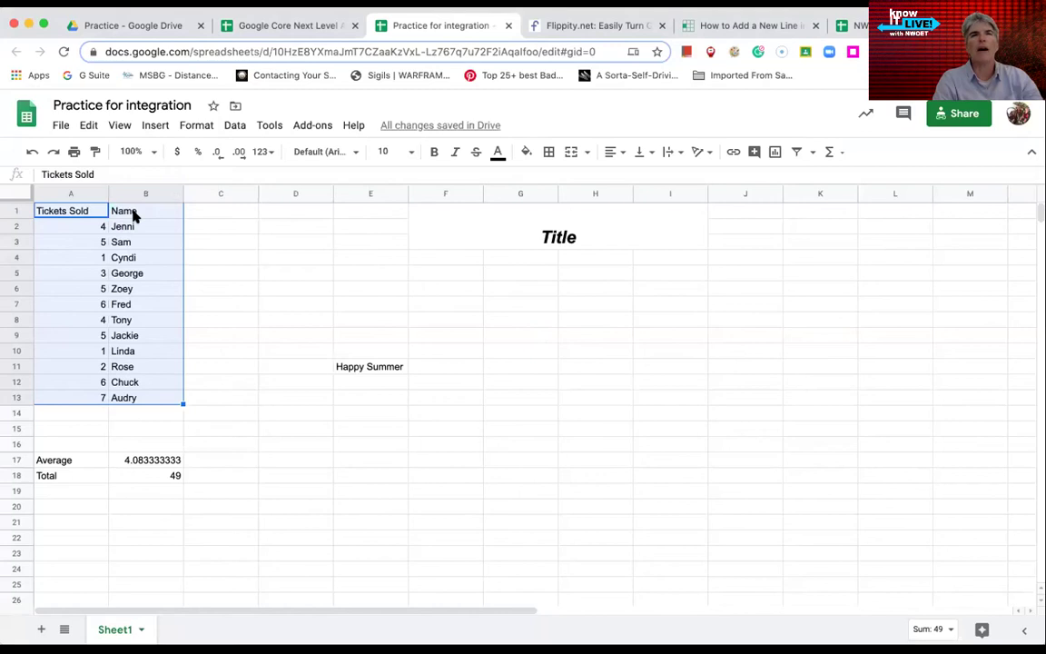
Insert a pie chart of the Tickets Sold and Name data in A1:B13 of the Practice for integration spreadsheet.
left_click(155, 126)
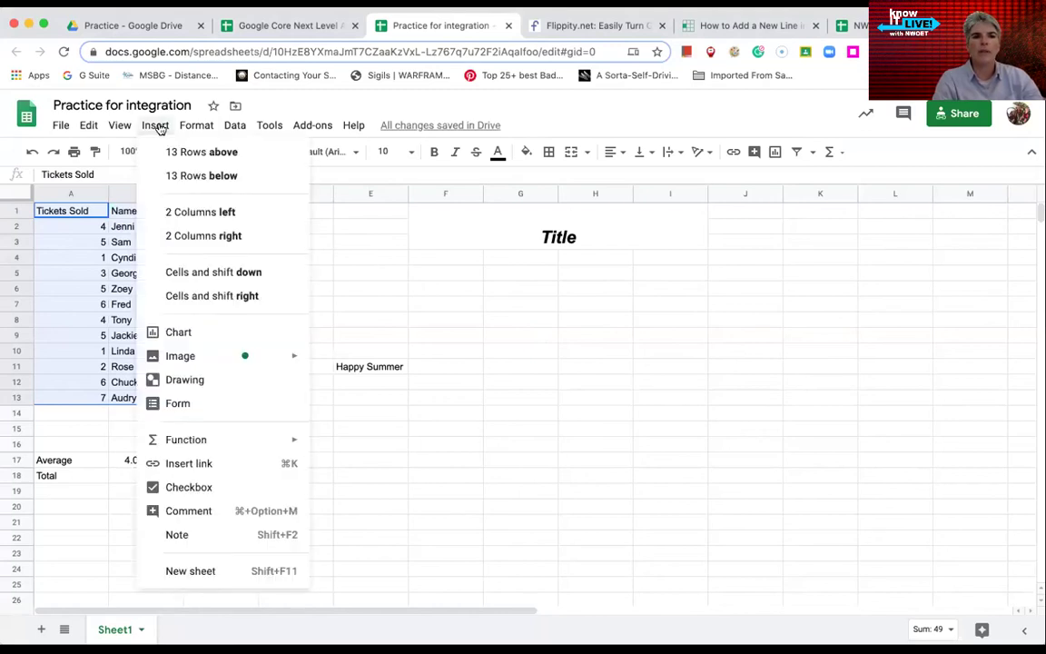
left_click(181, 334)
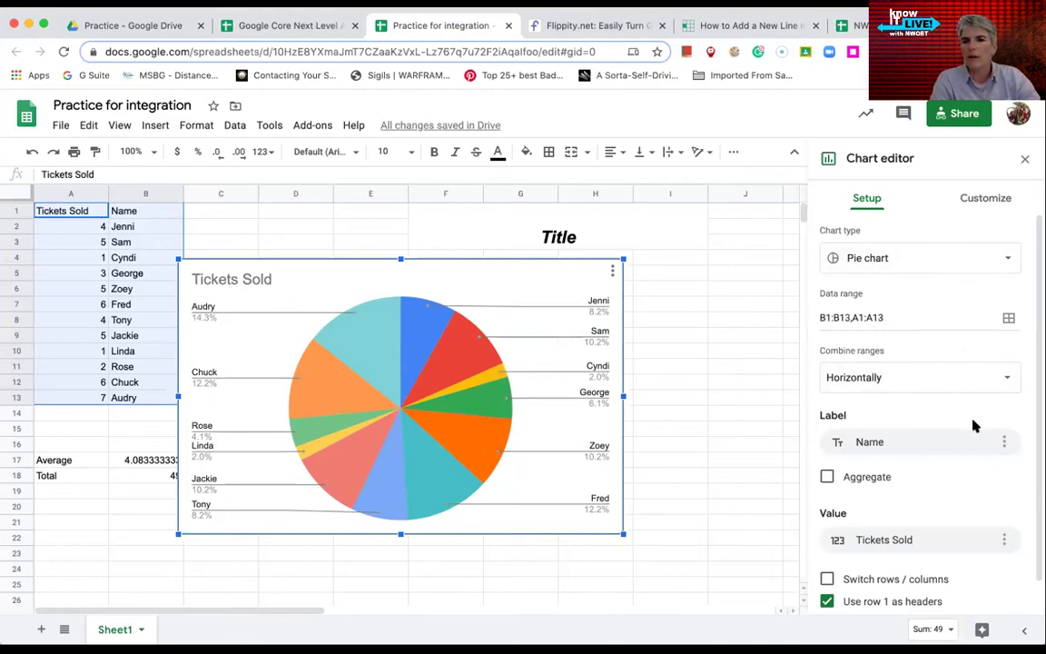
Look through all the chart types available for the Tickets Sold chart, keeping the pie chart.
left_click(973, 264)
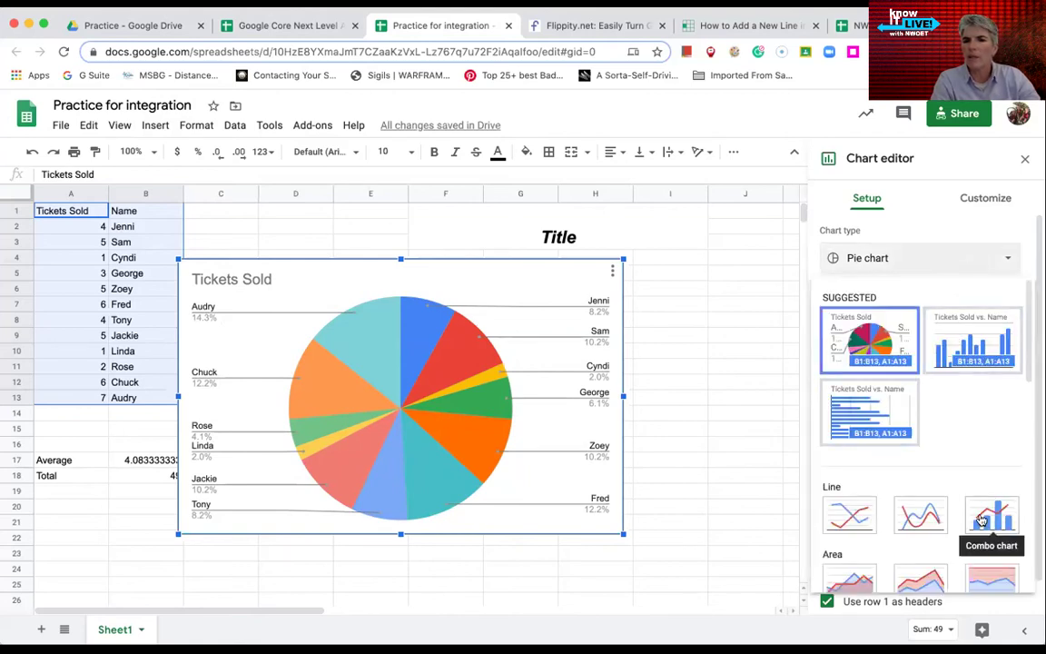
scroll(983, 519, "down", 3)
scroll(984, 518, "down", 2)
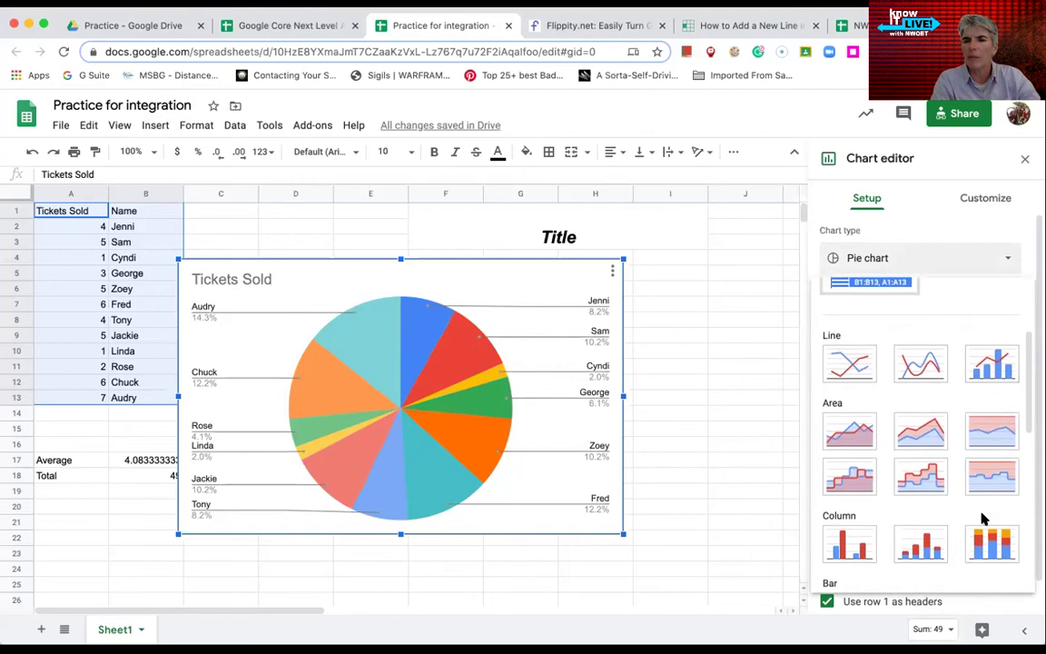
scroll(984, 518, "up", 1)
scroll(983, 518, "down", 5)
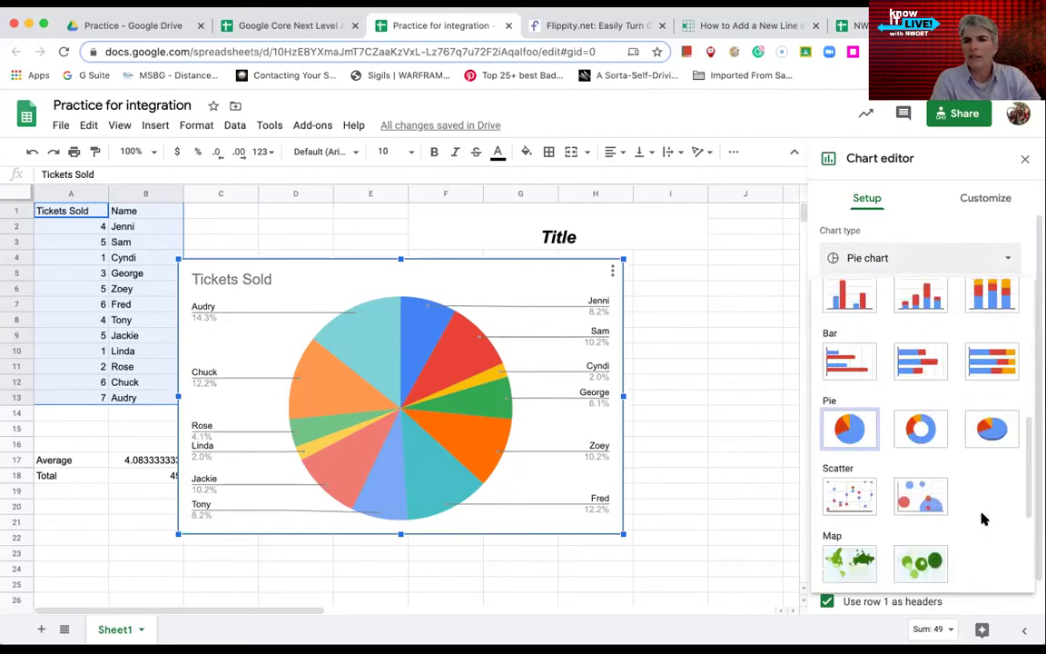
scroll(984, 518, "down", 4)
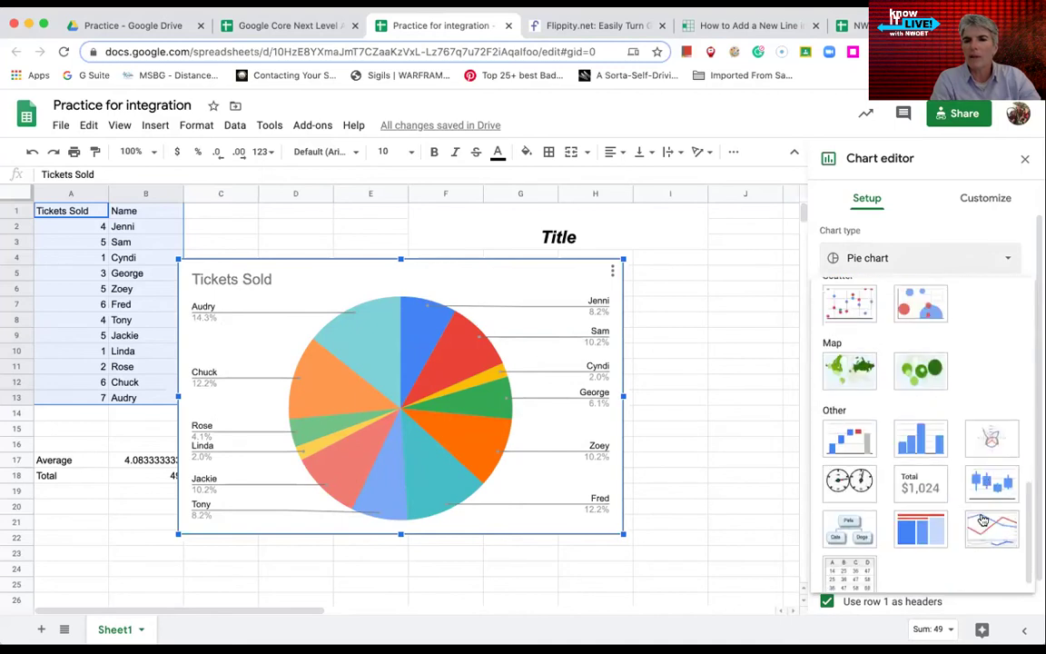
scroll(990, 525, "up", 15)
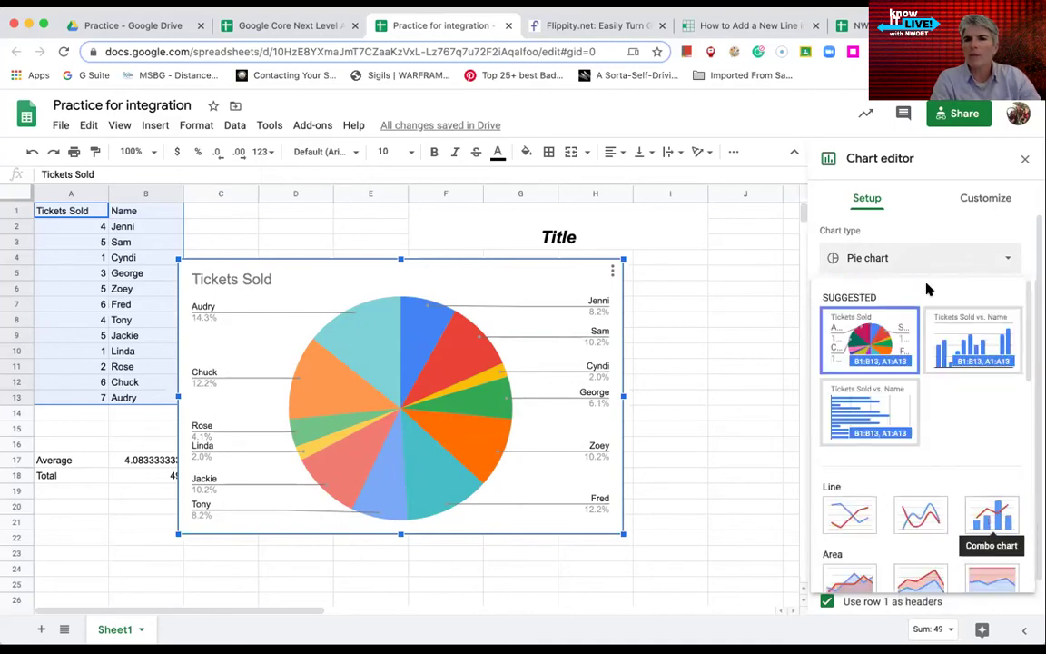
left_click(1003, 258)
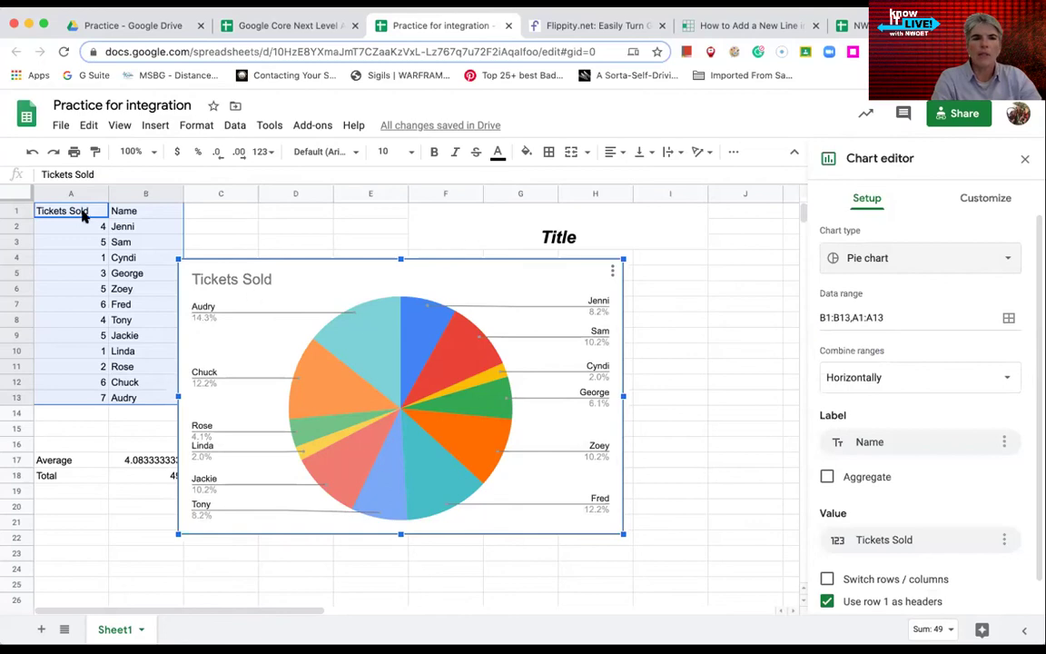
Shift the Tickets Sold chart so it starts at column C, clear of column B, and review its download and other chart options.
left_click(260, 280)
mouse_move(283, 281)
left_mouse_down()
mouse_move(275, 280)
mouse_move(301, 273)
left_mouse_up()
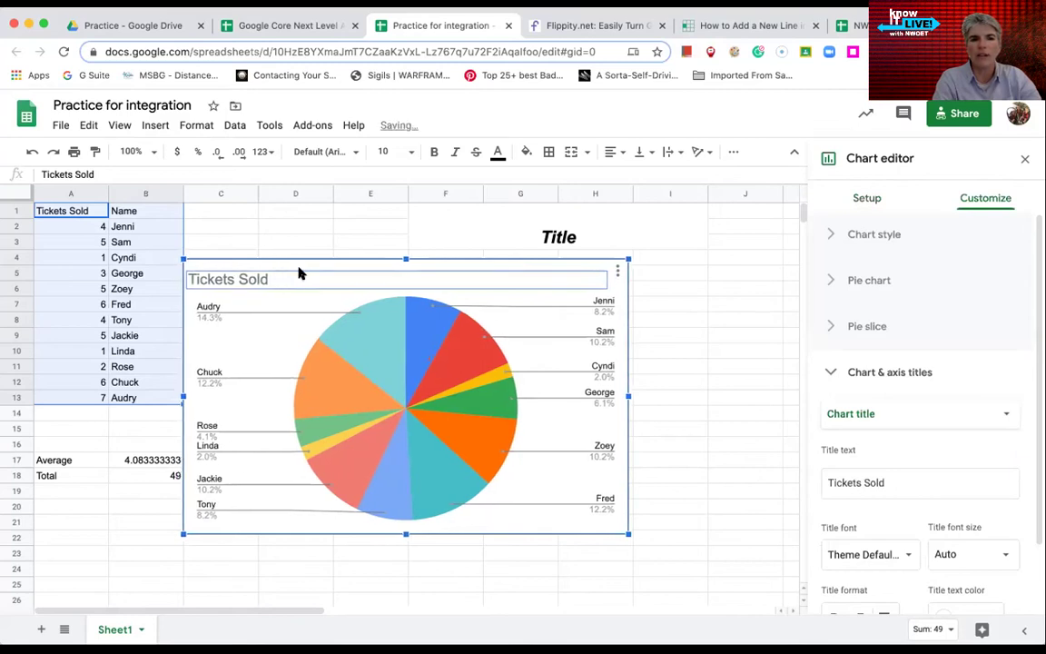
left_click(618, 274)
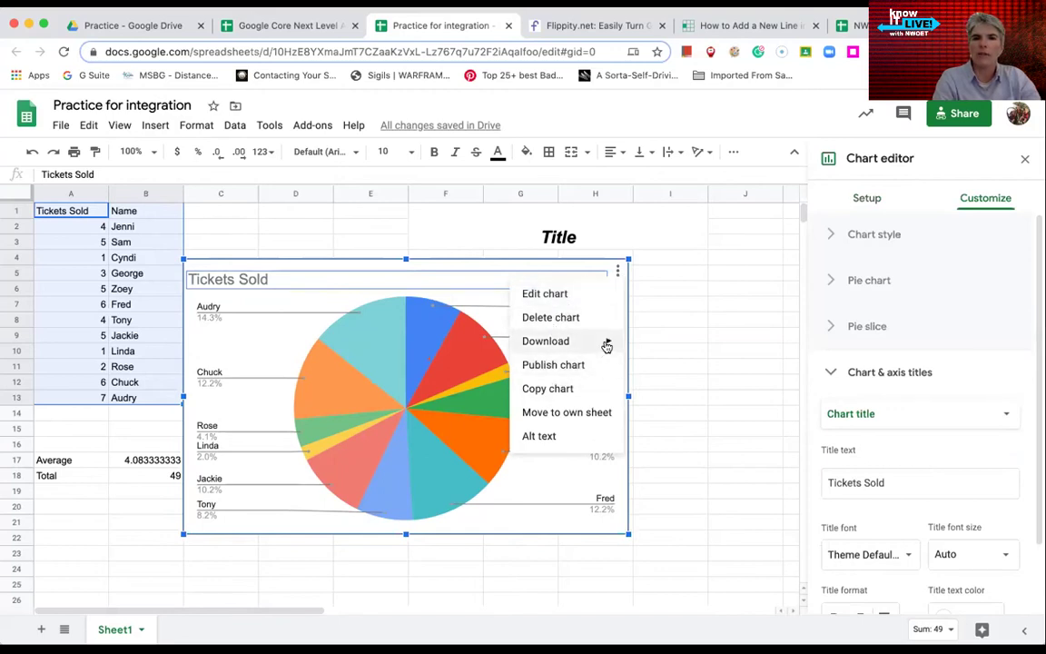
mouse_move(606, 343)
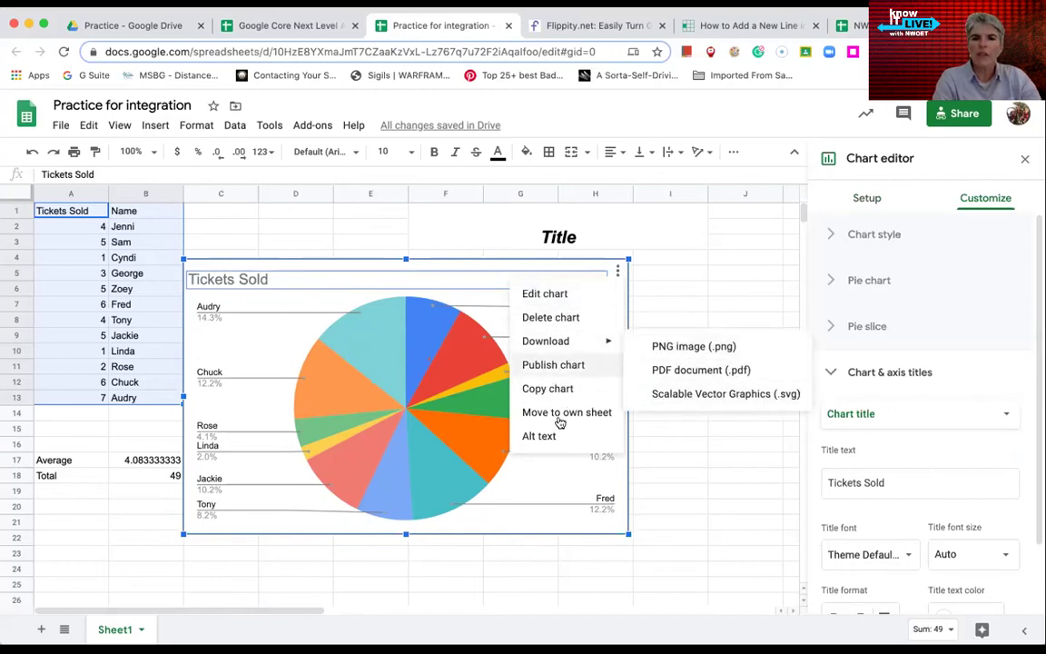
left_click(672, 492)
Reopen the chart editor, try switching the pie chart's rows and columns, and switch them back.
left_click(565, 271)
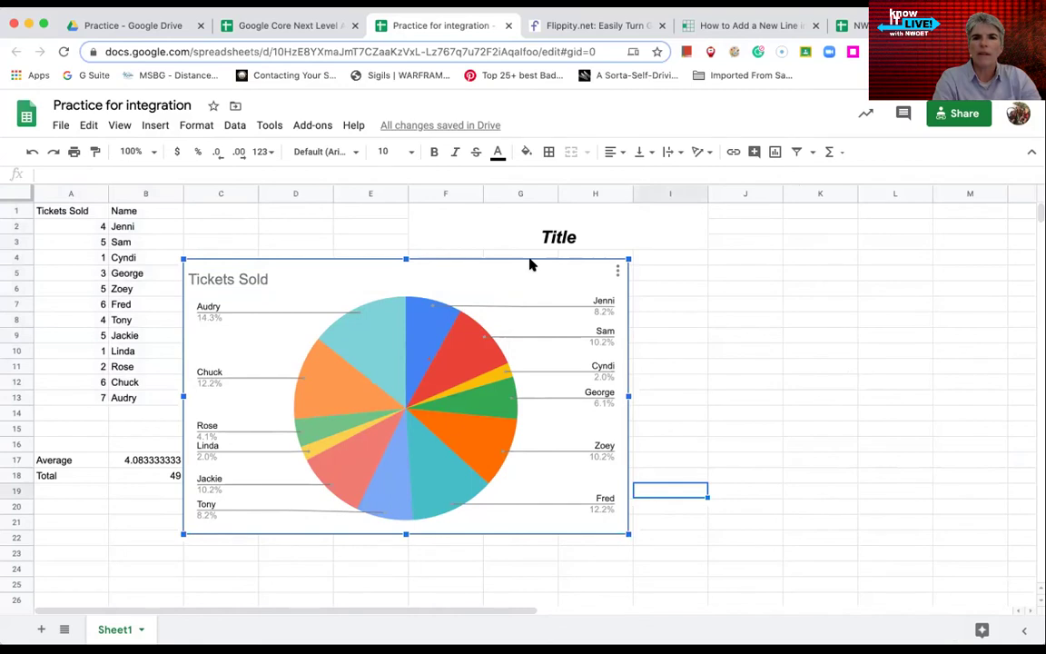
double_click(529, 262)
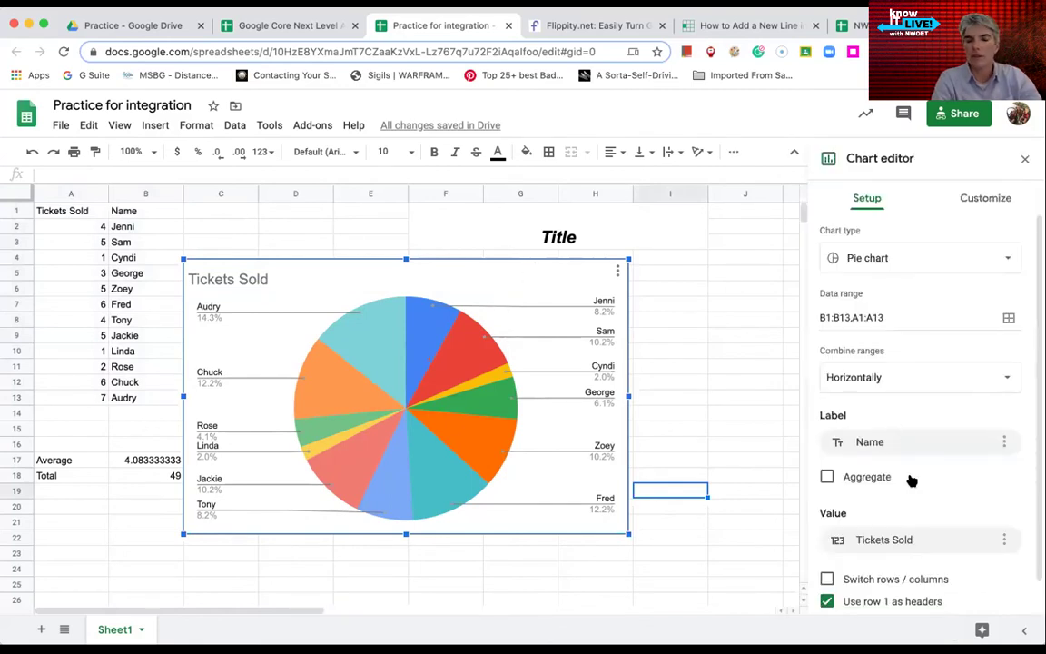
scroll(912, 480, "down", 1)
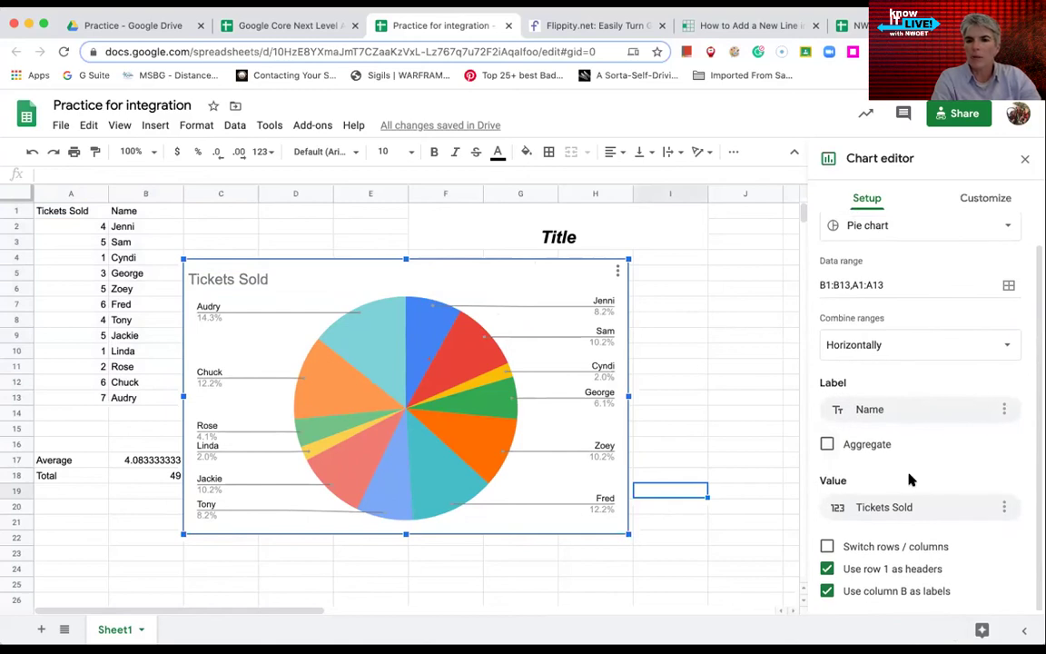
left_click(827, 546)
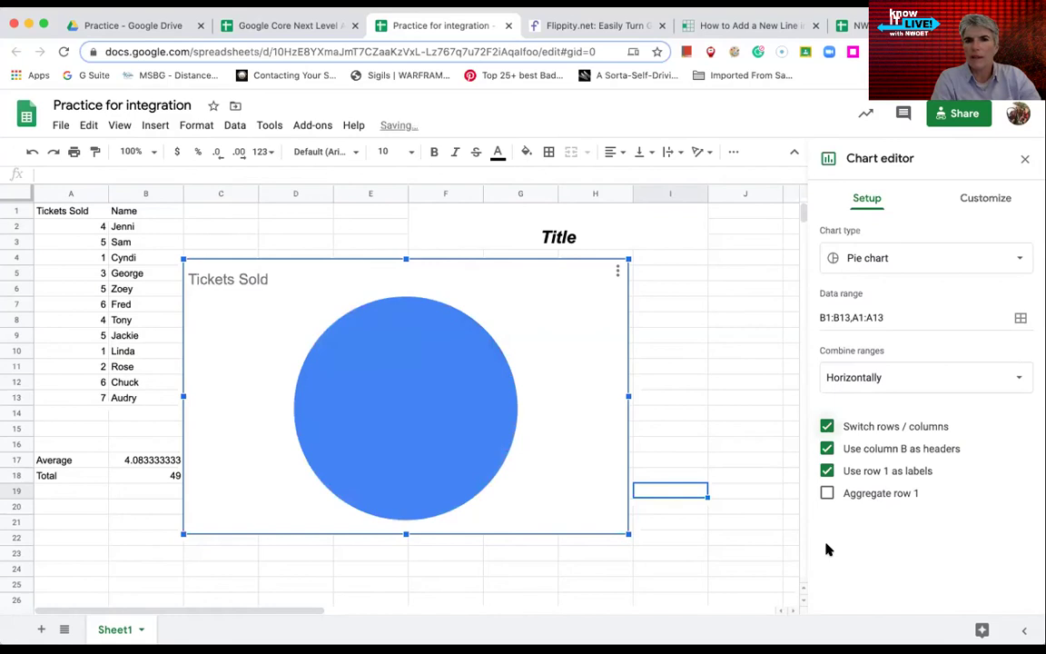
left_click(826, 426)
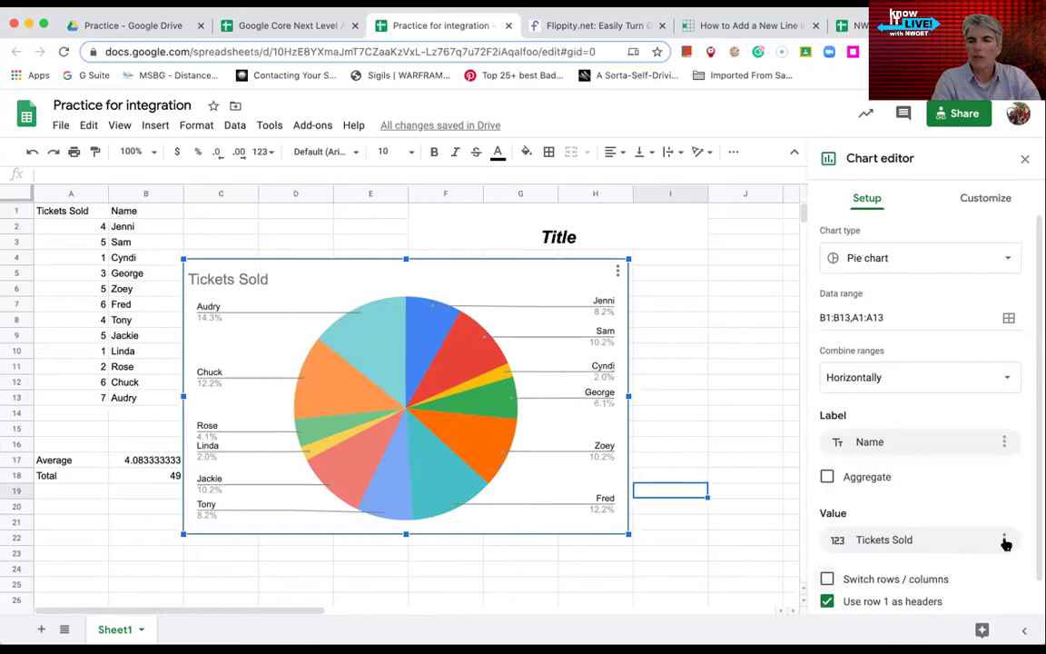
Examine the pie chart's customization options for the legend, chart and axis titles, and pie slices.
scroll(978, 501, "down", 1)
scroll(978, 502, "up", 1)
left_click(989, 198)
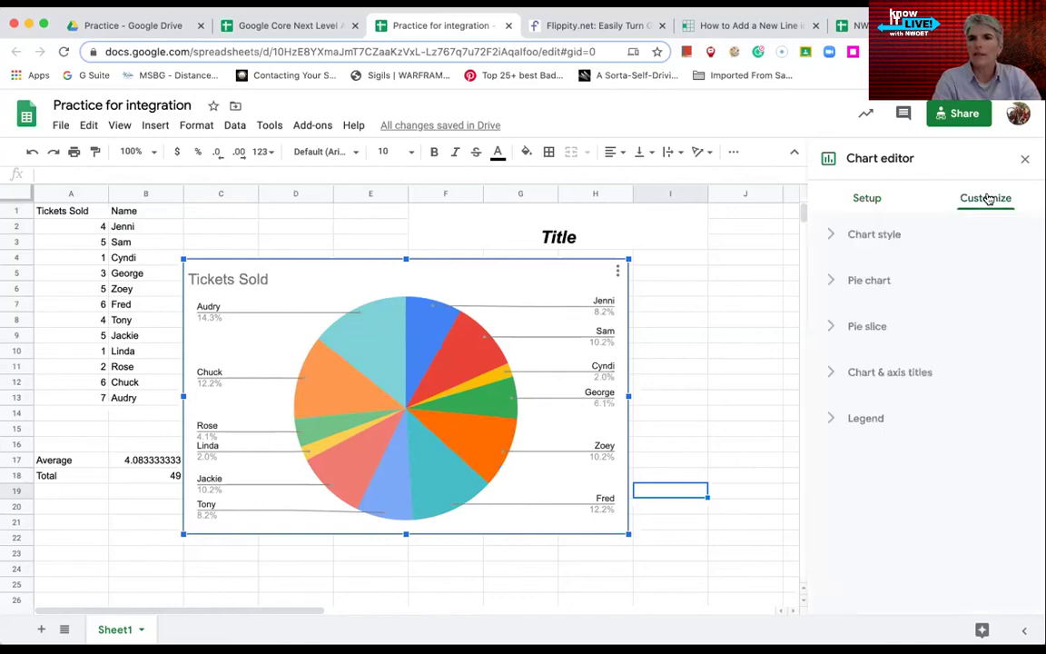
left_click(833, 418)
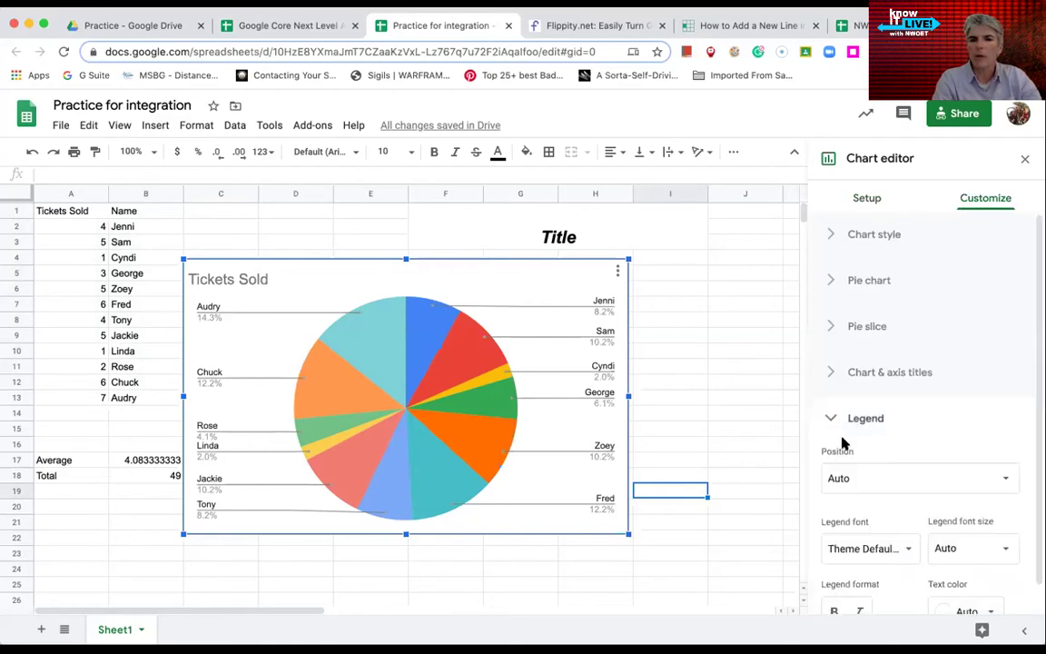
left_click(829, 371)
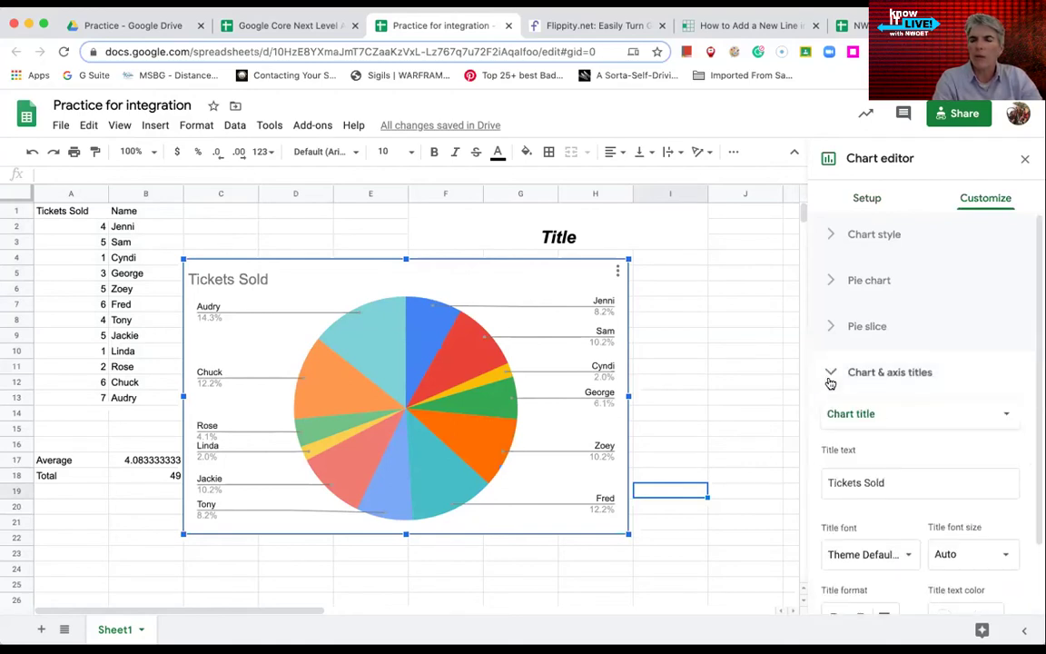
left_click(830, 329)
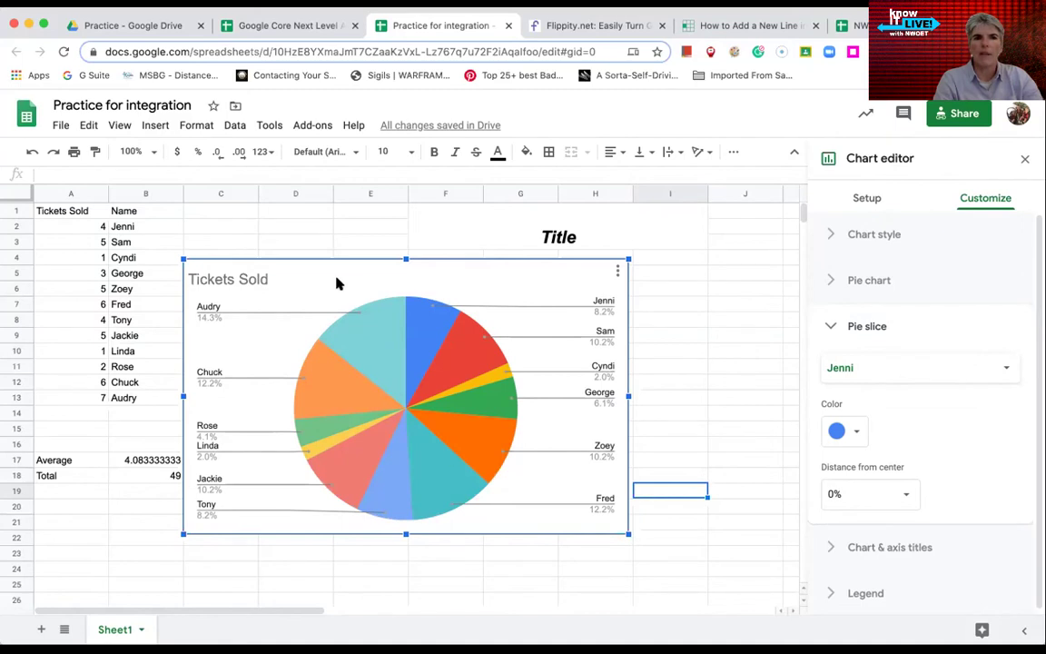
left_click(156, 126)
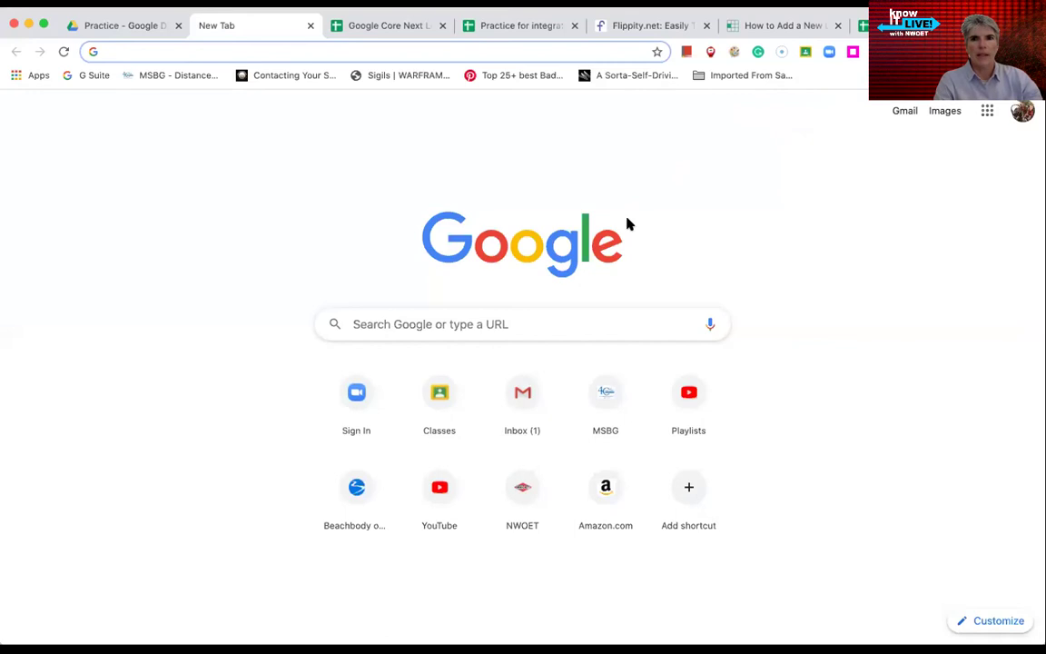
Go to the Google Sheets home page from a new browser tab and open the General templates in the template gallery.
left_click(987, 111)
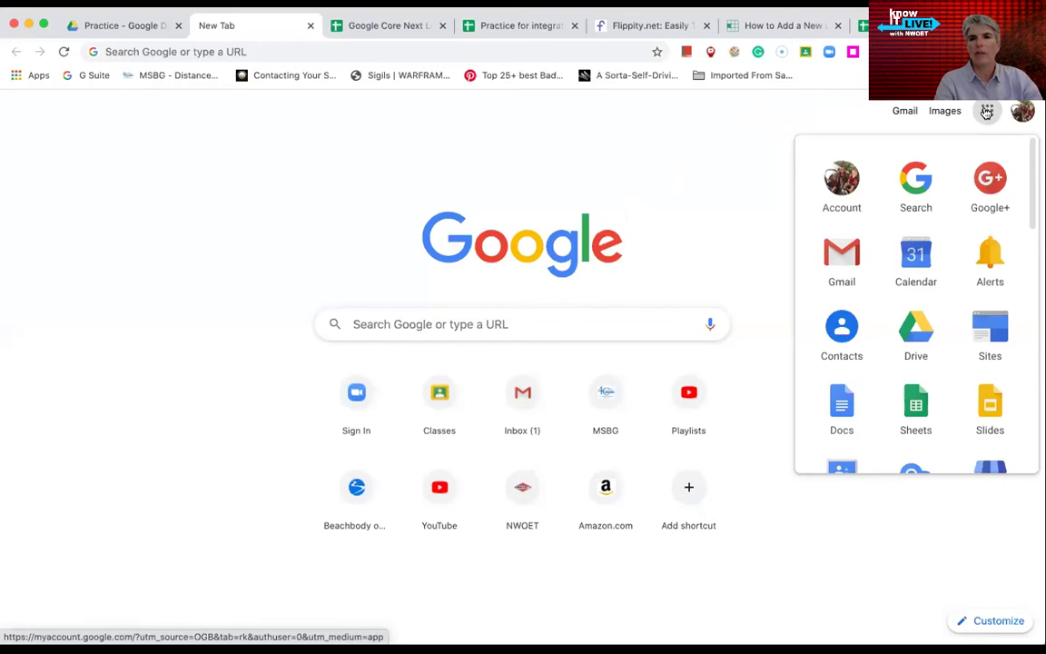
left_click(917, 407)
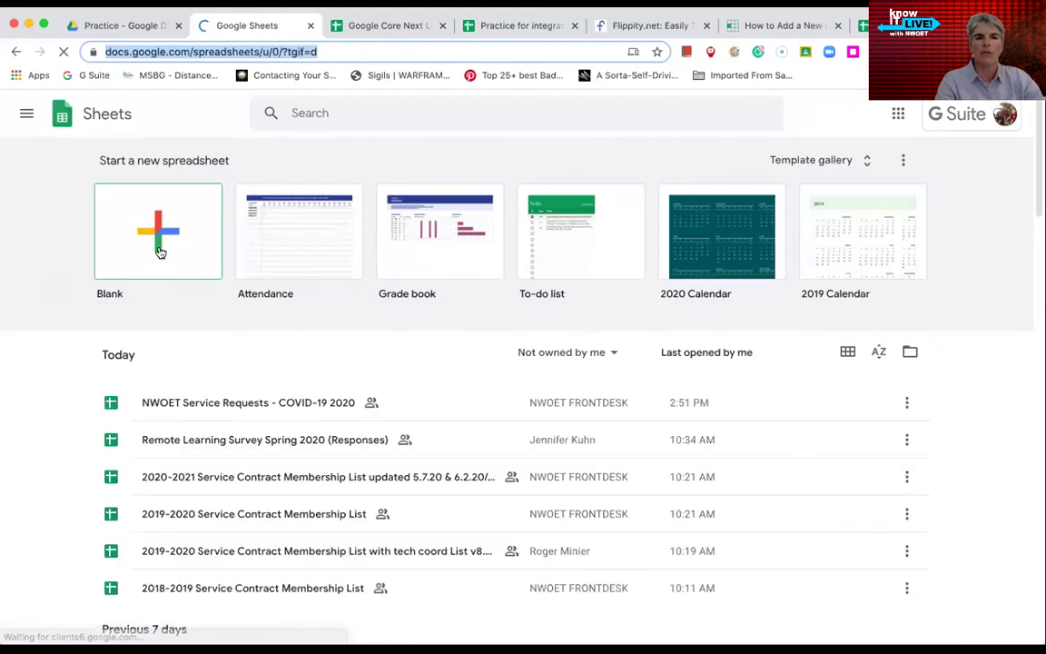
left_click(868, 163)
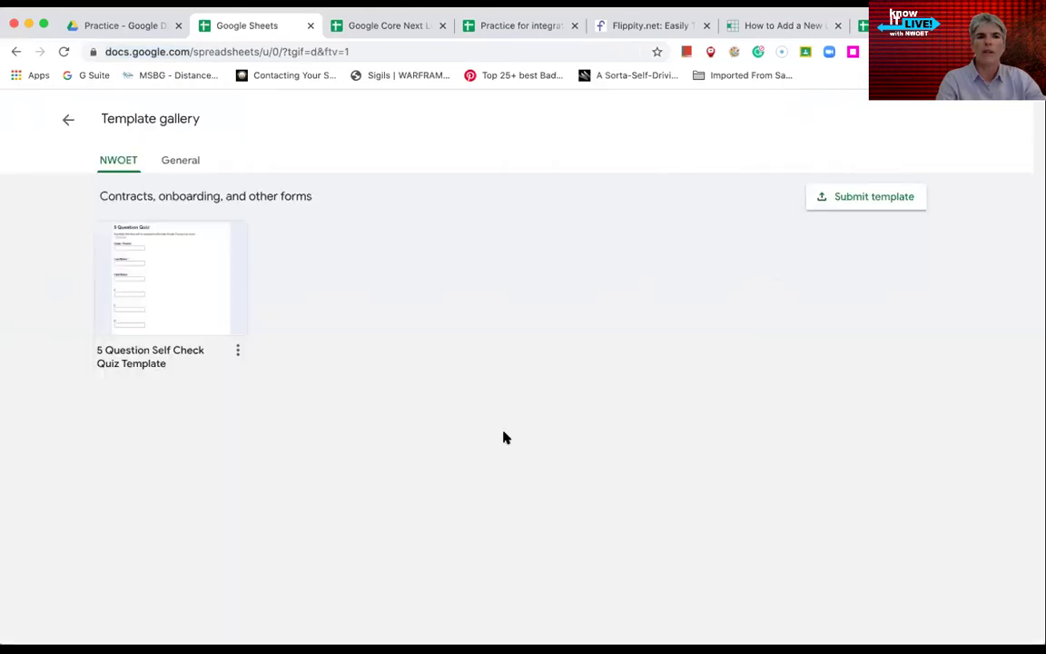
left_click(189, 161)
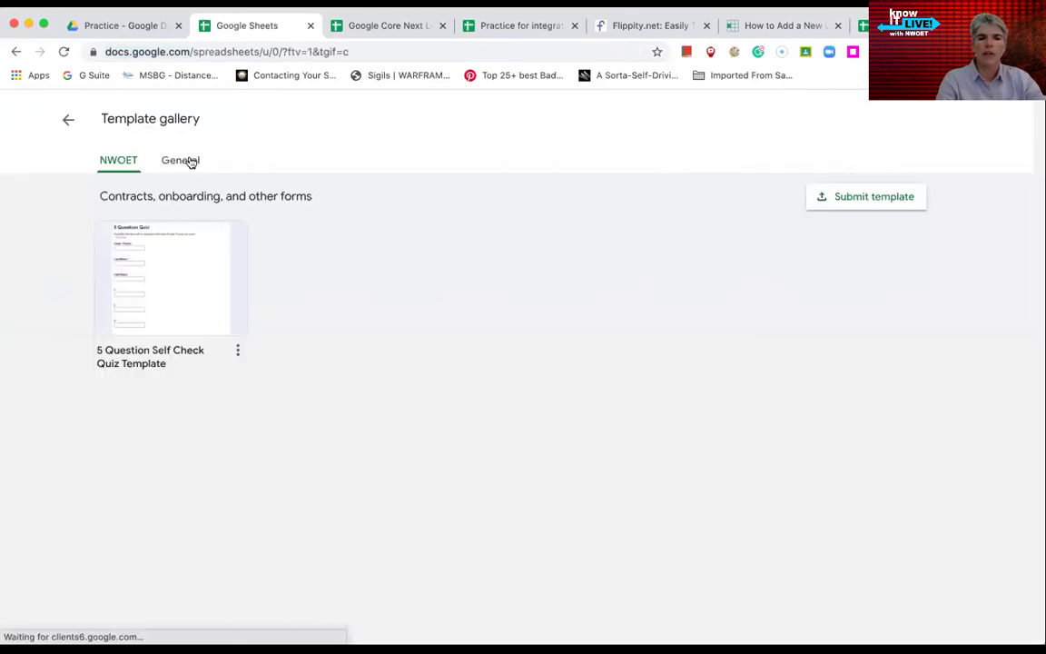
Browse the general spreadsheet templates, including the Education group with Attendance, Grade book and Assignment tracker.
scroll(278, 346, "down", 2)
scroll(278, 348, "down", 8)
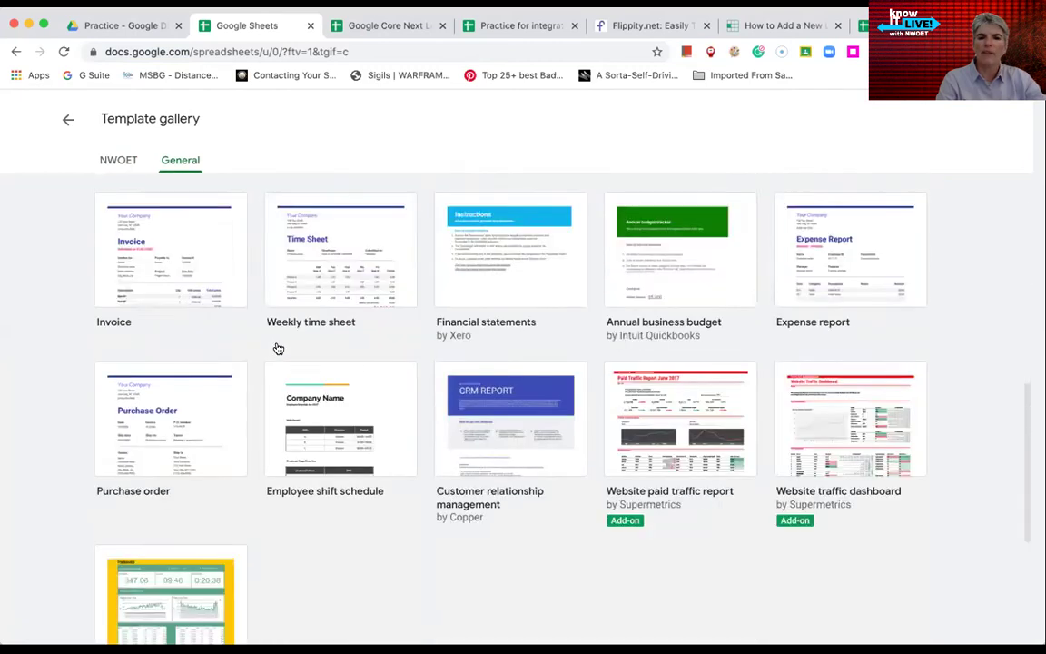
scroll(278, 348, "up", 4)
scroll(278, 348, "up", 5)
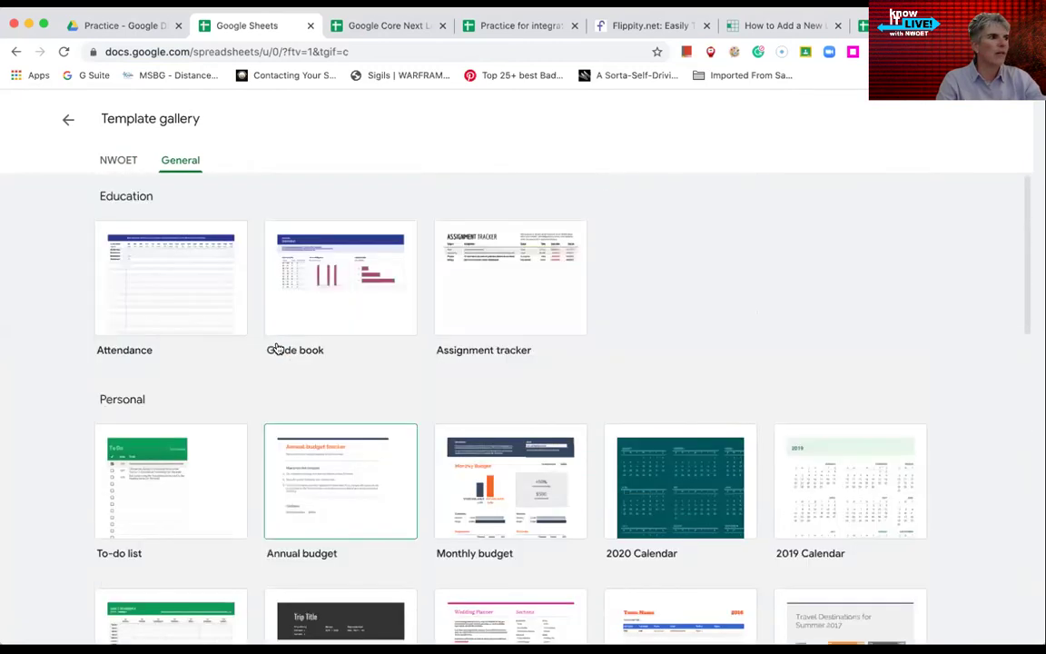
scroll(290, 273, "down", 1)
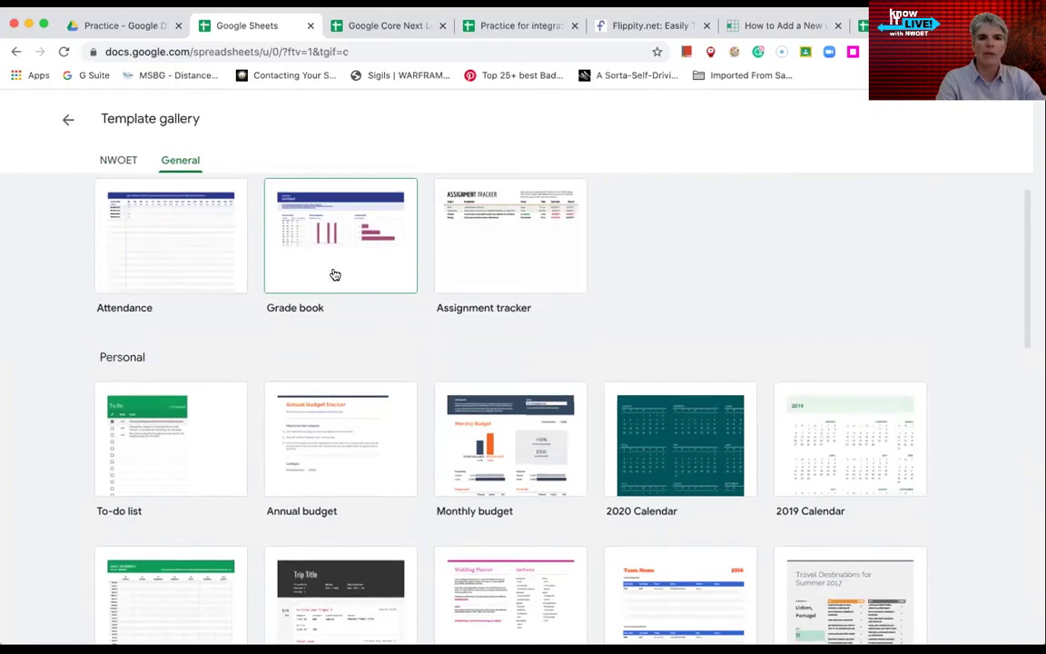
Look through the Personal, Work and Project management groups of the template gallery and return to the Education group.
scroll(335, 274, "down", 4)
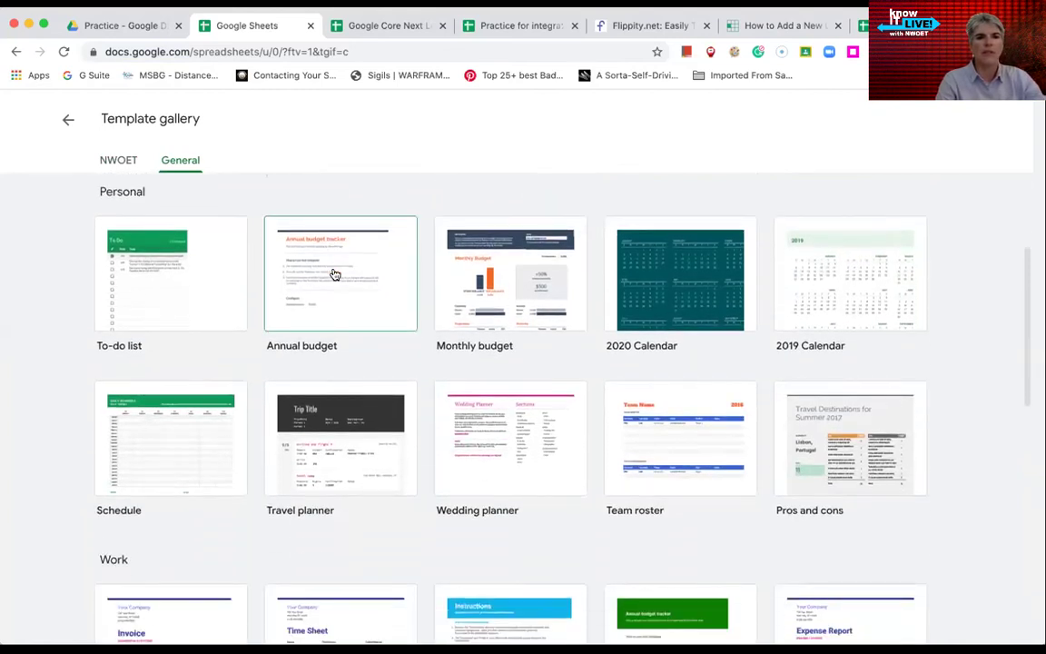
scroll(335, 275, "down", 6)
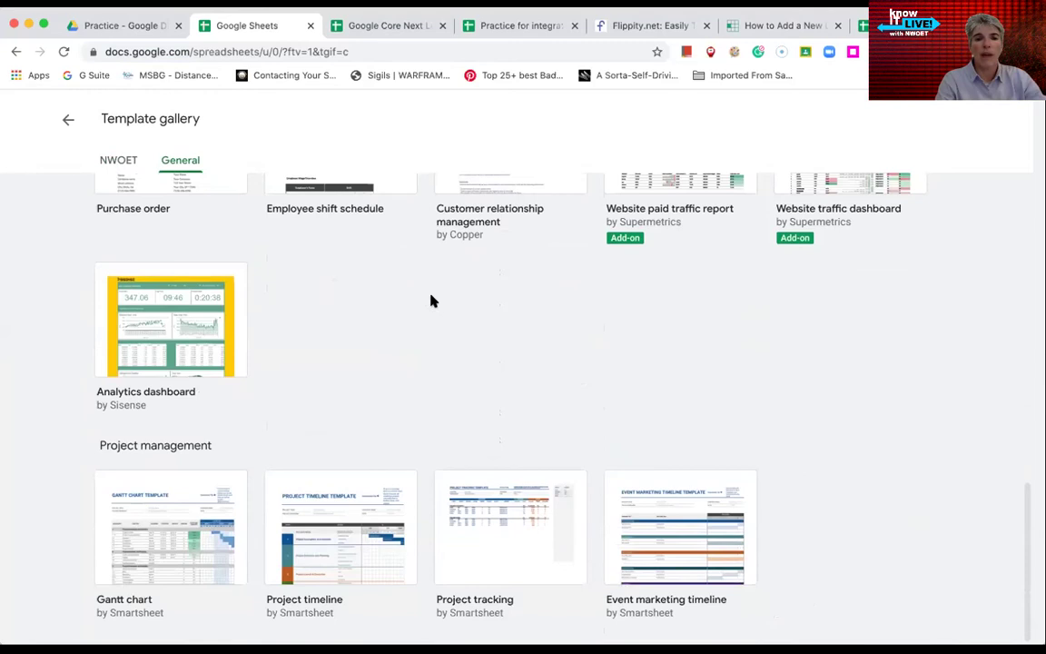
scroll(432, 302, "up", 6)
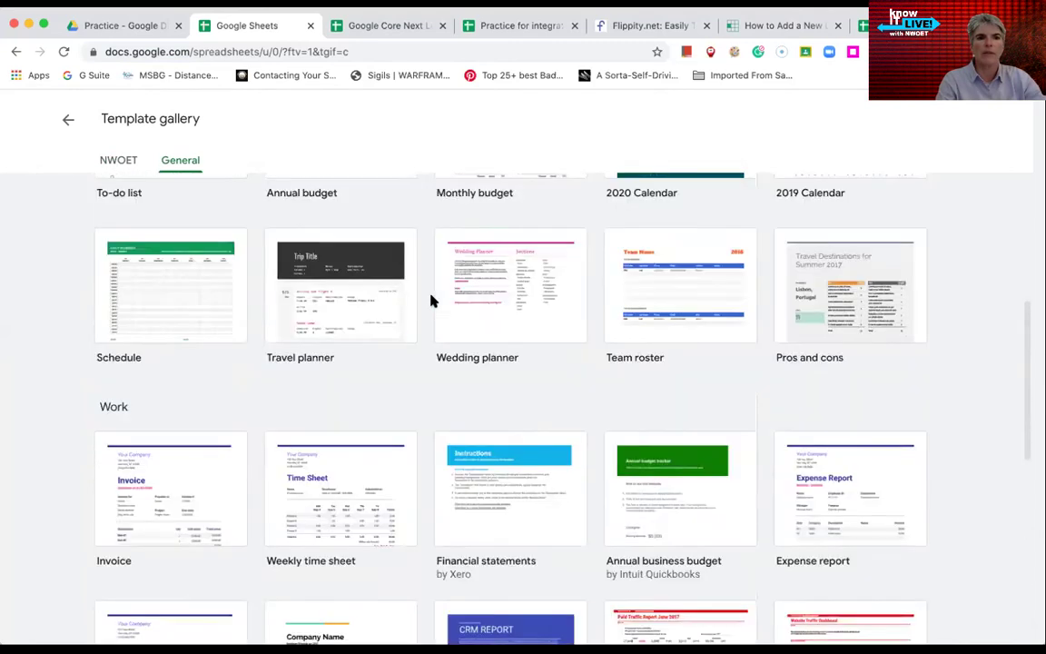
scroll(432, 302, "up", 4)
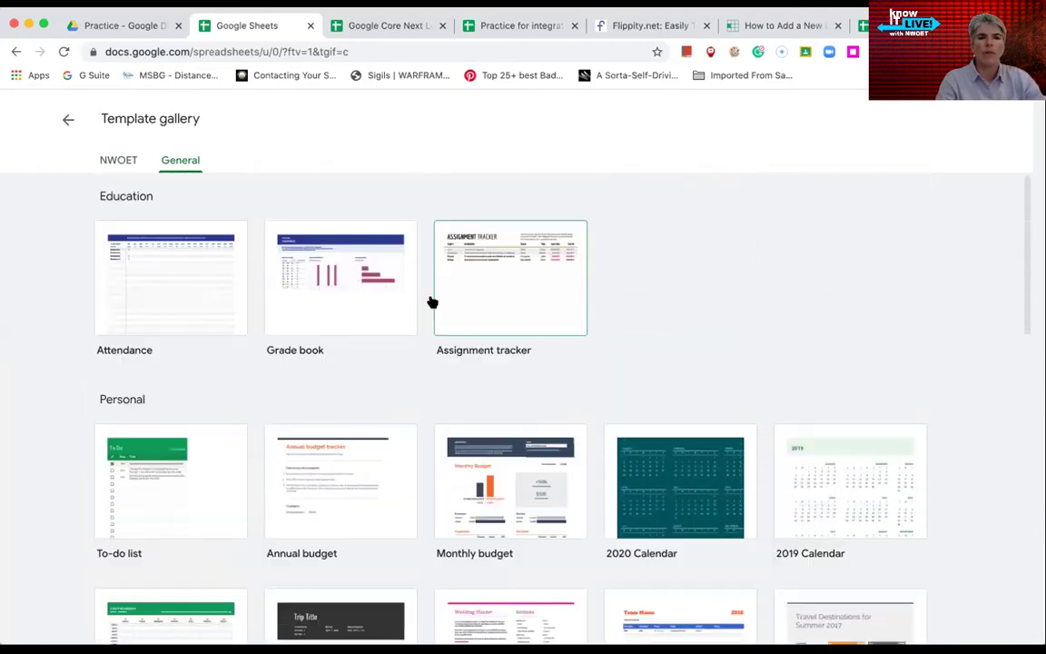
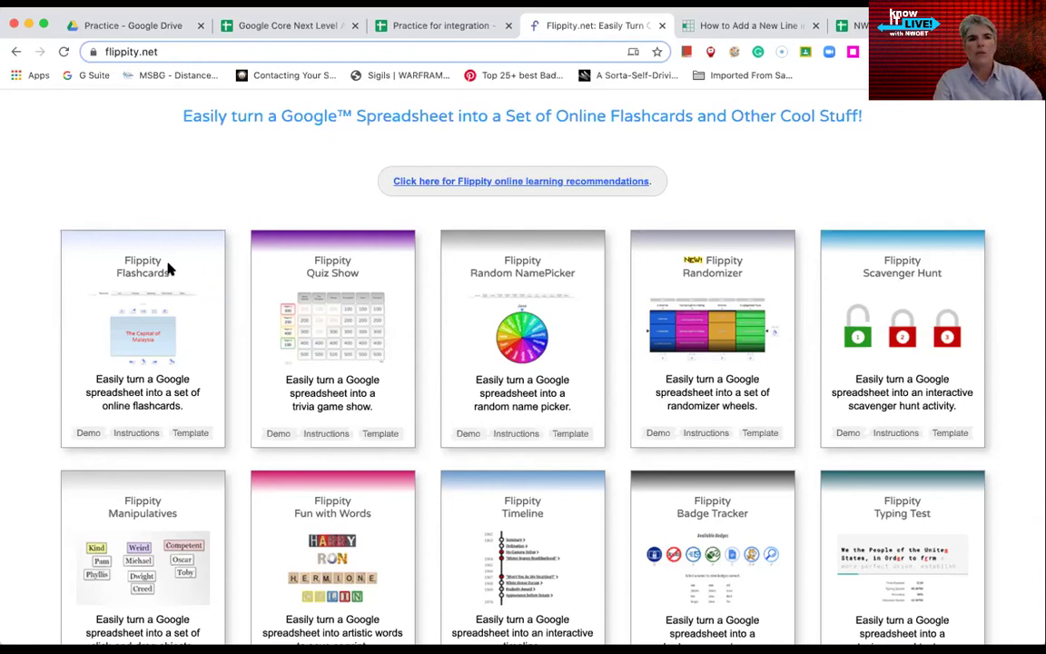
Look through the Flippity spreadsheet activities on flippity.net, from Flashcards and Quiz Show to the word puzzles and games.
scroll(144, 300, "down", 1)
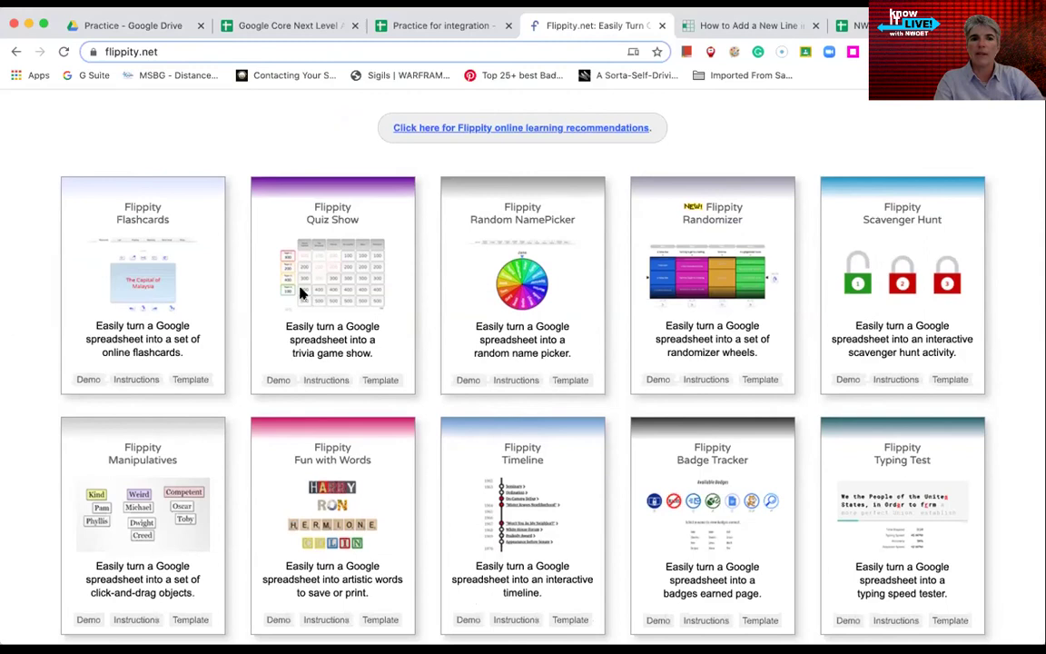
scroll(357, 337, "down", 5)
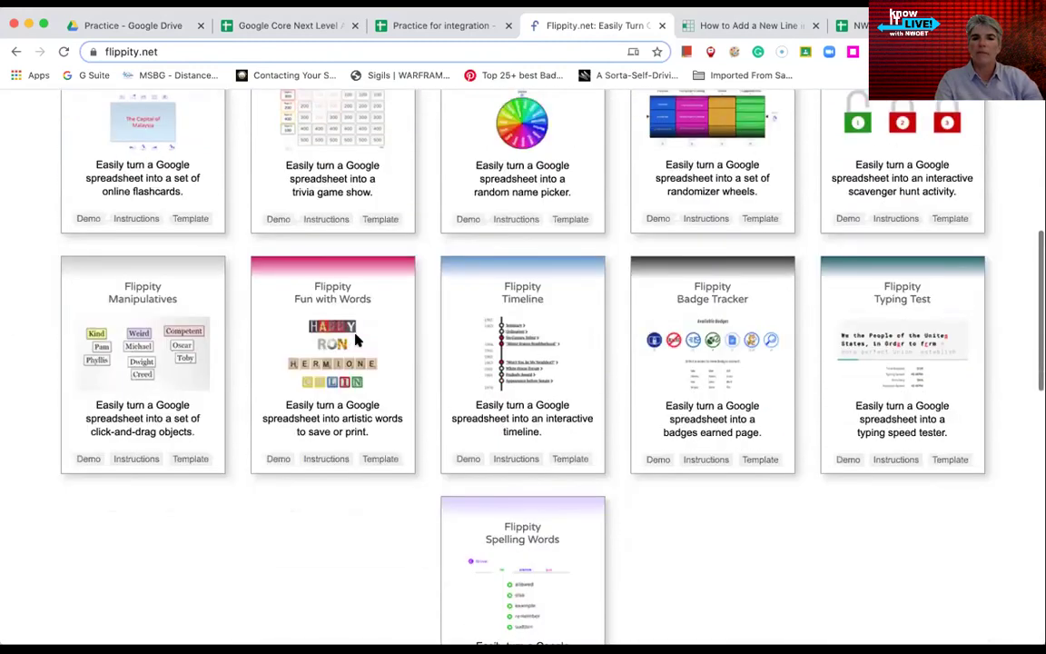
scroll(359, 342, "down", 6)
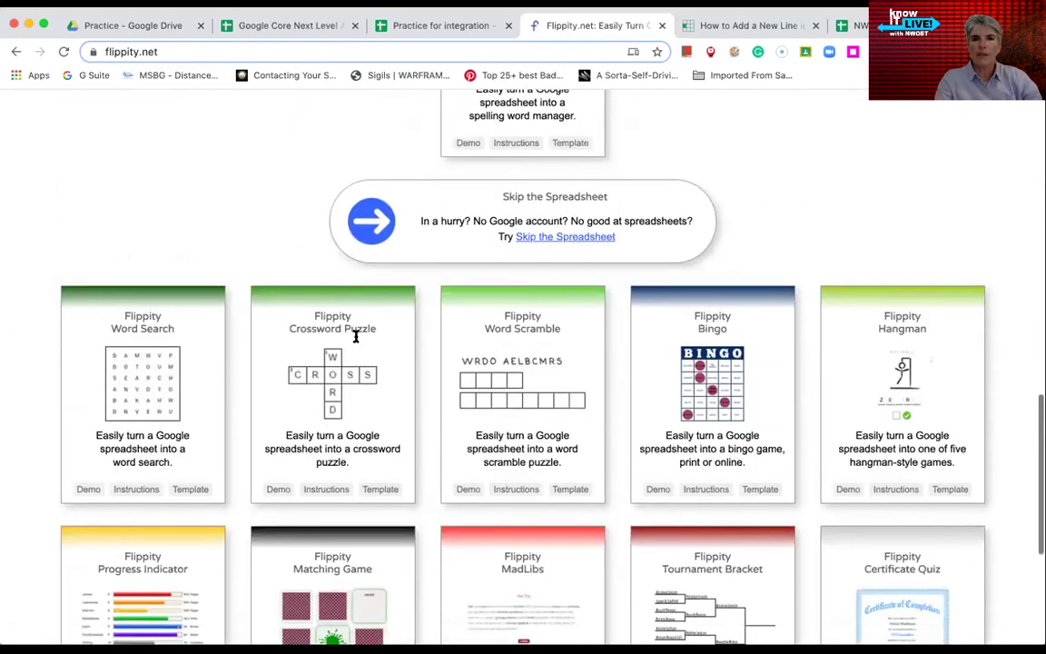
scroll(356, 337, "down", 1)
scroll(356, 338, "up", 15)
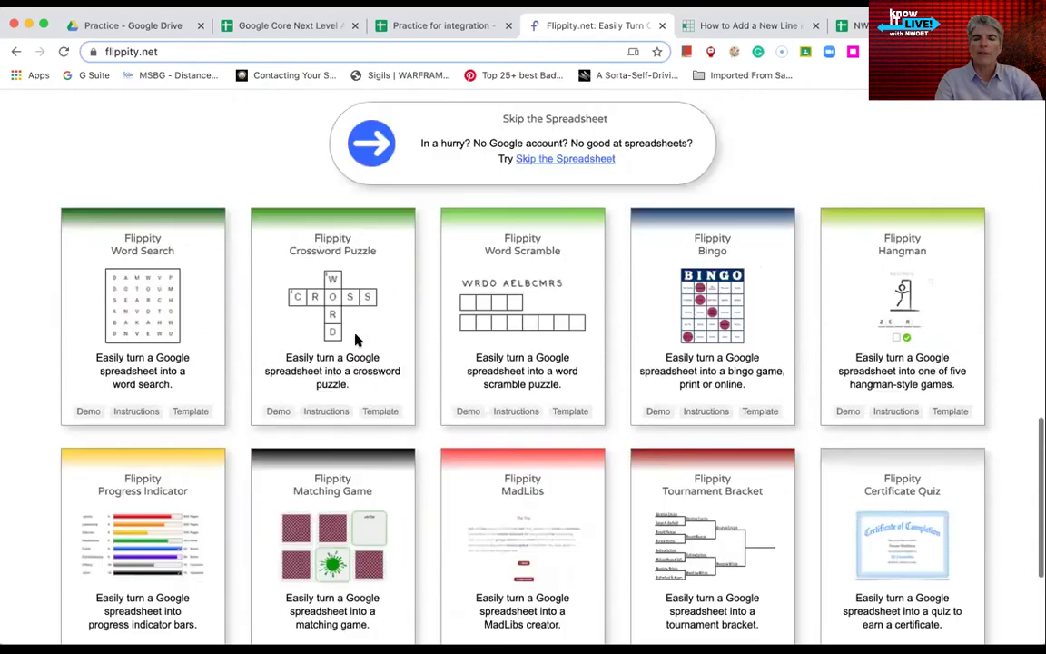
scroll(357, 339, "down", 3)
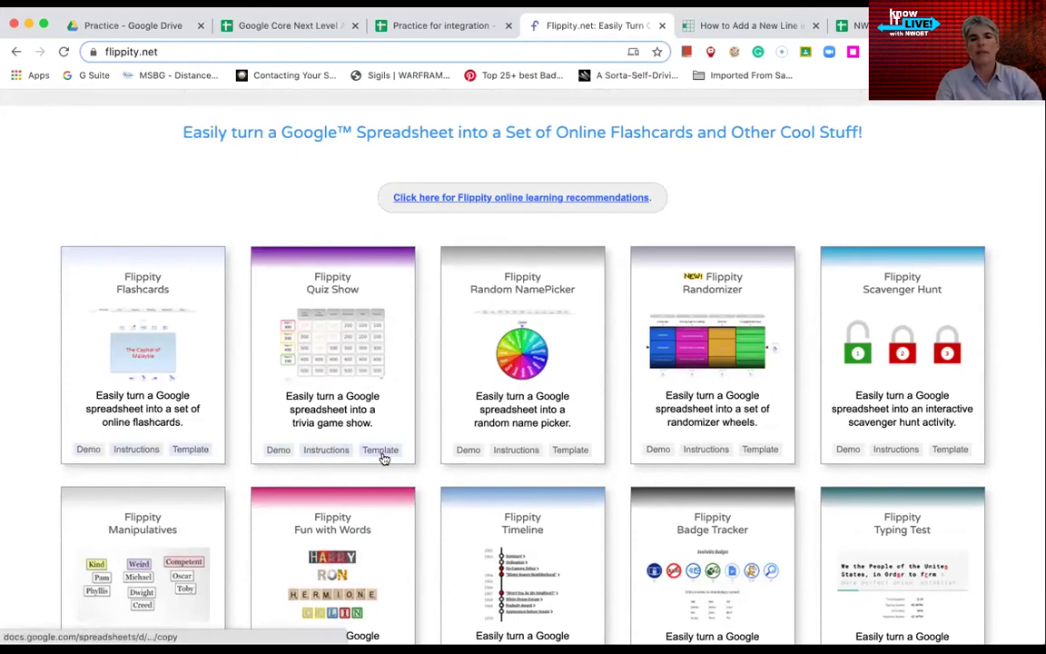
Open the Flippity Quiz Show demo and reveal the World Capitals question for 100 and its answer.
left_click(282, 451)
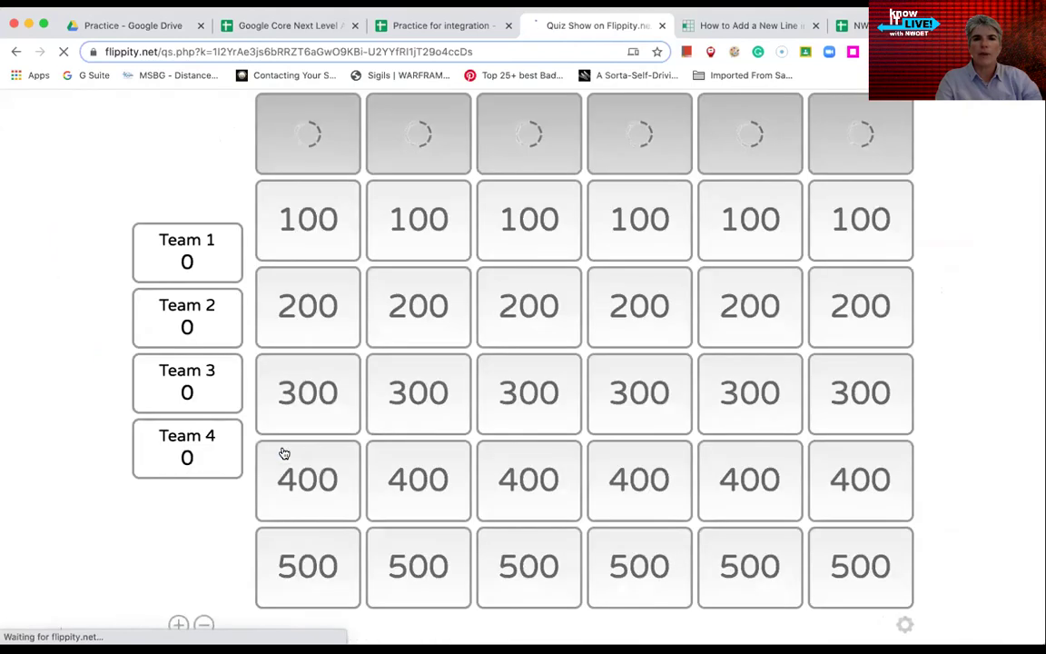
left_click(325, 232)
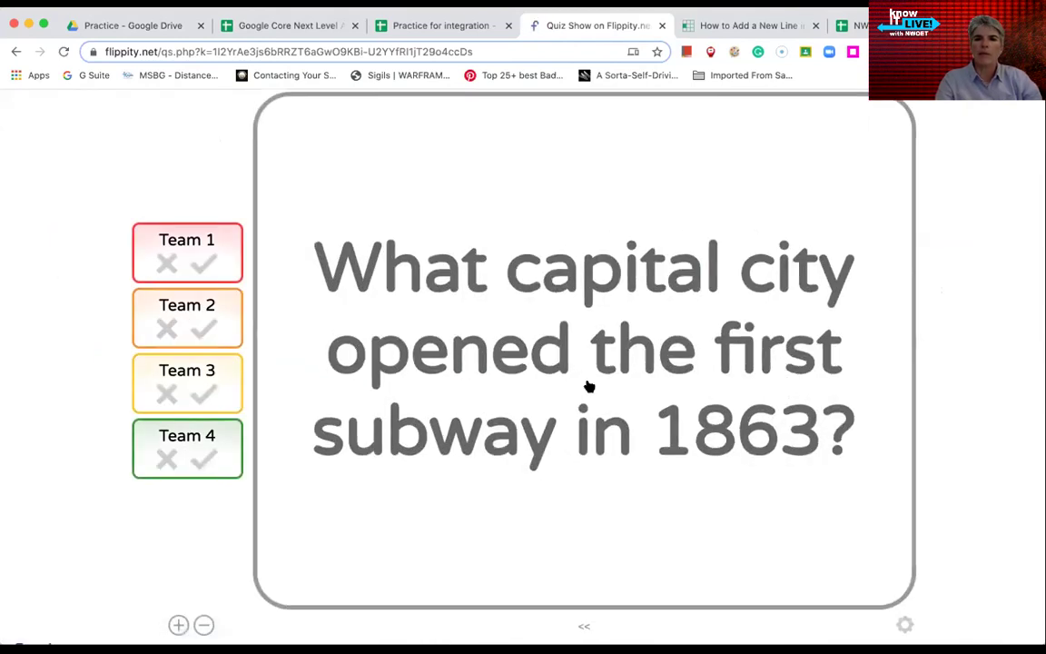
left_click(577, 471)
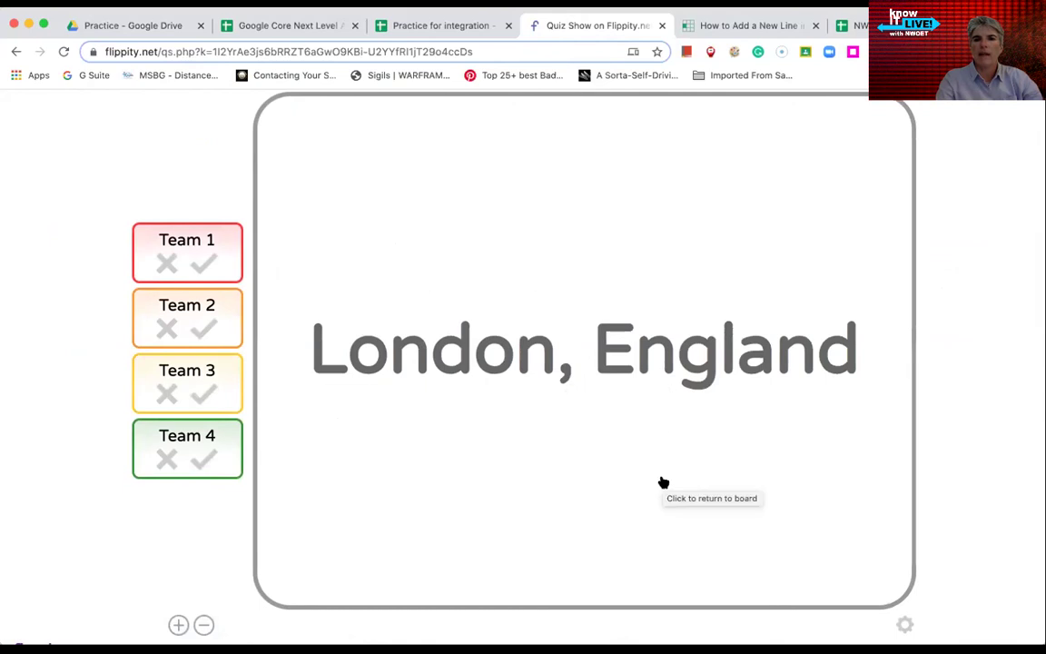
Mark Teams 1 and 3 correct and Teams 2 and 4 incorrect, and return to the game board.
left_click(205, 264)
left_click(165, 328)
left_click(204, 396)
left_click(164, 461)
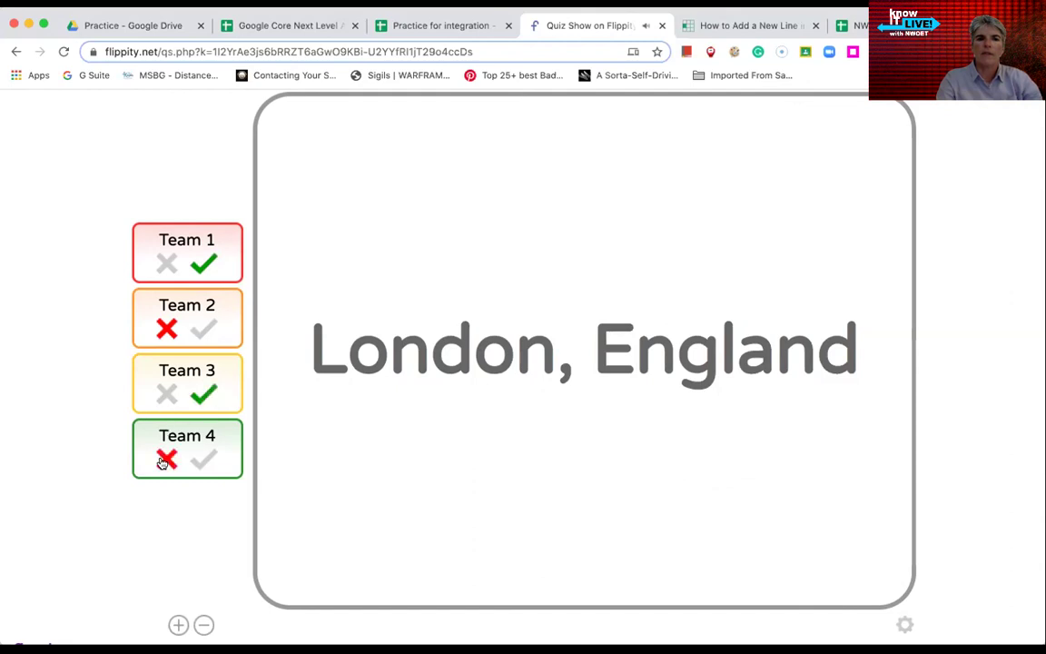
left_click(512, 289)
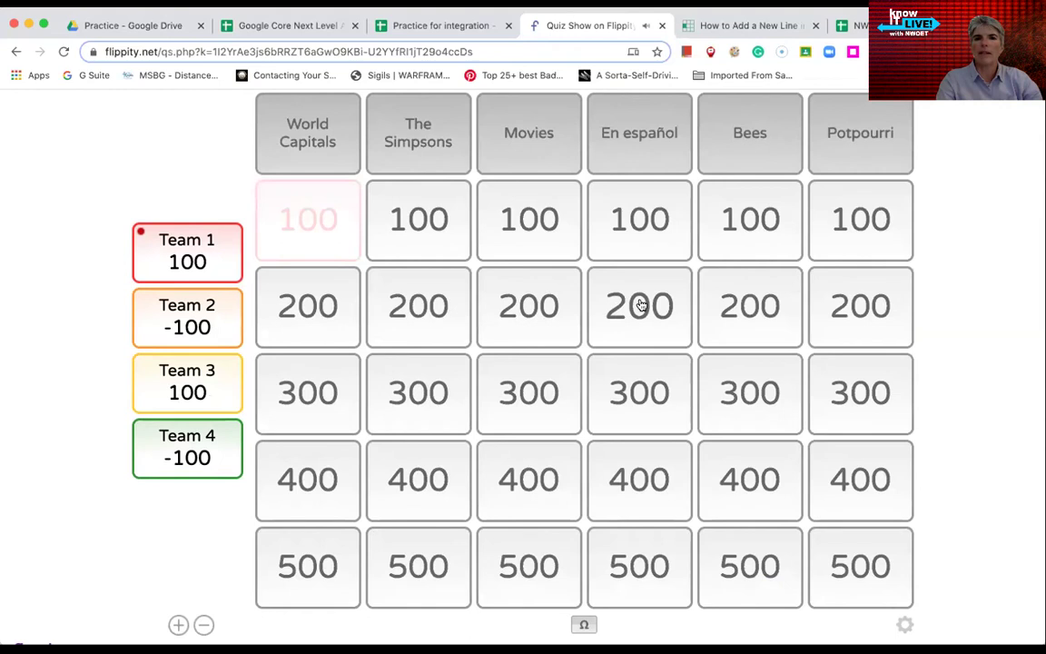
Reveal the Movies question for 100 and its answer, marking Teams 2 and 3 correct and Teams 1 and 4 incorrect.
left_click(549, 211)
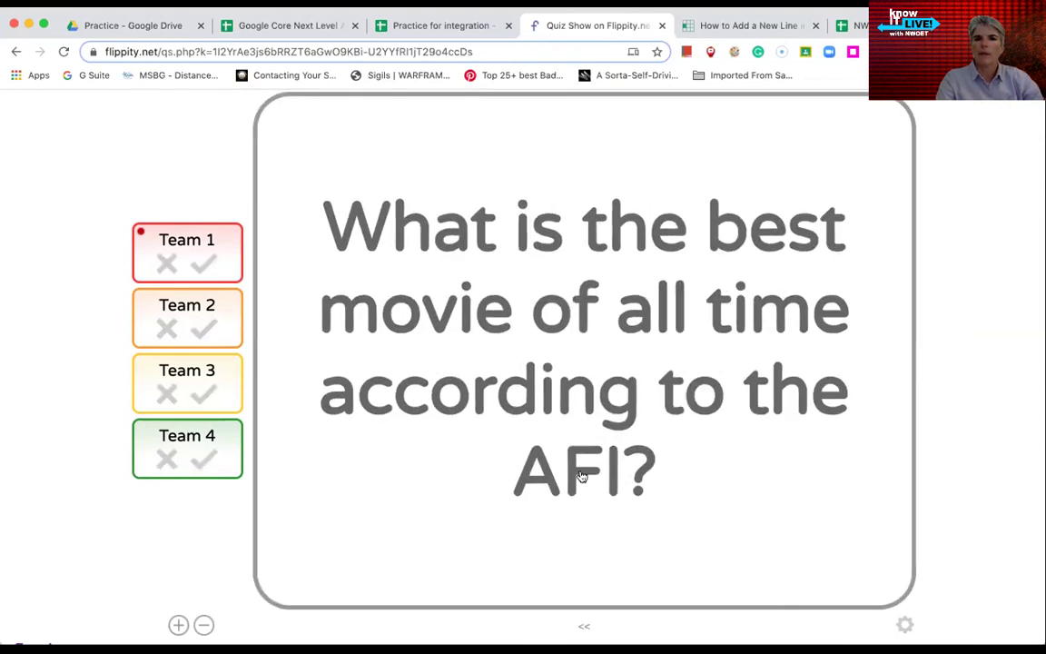
left_click(468, 451)
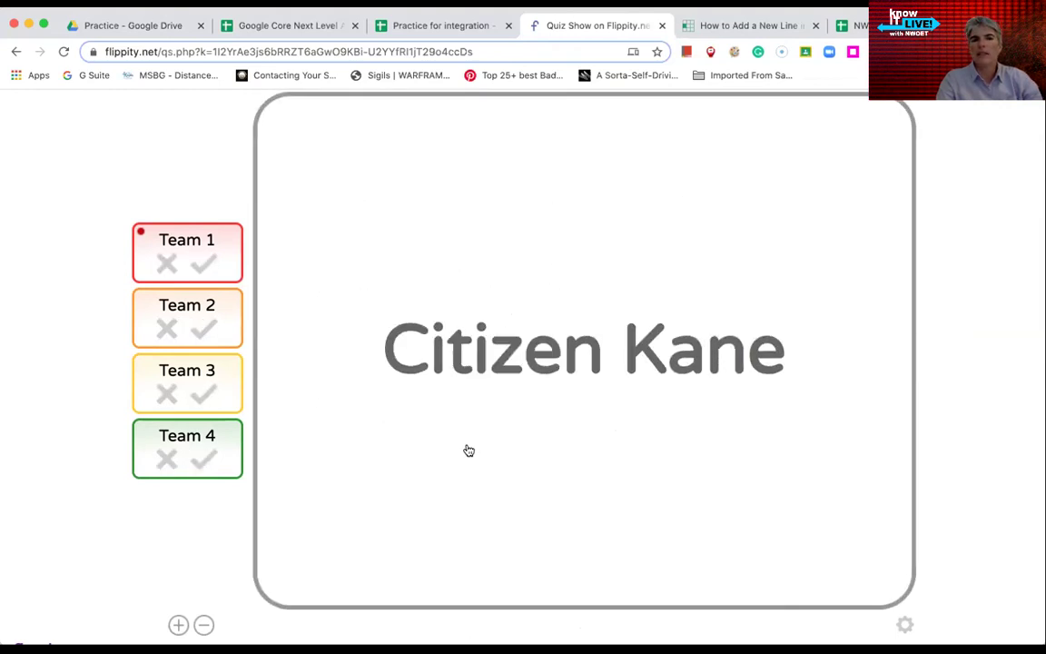
left_click(205, 328)
left_click(167, 263)
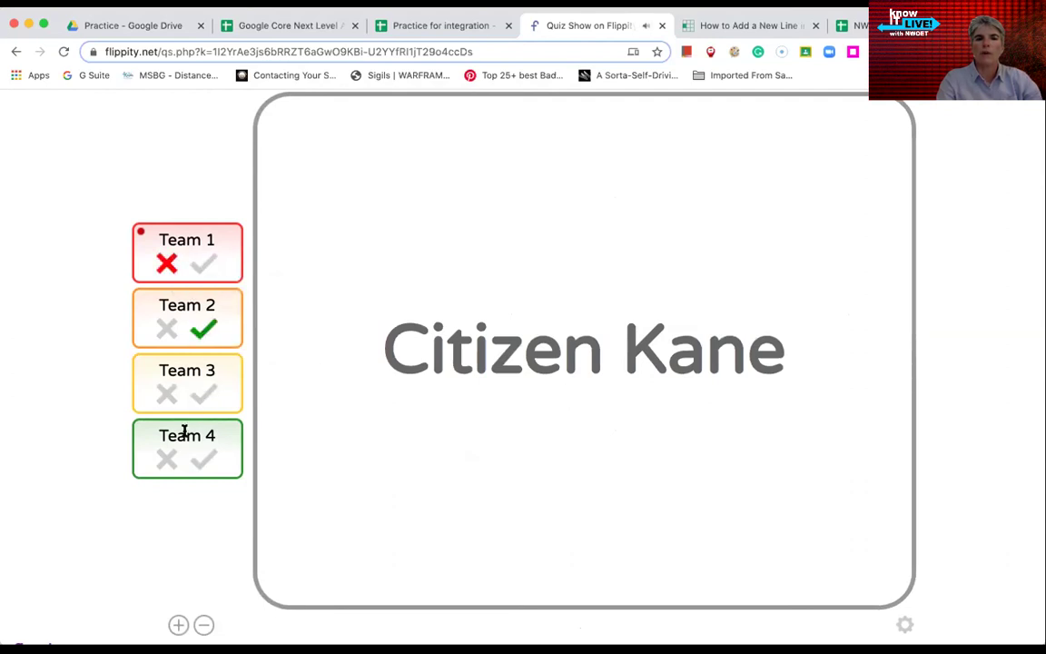
left_click(168, 458)
left_click(204, 396)
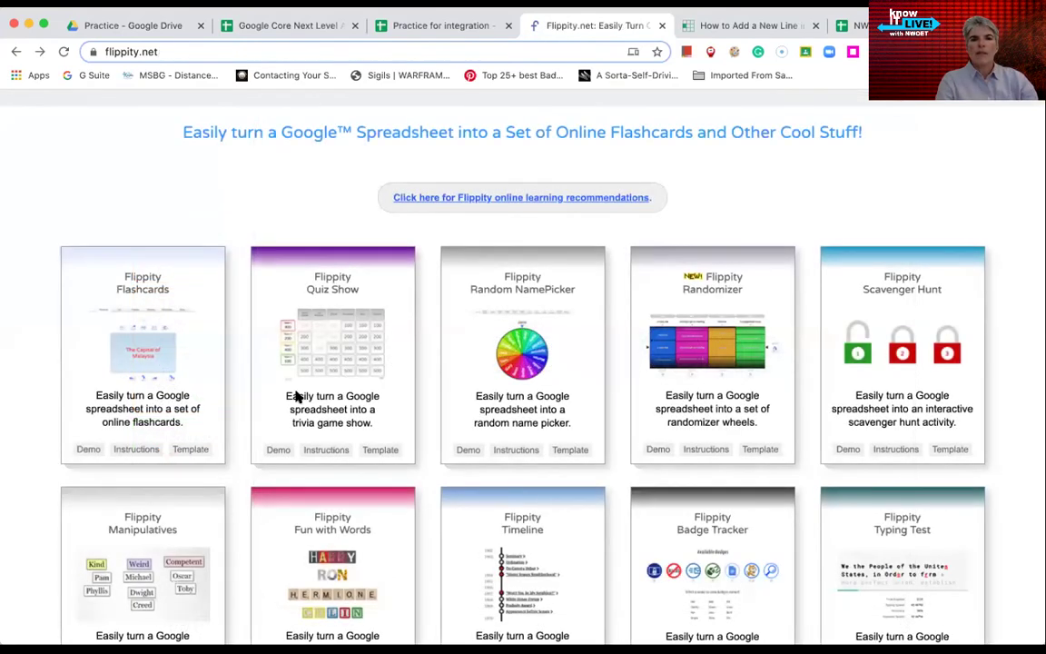
Open the Flippity Quiz Show instructions and make a copy of the linked Flippity.net Quiz Show Template.
left_click(326, 452)
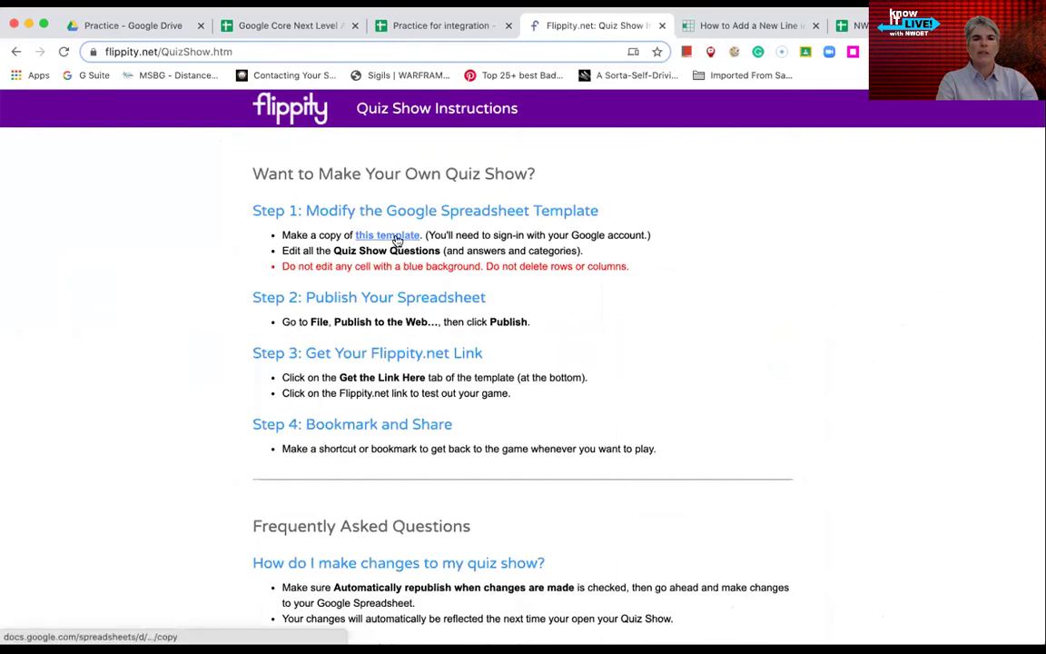
left_click(16, 52)
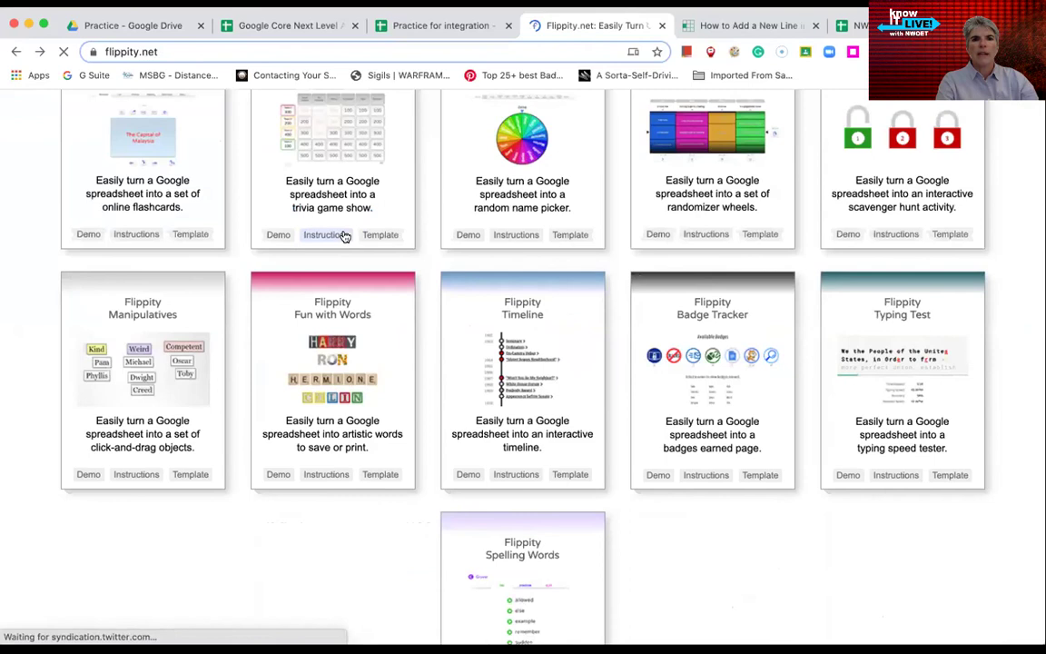
scroll(346, 238, "up", 2)
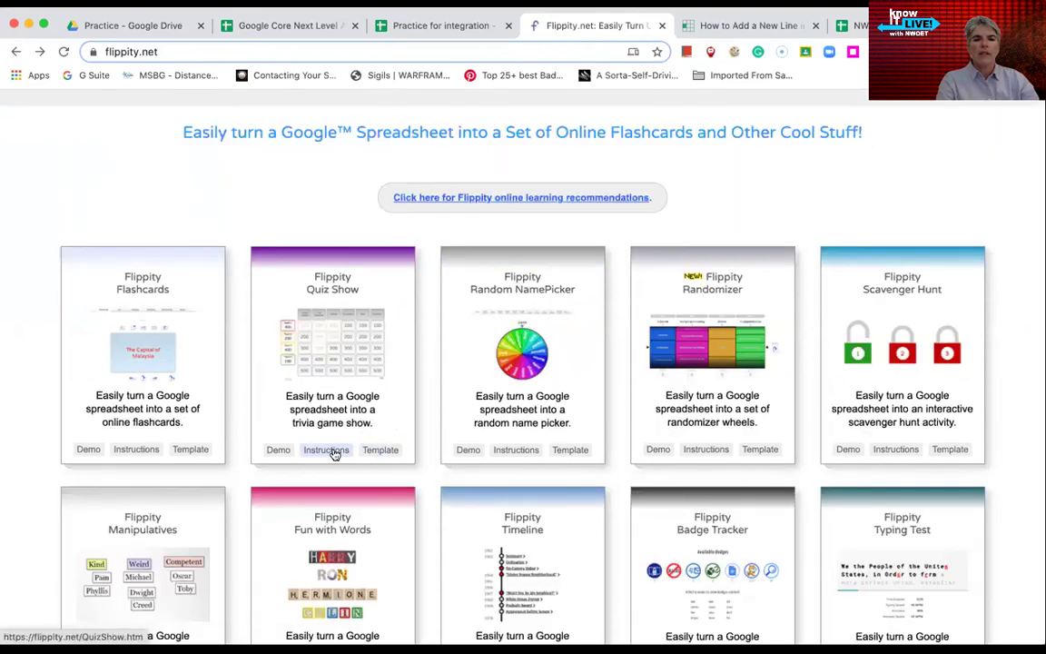
left_click(335, 455)
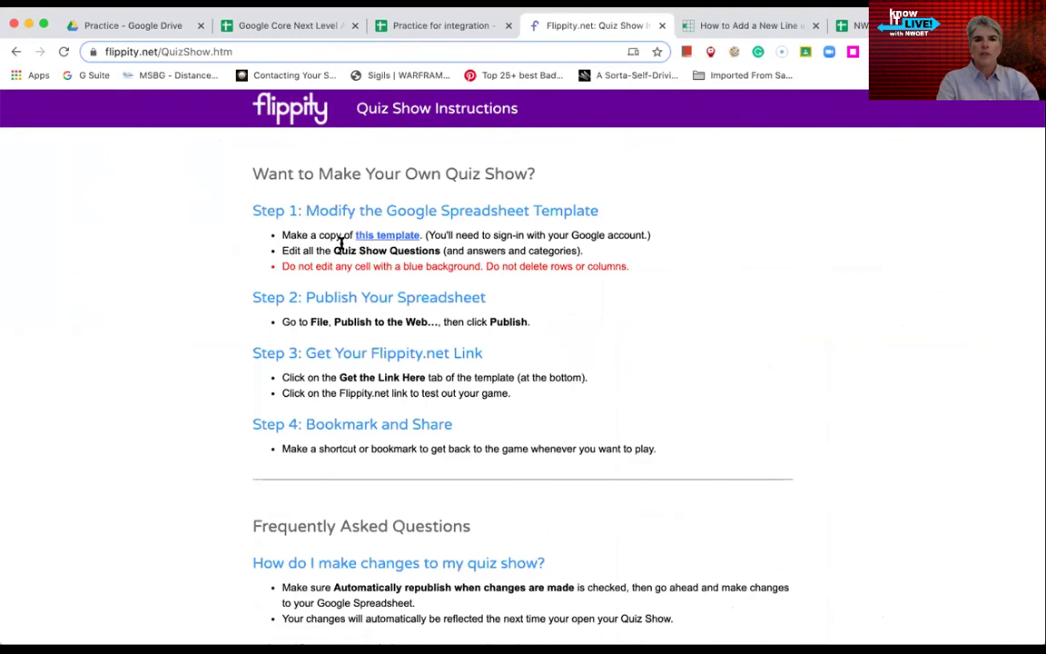
left_click(375, 236)
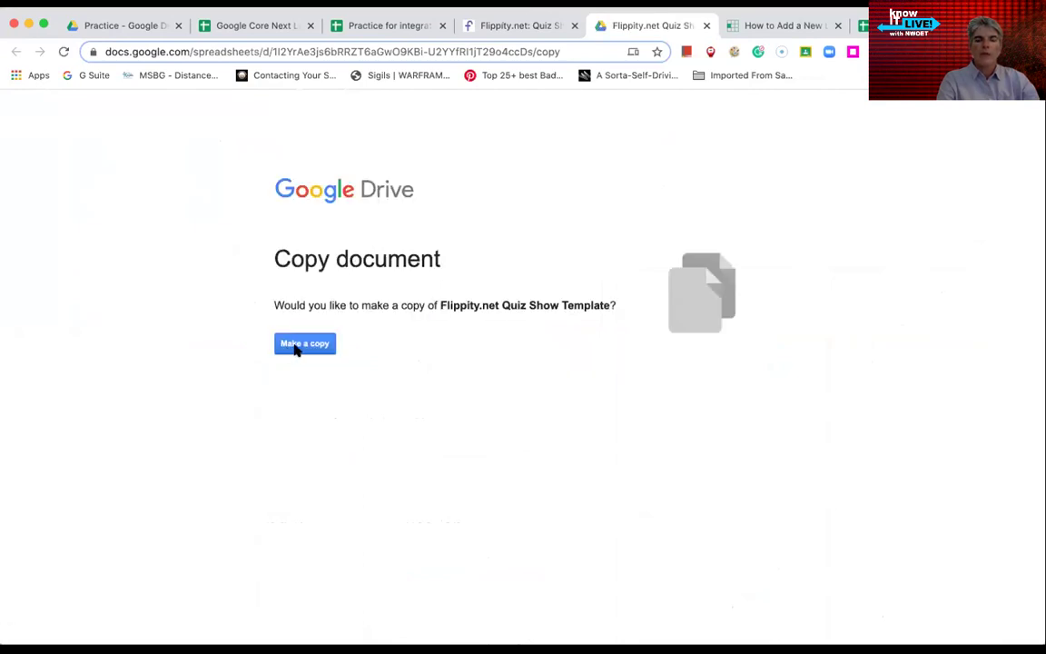
left_click(304, 345)
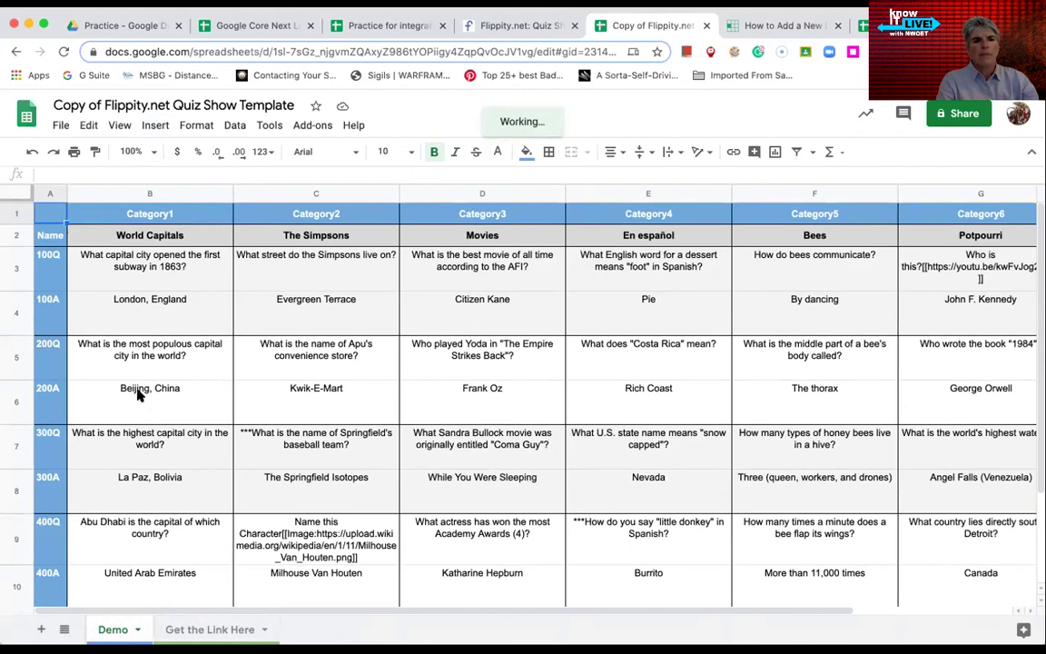
Examine the copied template's category headers, question and answer row labels, and category names from World Capitals to En español.
key("Right")
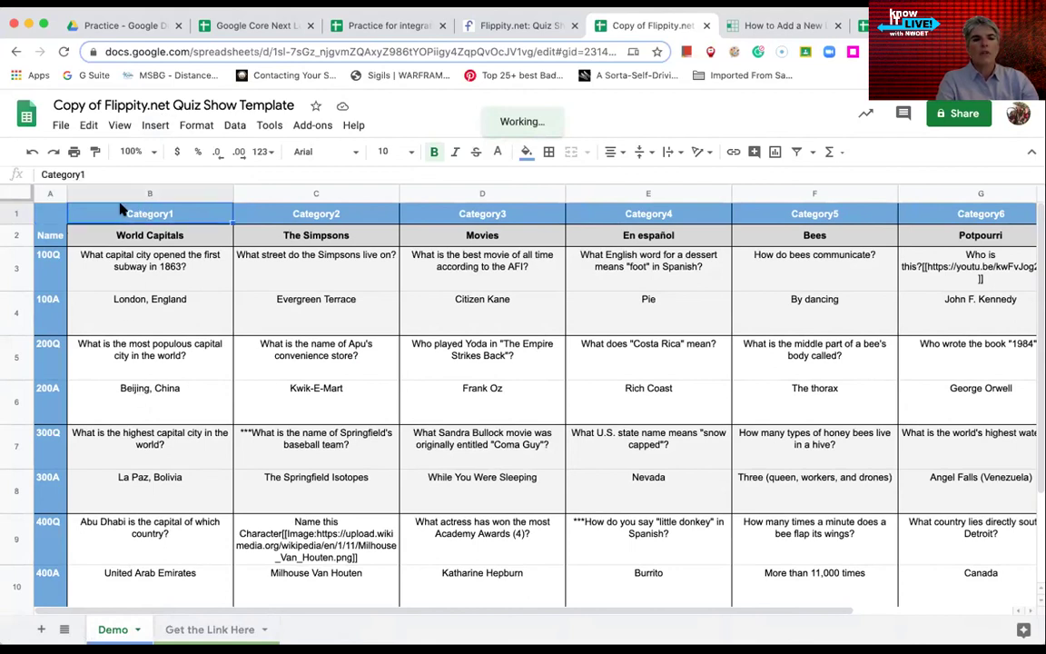
left_click(40, 263)
left_click(49, 307)
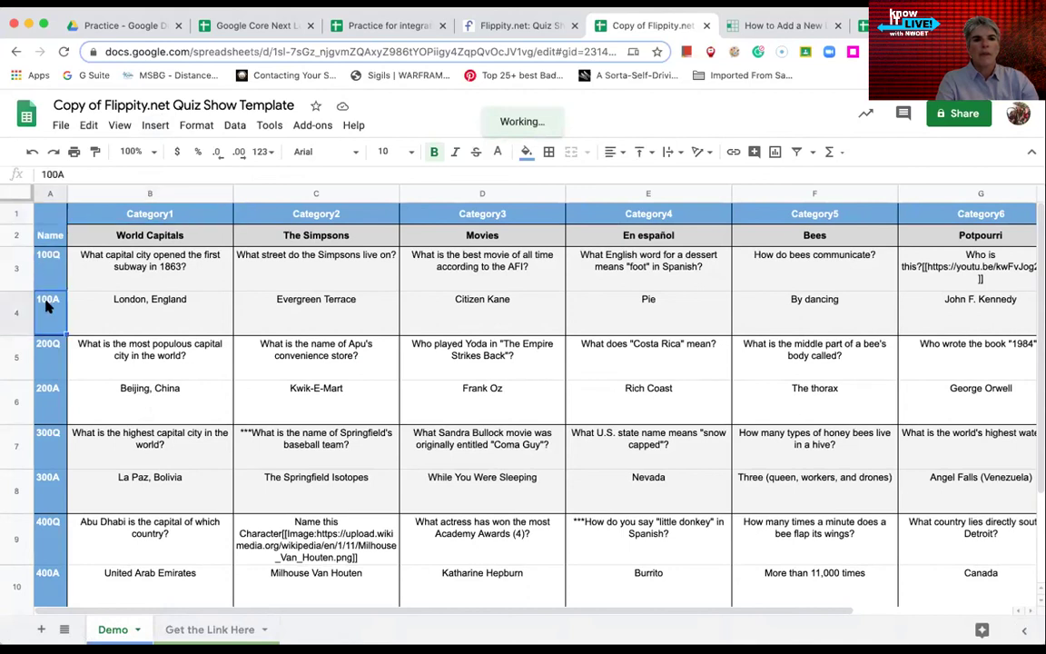
left_click(48, 353)
left_click(142, 276)
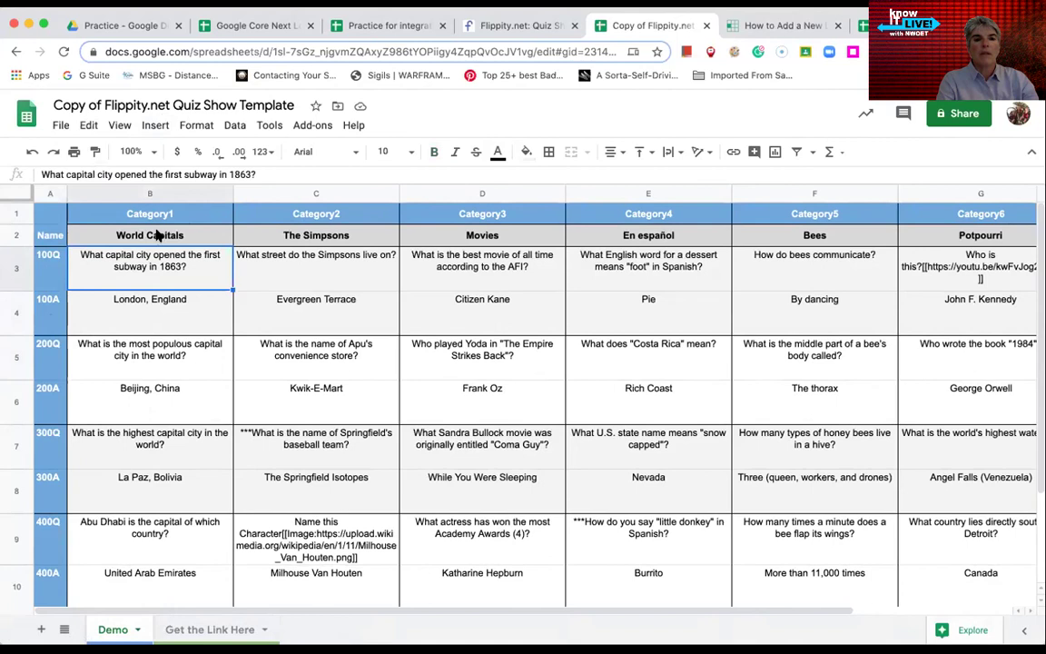
left_click(154, 237)
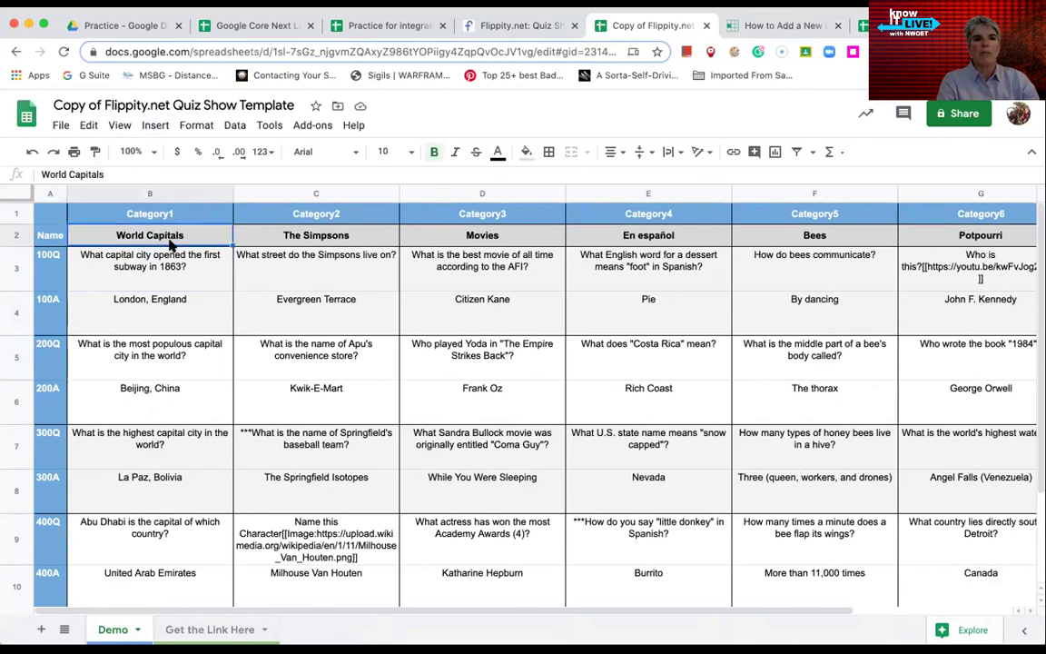
left_click(289, 236)
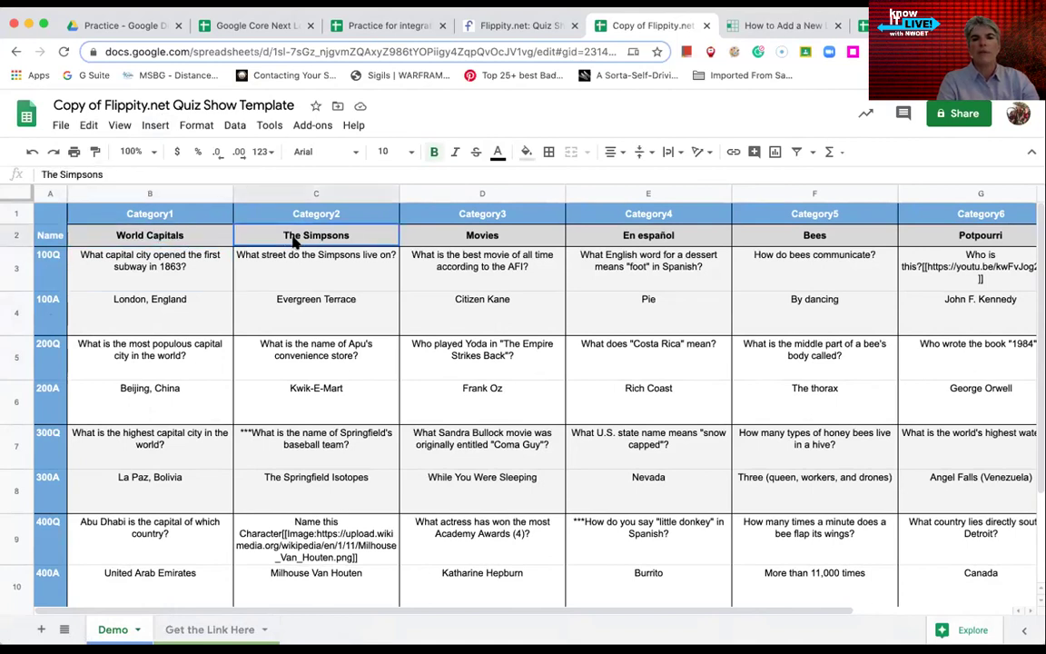
left_click(468, 236)
left_click(634, 238)
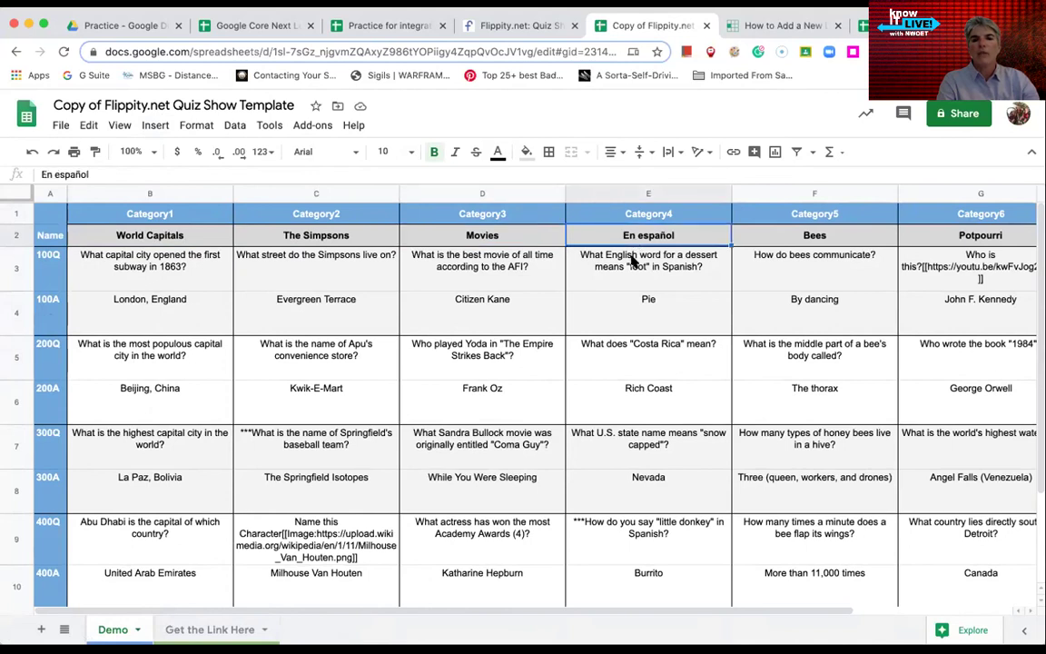
Examine the 100-point question and answer cells for the En español, Movies, The Simpsons and World Capitals categories.
left_click(636, 264)
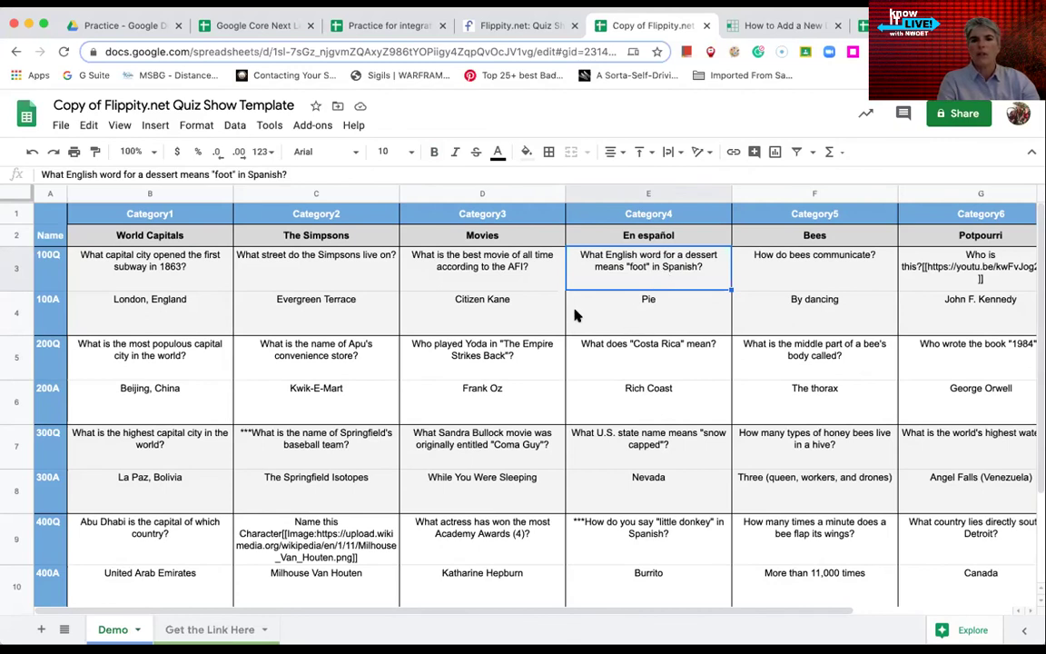
left_click(490, 277)
left_click(491, 313)
left_click(356, 271)
left_click(350, 296)
left_click(175, 264)
left_click(172, 303)
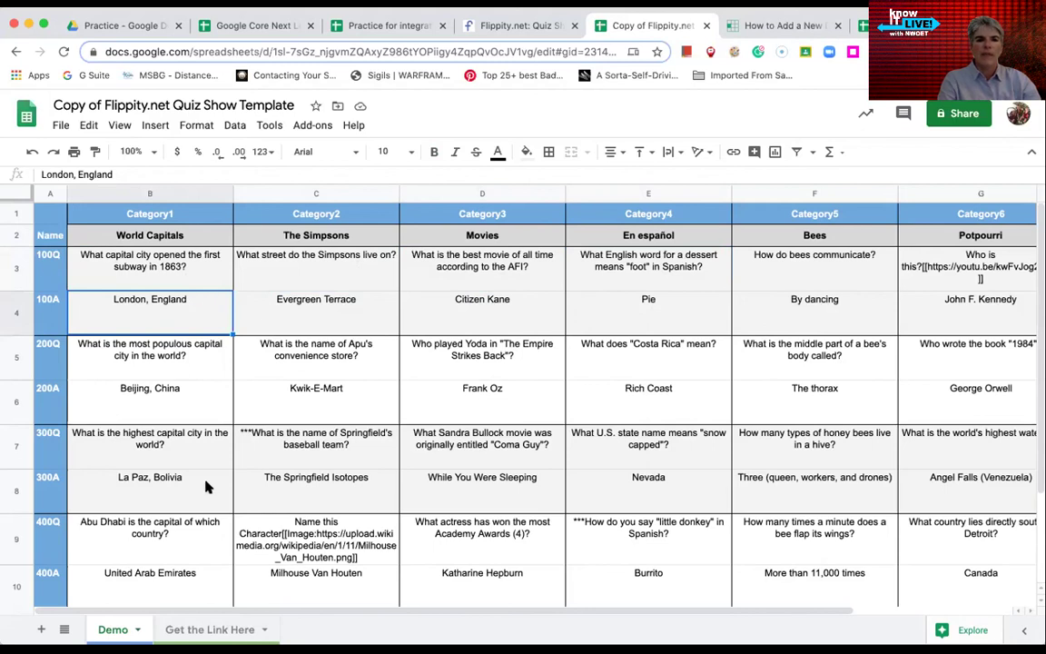
Open the template's Get the Link Here sheet and examine the Quiz Show link.
left_click(210, 630)
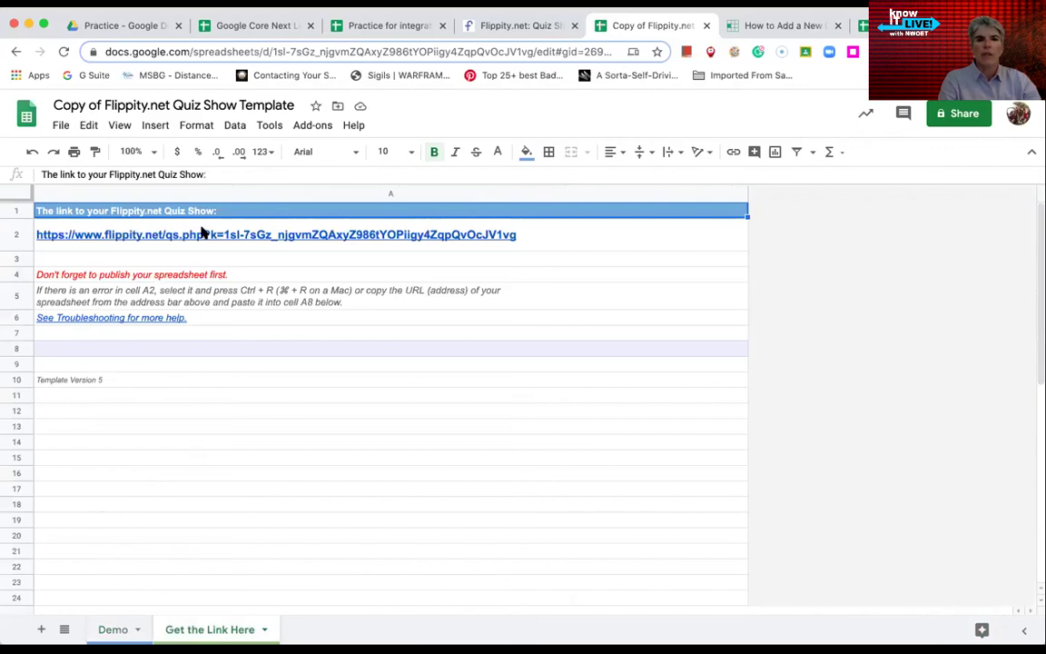
mouse_move(203, 235)
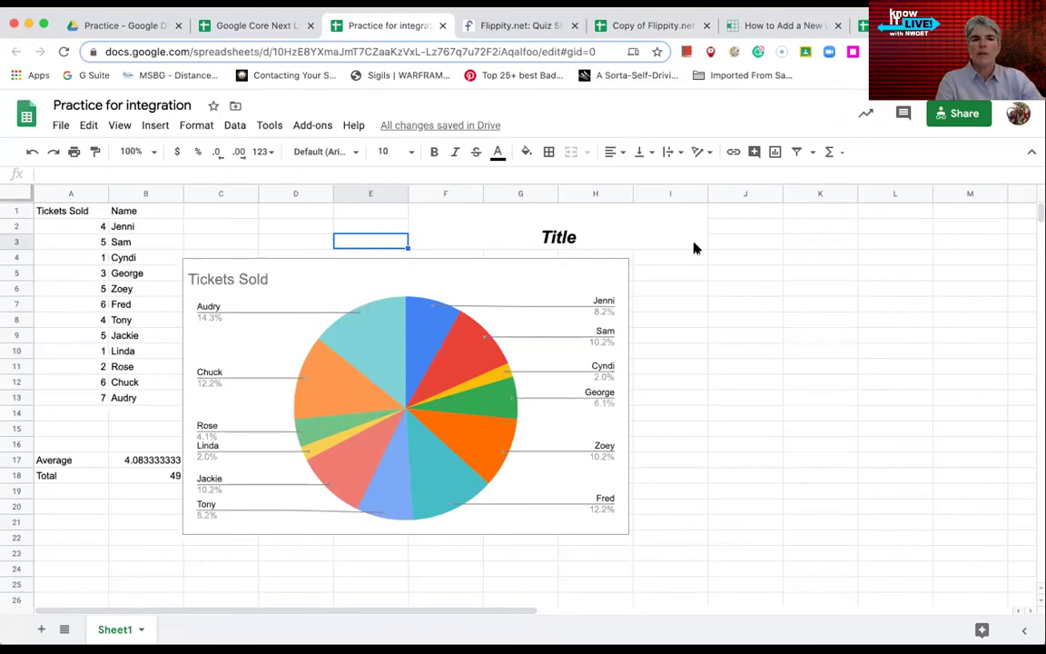
Open the script editor from the Practice for integration spreadsheet.
left_click(270, 127)
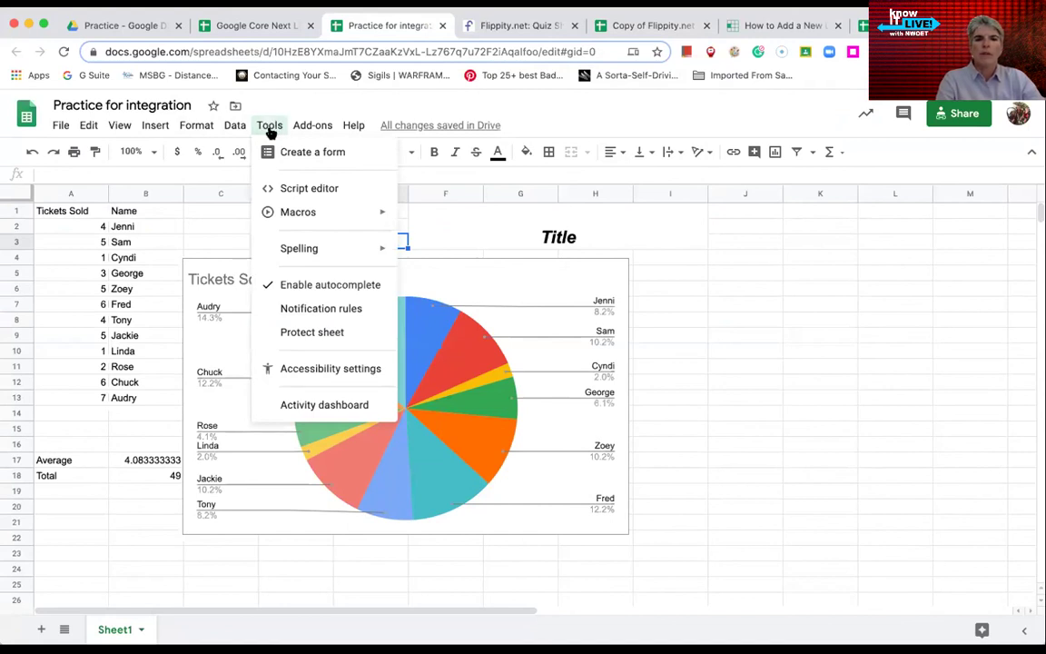
left_click(287, 188)
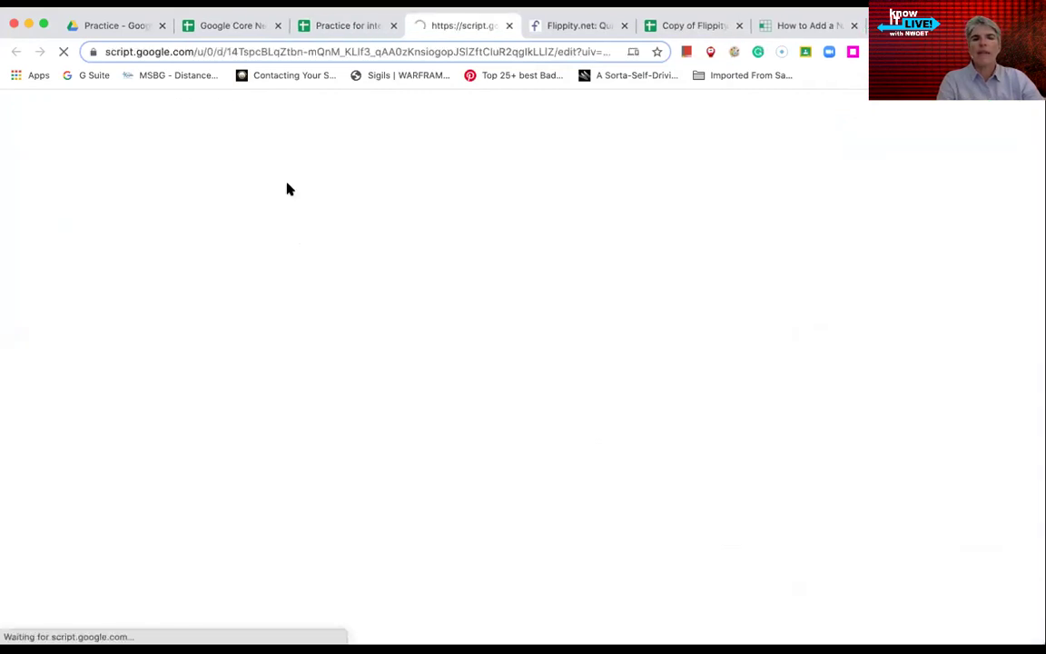